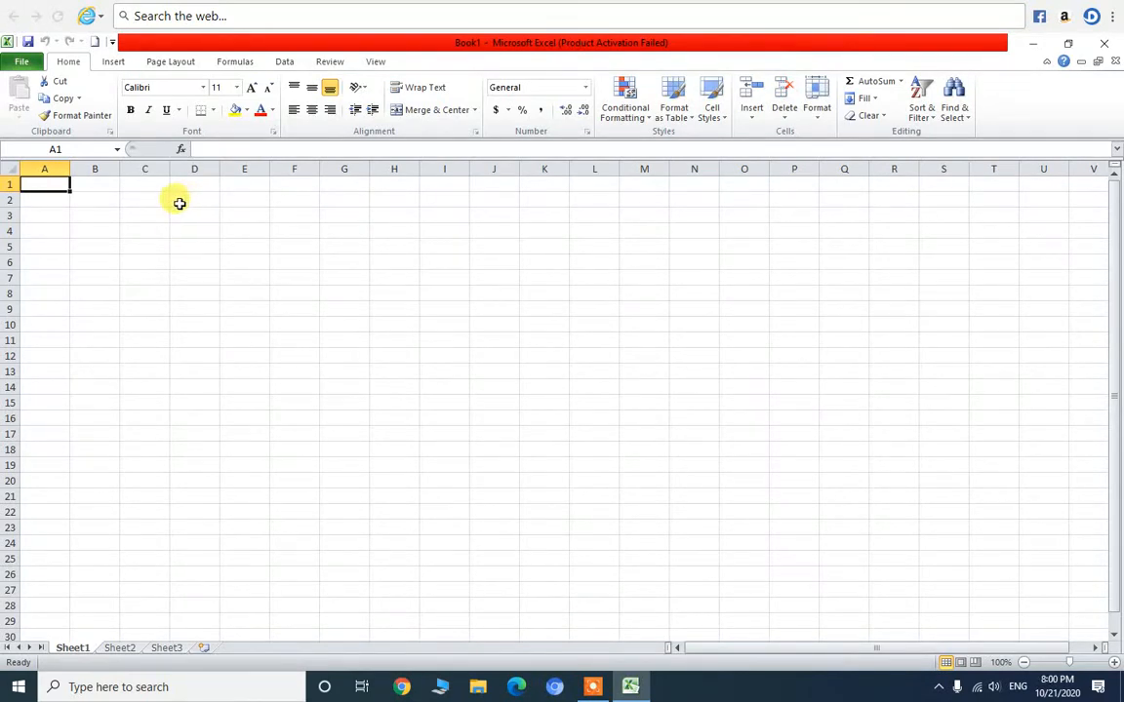
Enter the title CBSE RESULT CLASS 1OTH in cell B1
click(102, 185)
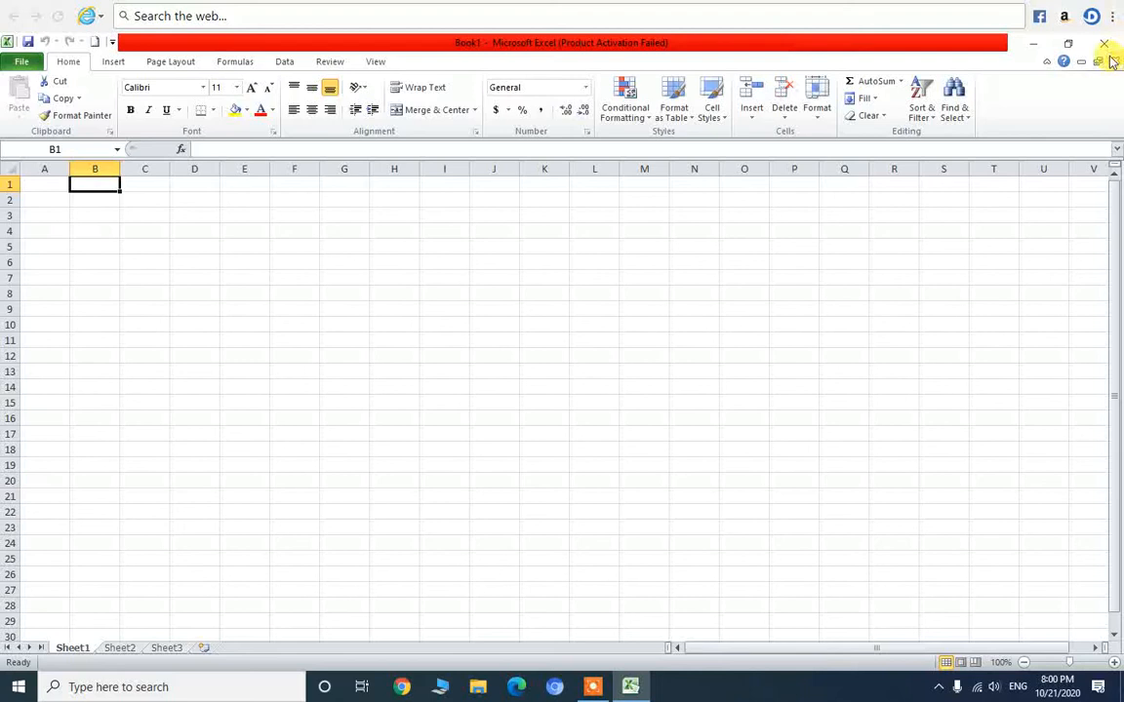
text(CB)
text(SER)
text( RESULT)
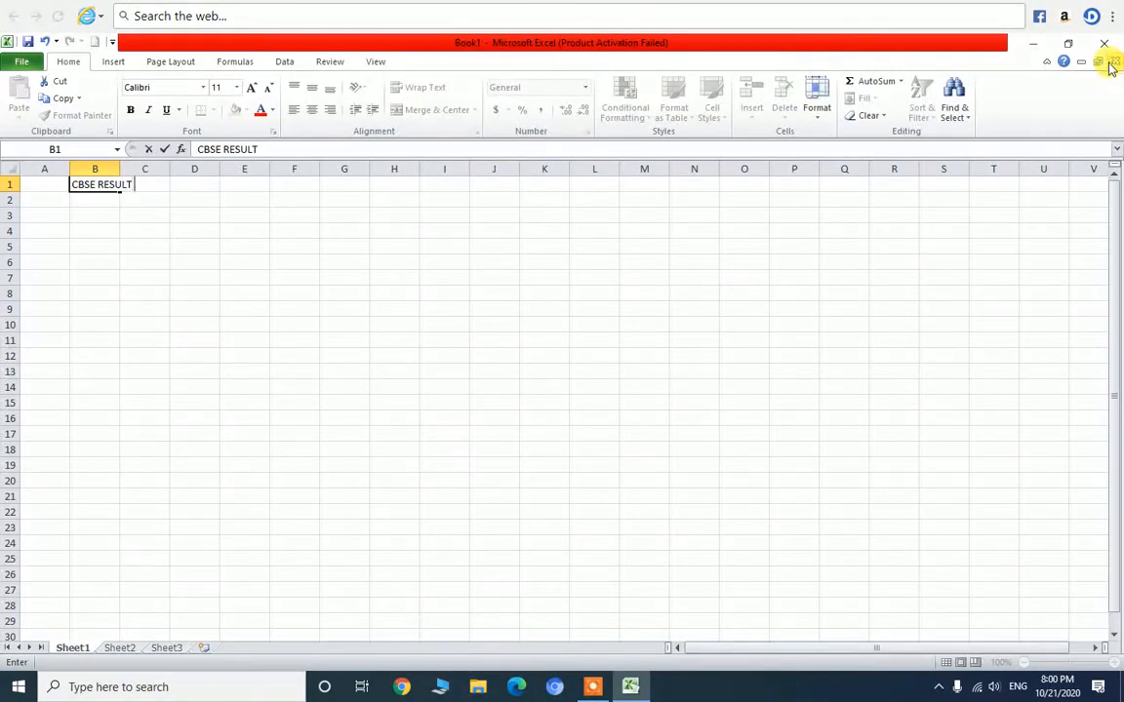
text( CLASS )
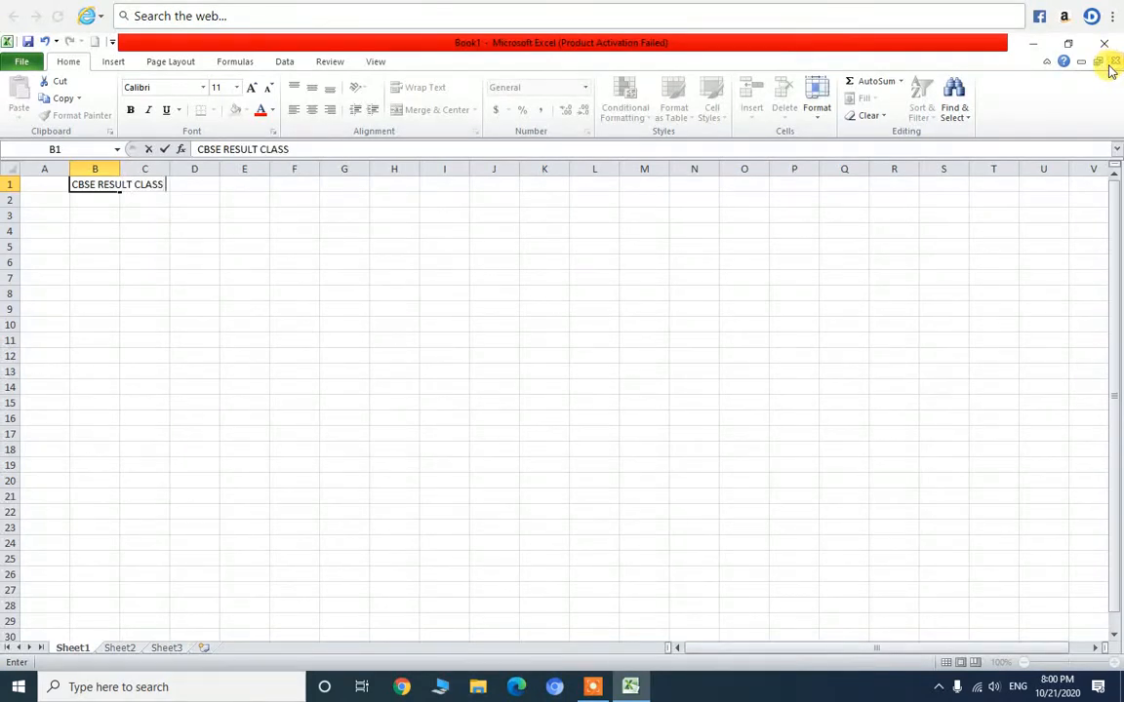
text(1OTH)
double_click(89, 185)
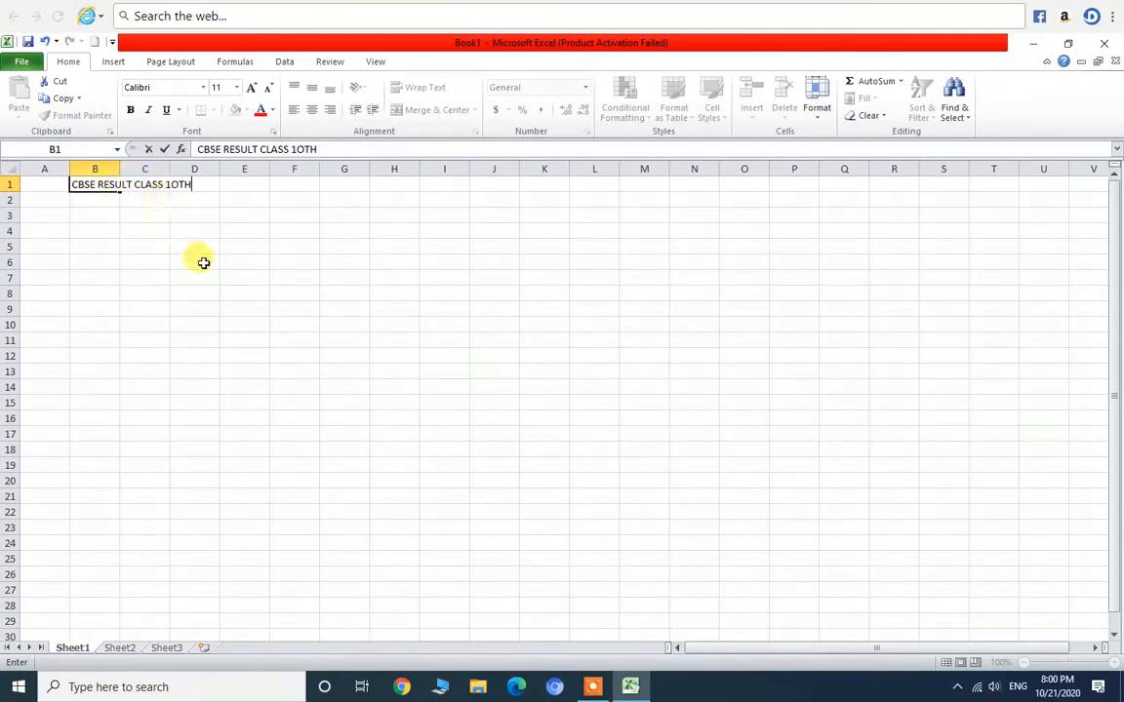
click(255, 275)
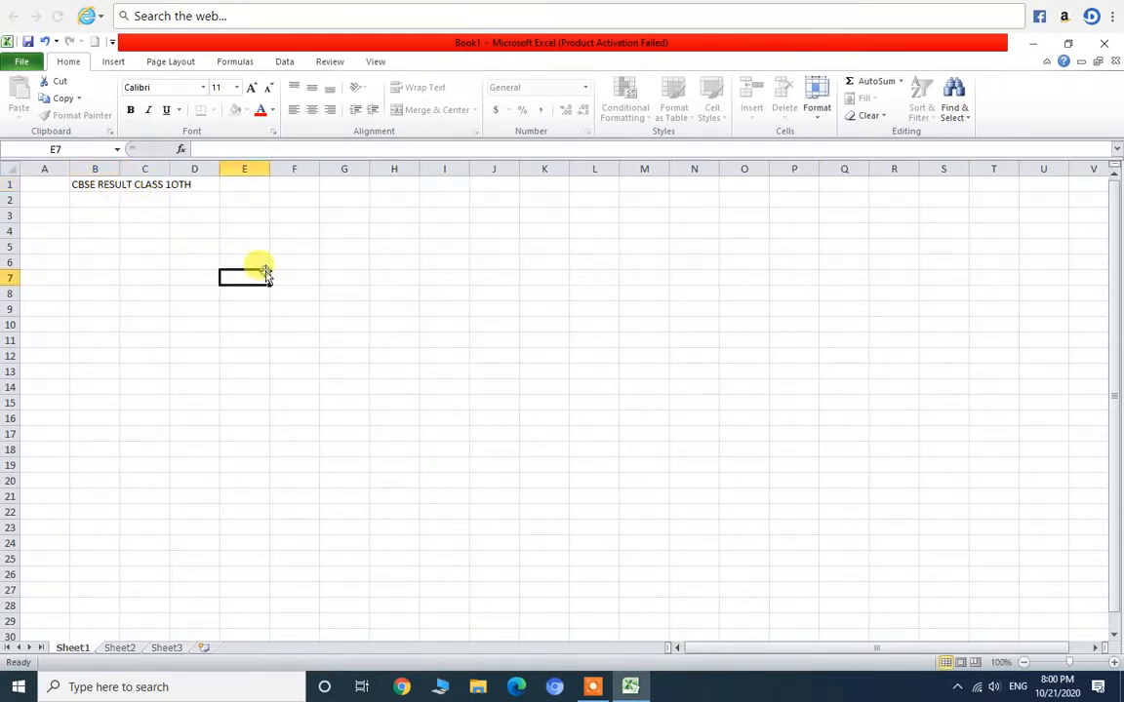
Enlarge the title text in row 1 by seven font-size increments
click(182, 186)
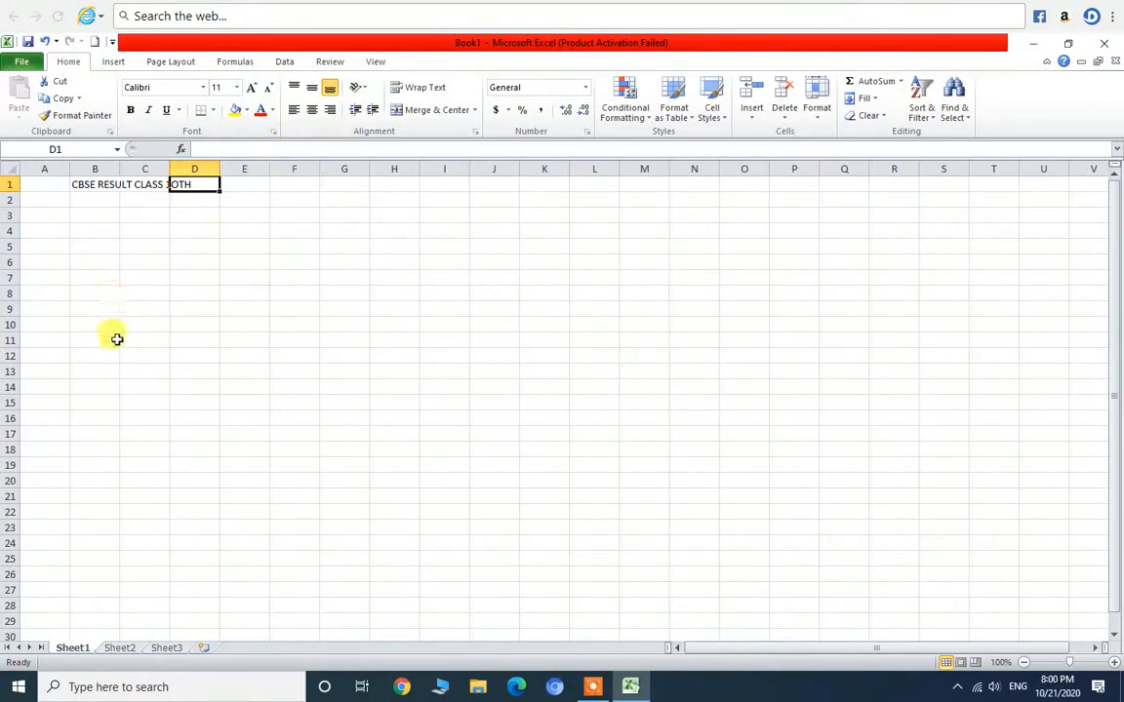
click(86, 185)
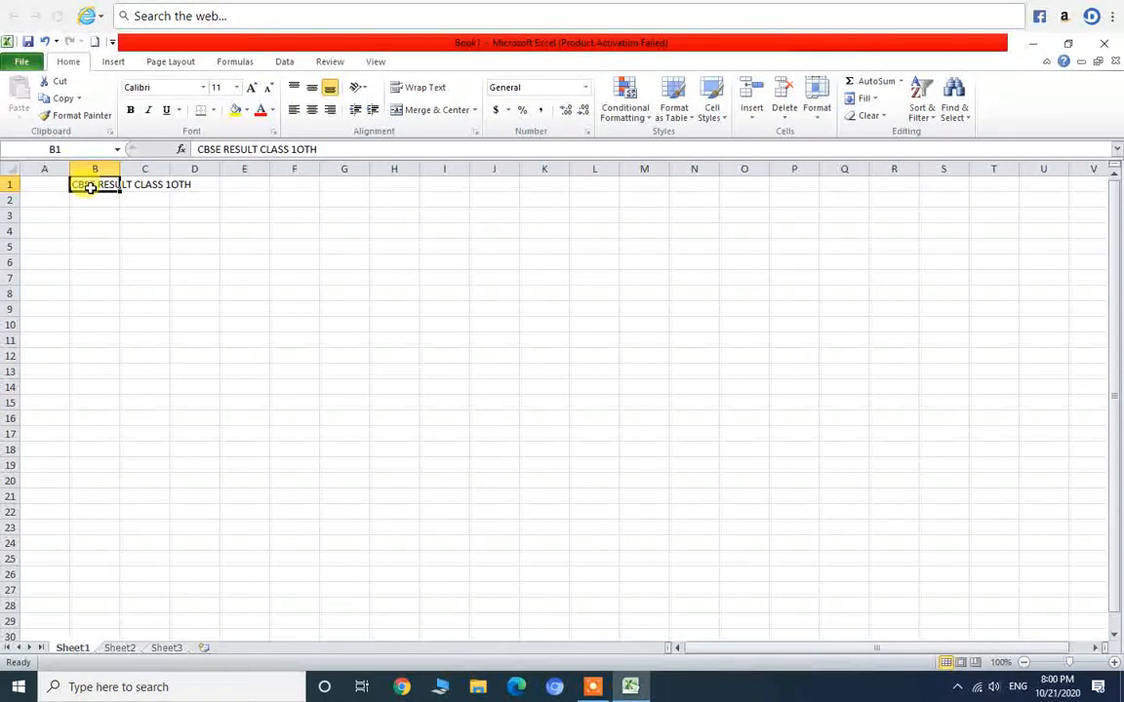
click(127, 244)
drag(83, 184, 211, 185)
click(254, 86)
click(254, 87)
click(253, 87)
click(254, 87)
click(253, 87)
click(253, 87)
click(253, 86)
click(250, 293)
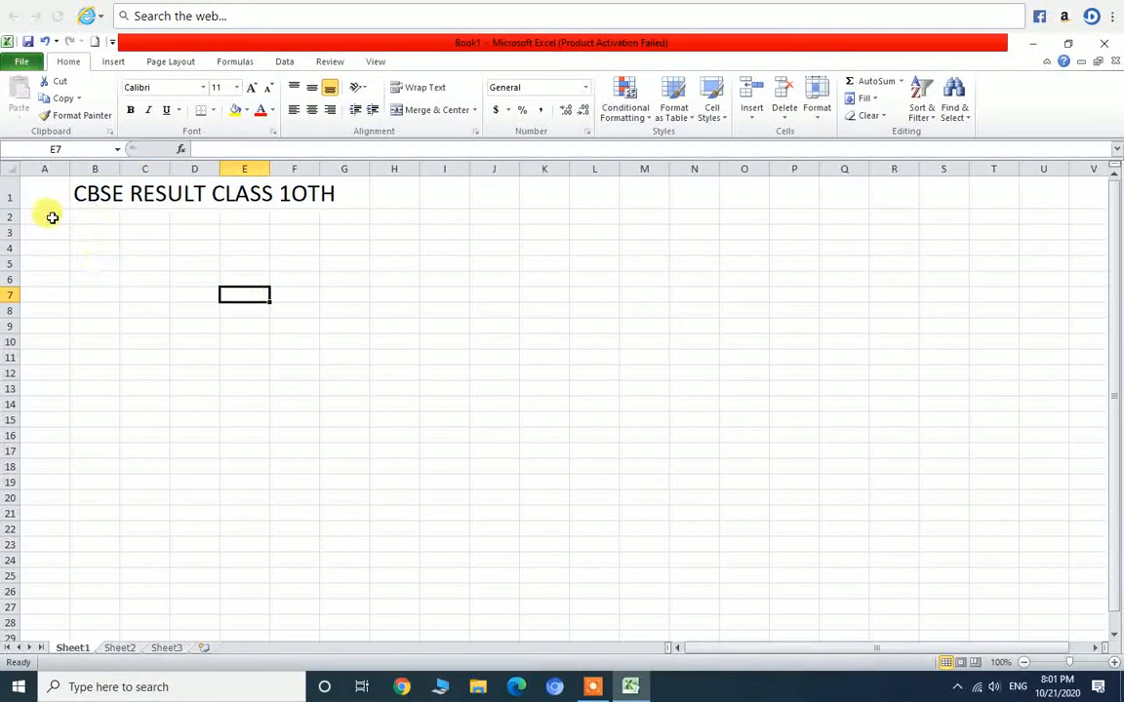
Enter the subtitle SESSION 2019-20 in cell B2 and enlarge it by three font-size increments
click(96, 216)
text(SESSION 2019-20)
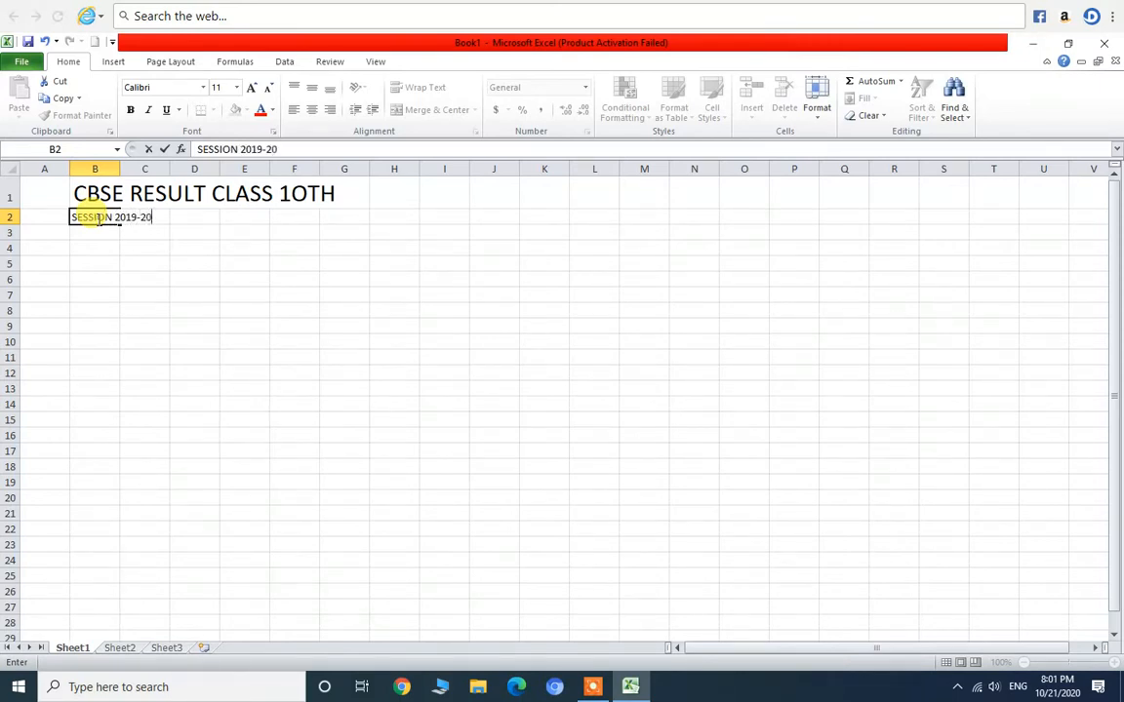
click(163, 294)
drag(85, 221, 195, 218)
click(251, 89)
click(251, 90)
click(250, 89)
click(203, 301)
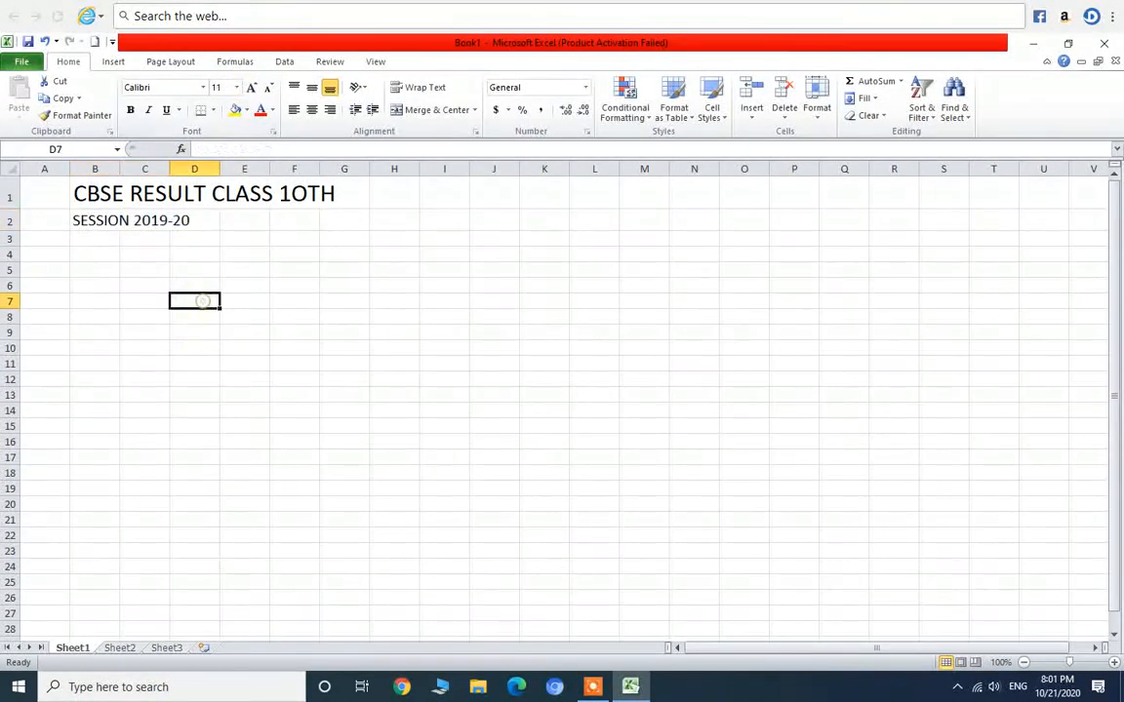
Enter the headers SNO, BROLLNO and NAME OF THE STUDENT in A3:C3 and widen column C to fit its header
click(47, 238)
text(R)
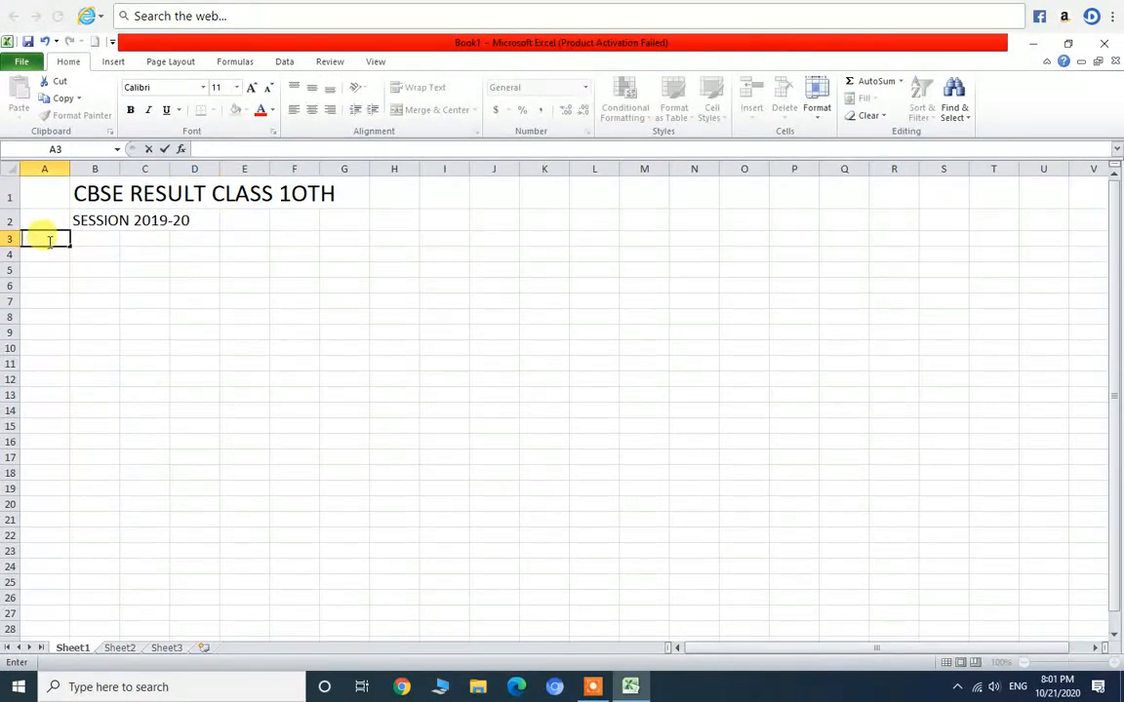
text(SNO)
key(Tab)
text(BROLLNO)
key(Tab)
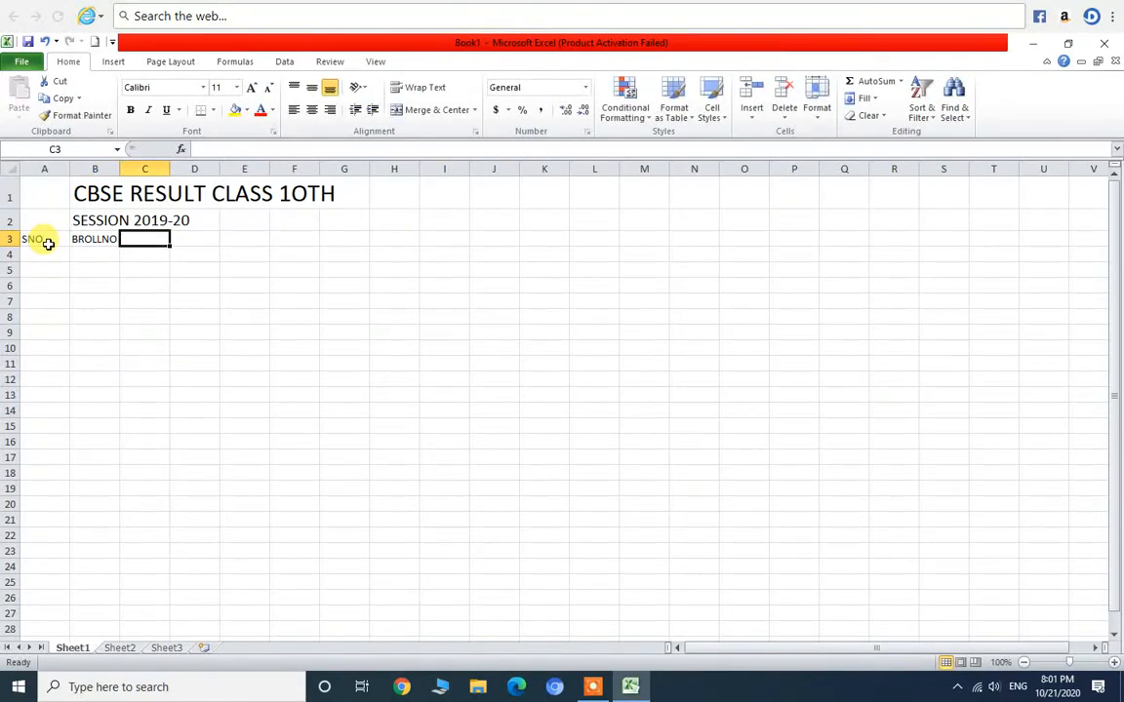
text(N)
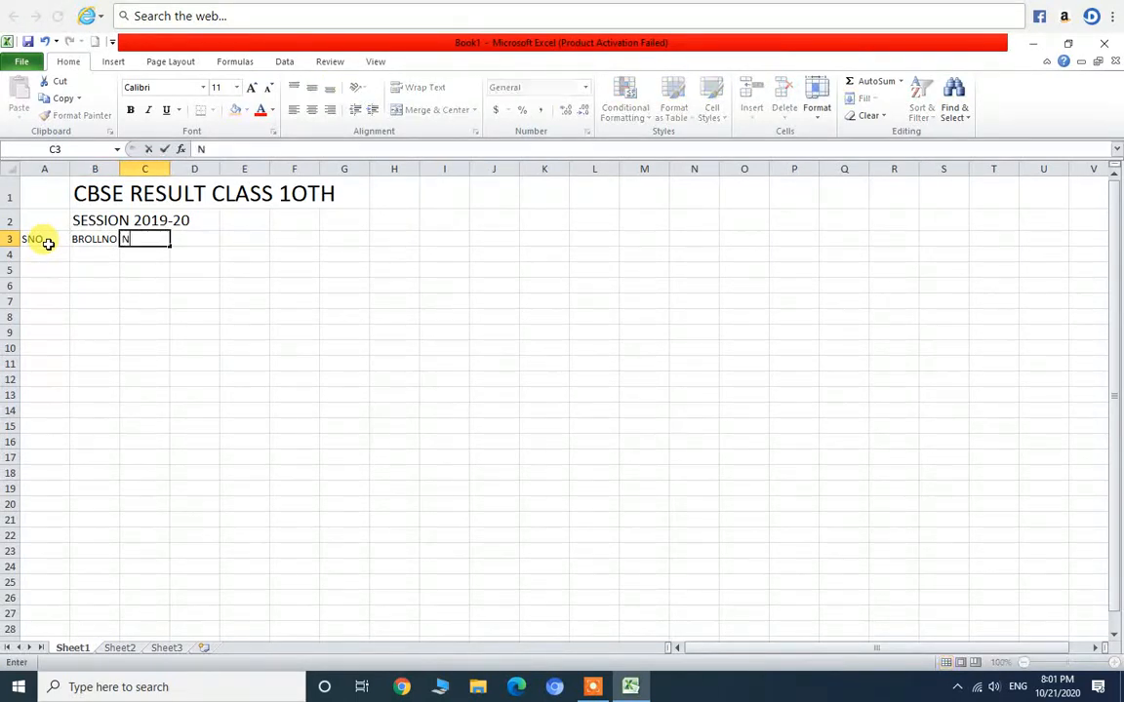
text(AME OF TH)
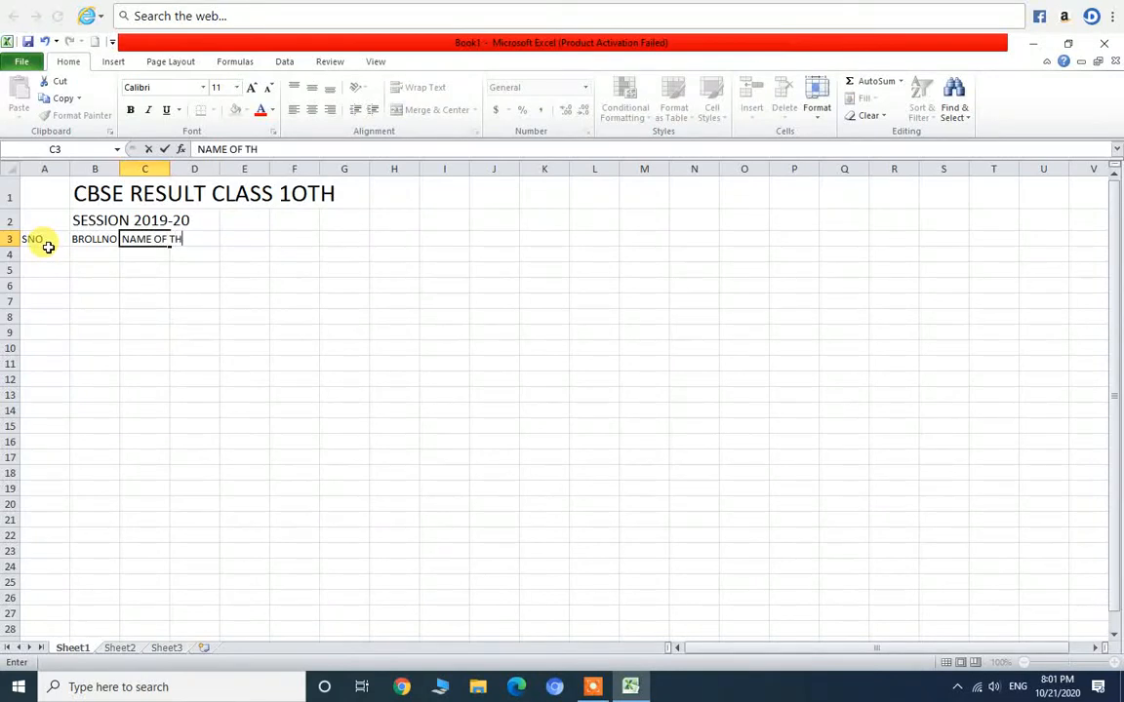
text(E STUDENT)
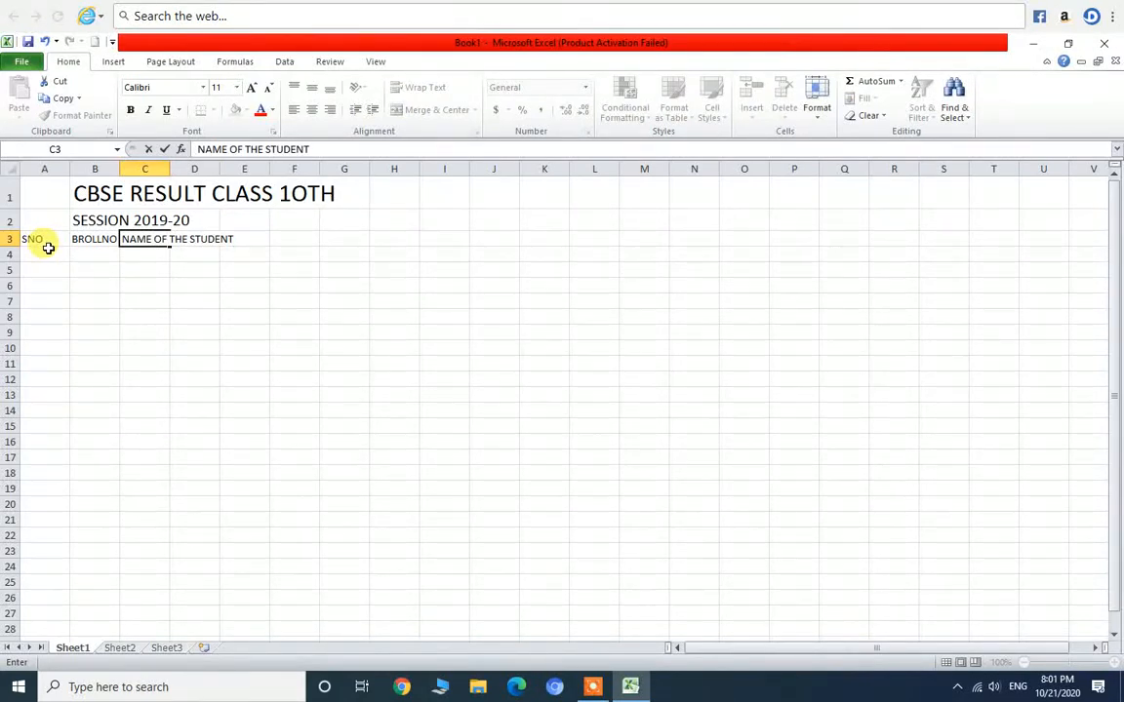
click(244, 349)
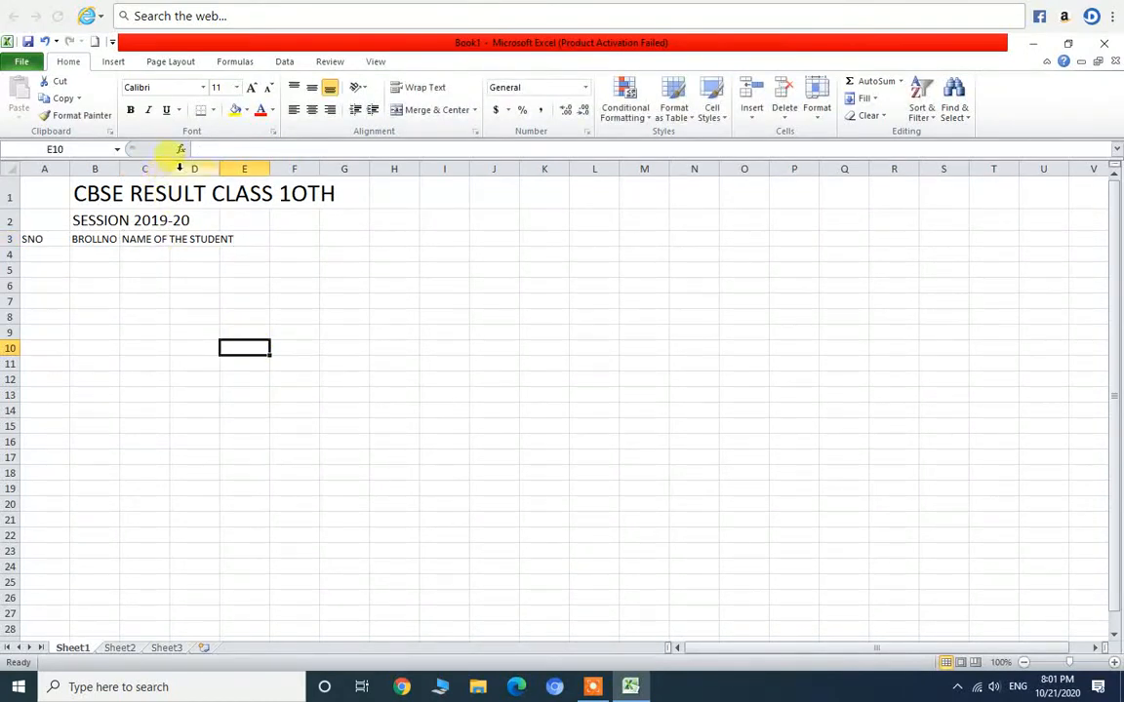
drag(168, 169, 234, 190)
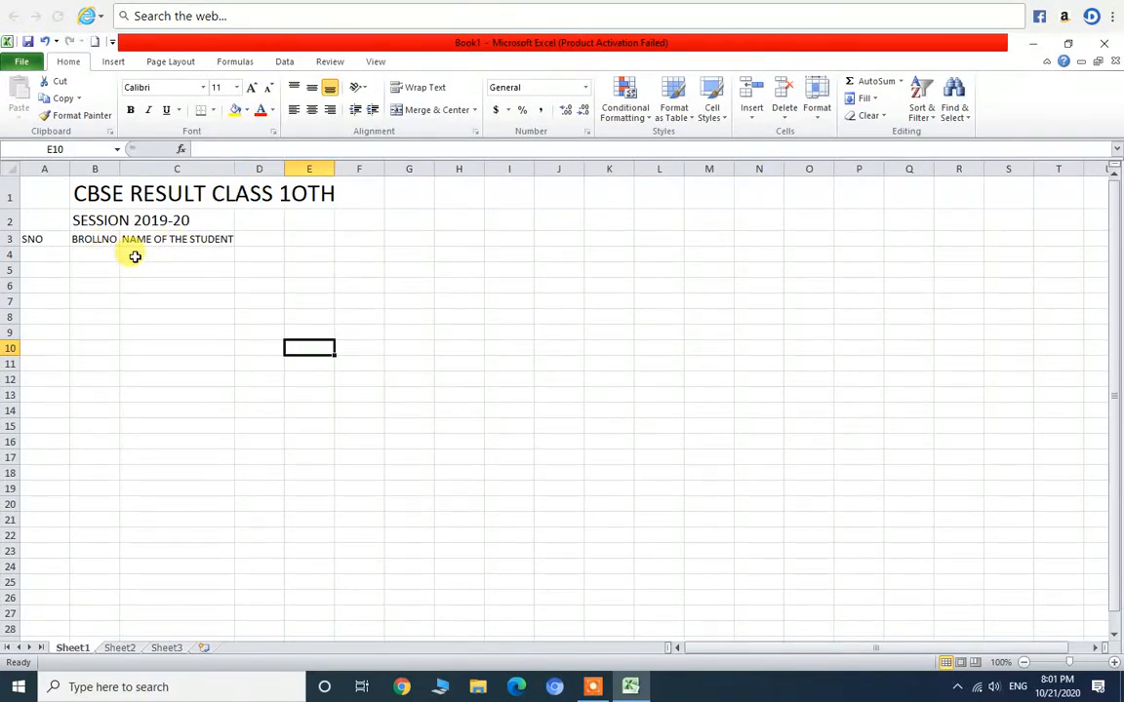
Enter the subject headers ENG, MATHS, SCI, SST and PBI in D3:H3
click(261, 238)
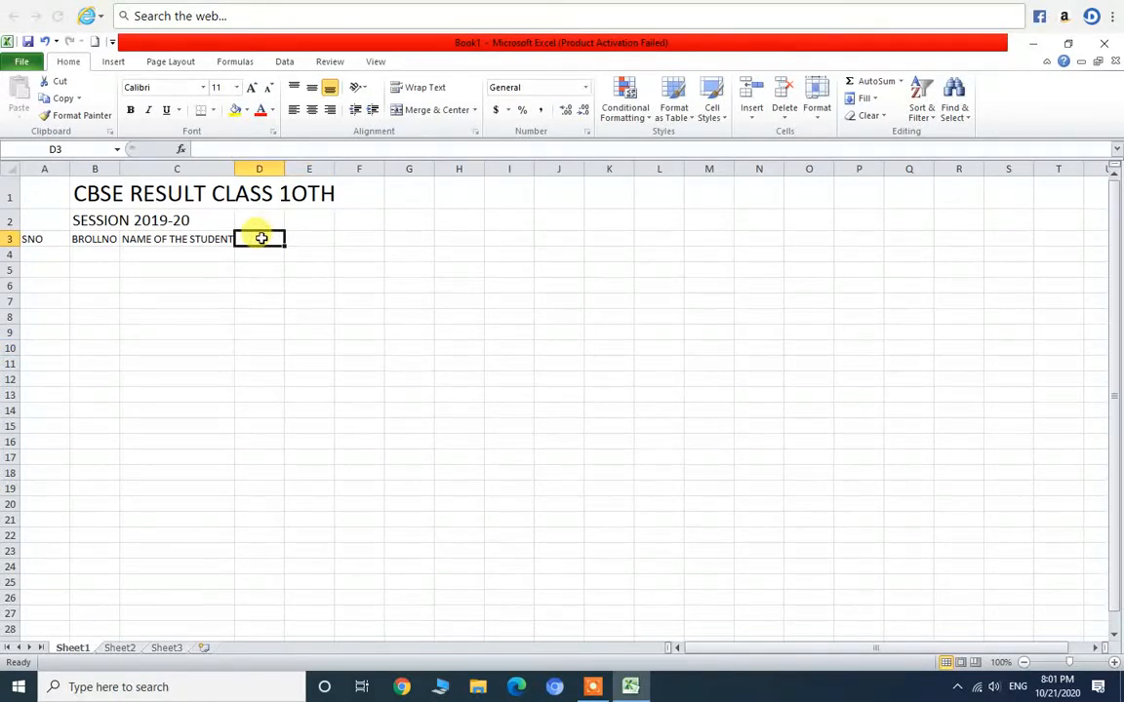
text(ENG)
key(Tab)
text(MATHS)
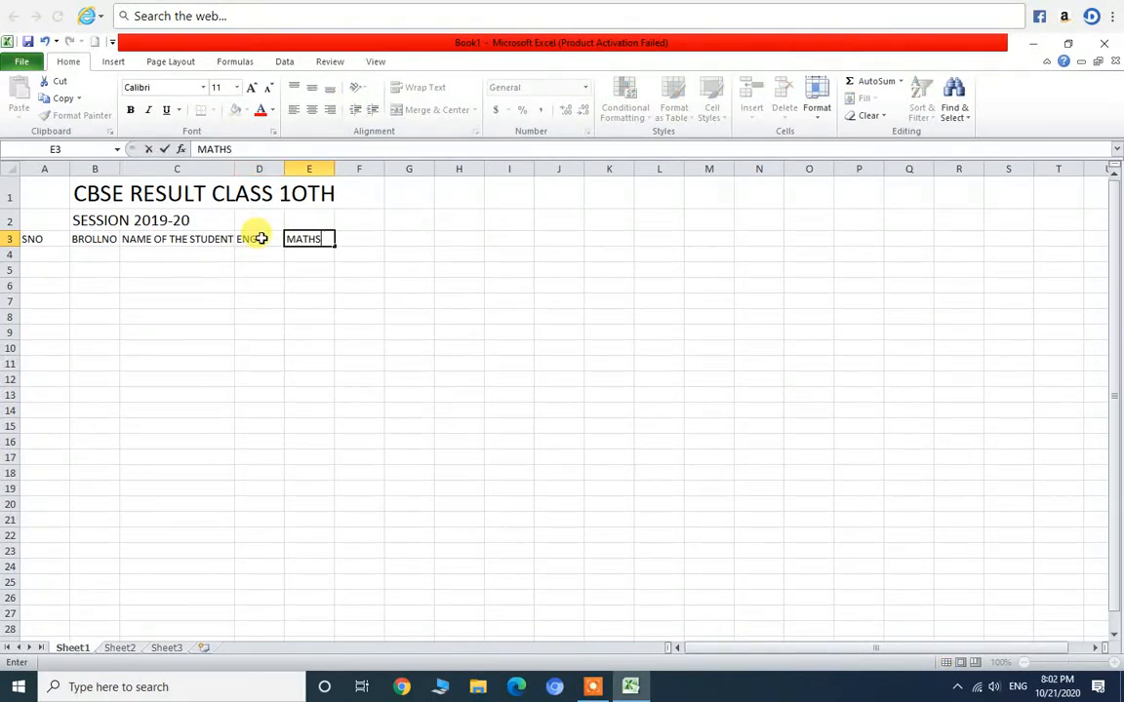
key(Tab)
text(SC)
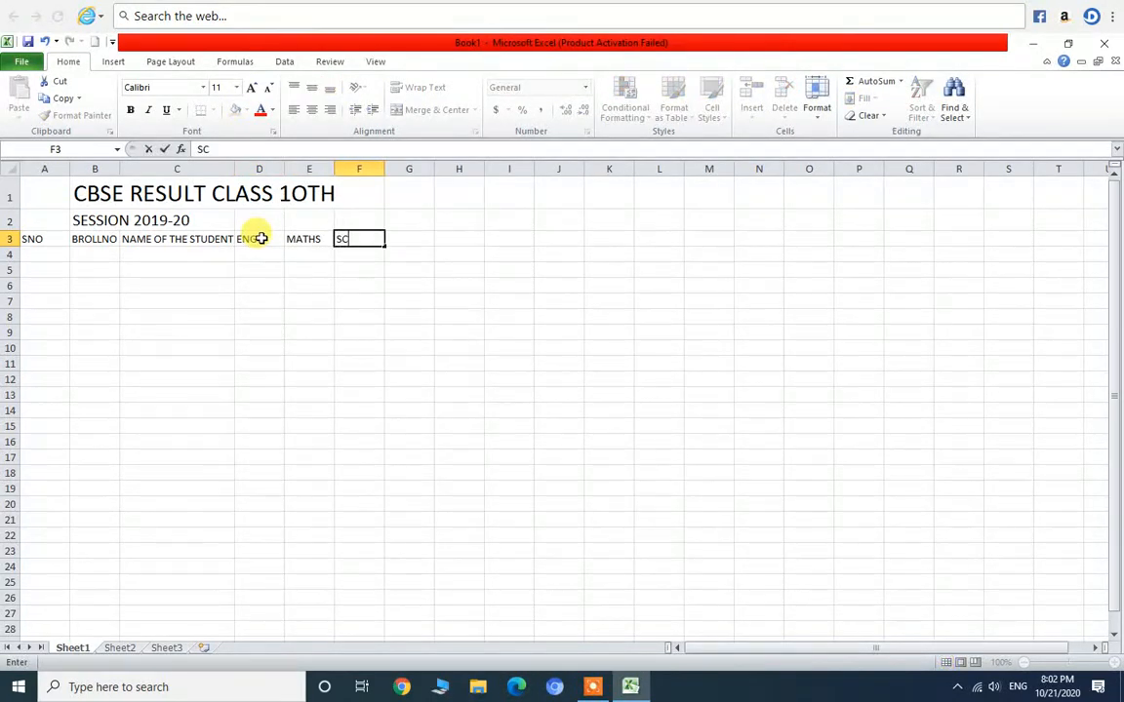
key(Tab)
text(SS)
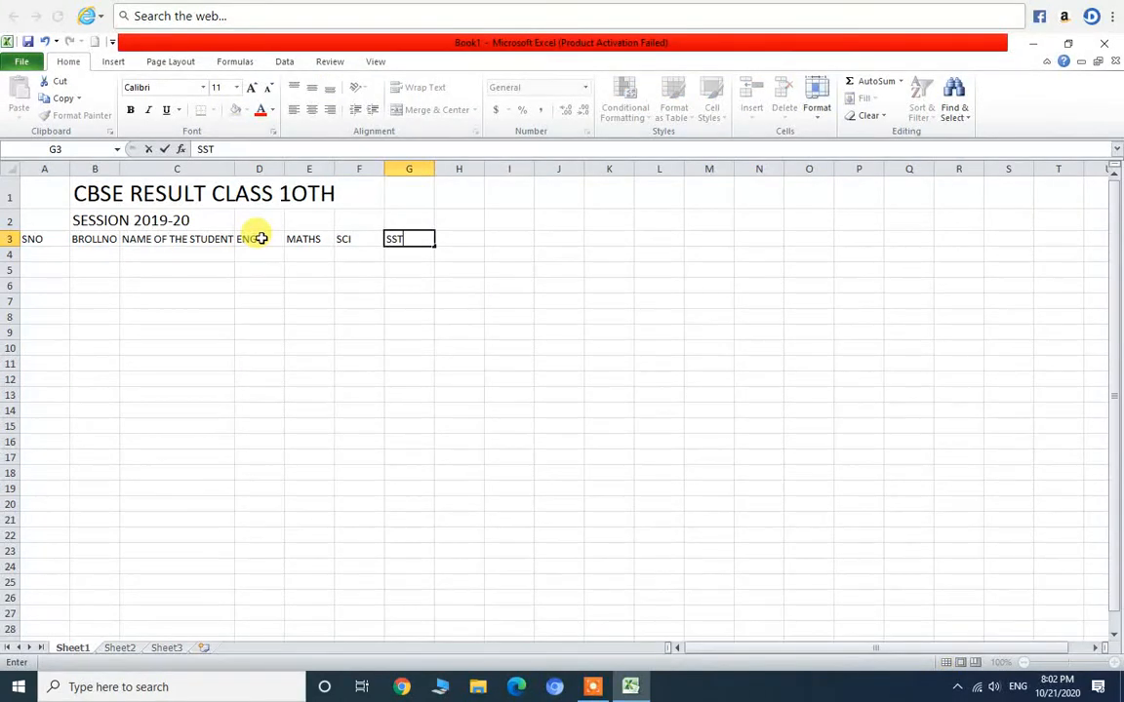
text(T)
key(Tab)
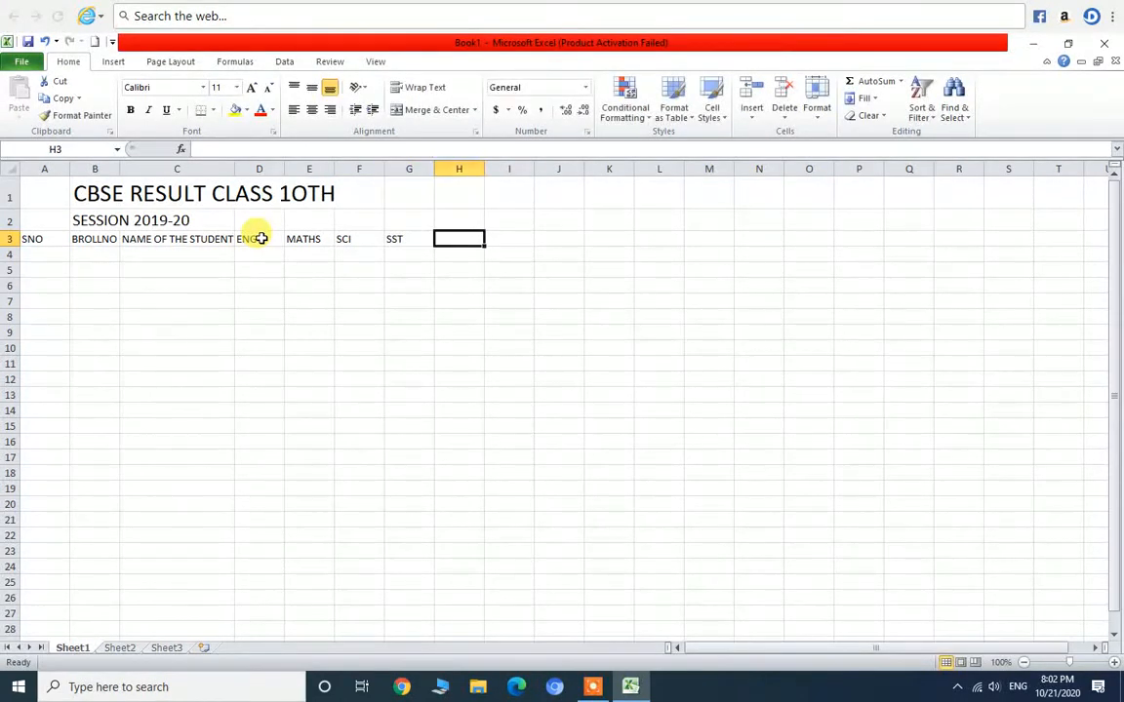
text(PBI)
key(Tab)
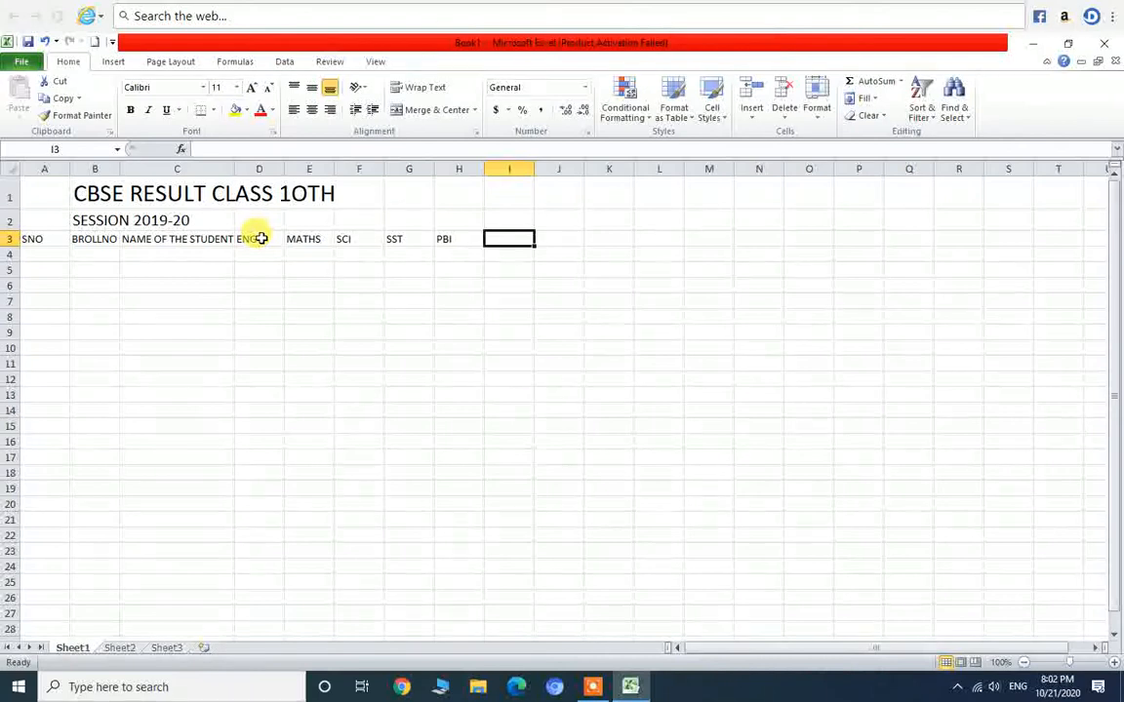
Enter the combined subject header HINDI/COMP in cell I3
text(HIND)
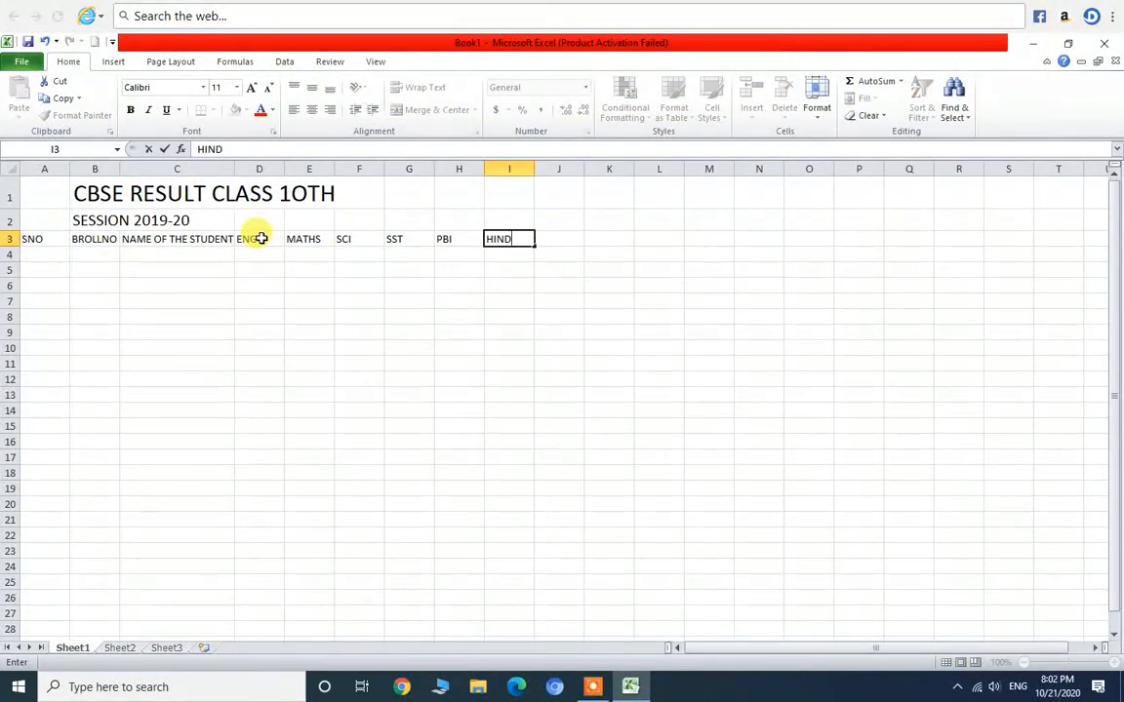
text(I/COMP)
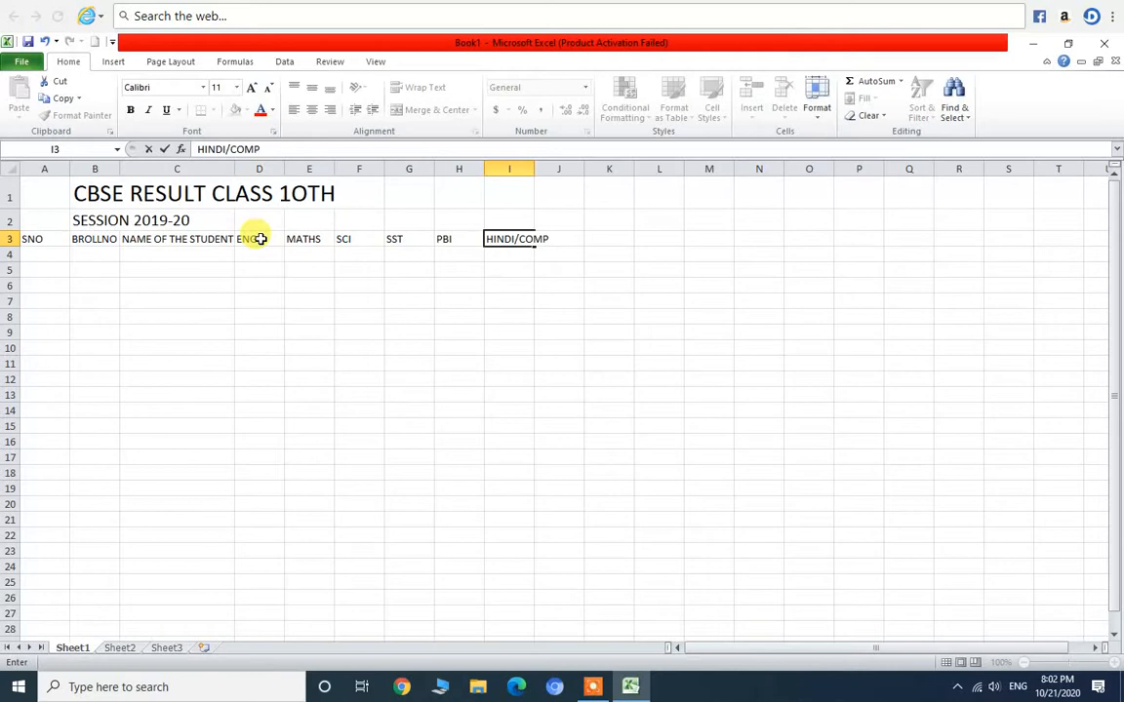
click(259, 239)
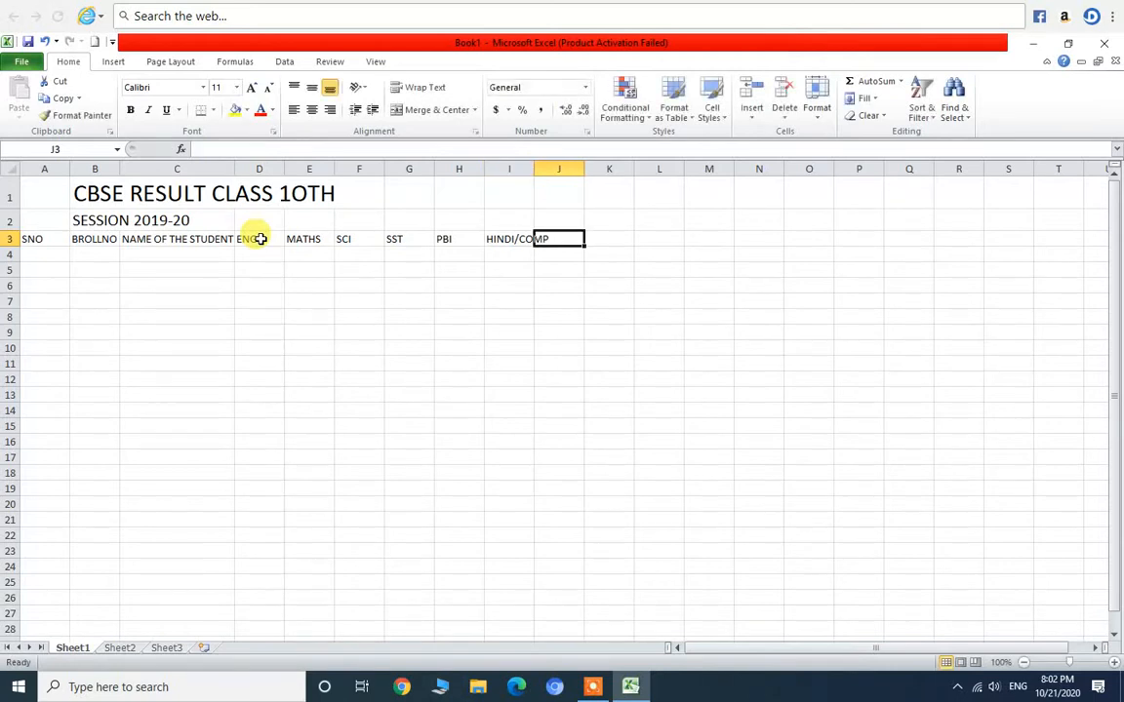
Enter the separate headers HINDI, COMP, TOTAL and %AGE in I3:L3, replacing the combined header in I3
click(505, 241)
text(HINDI)
key(Tab)
text(COM)
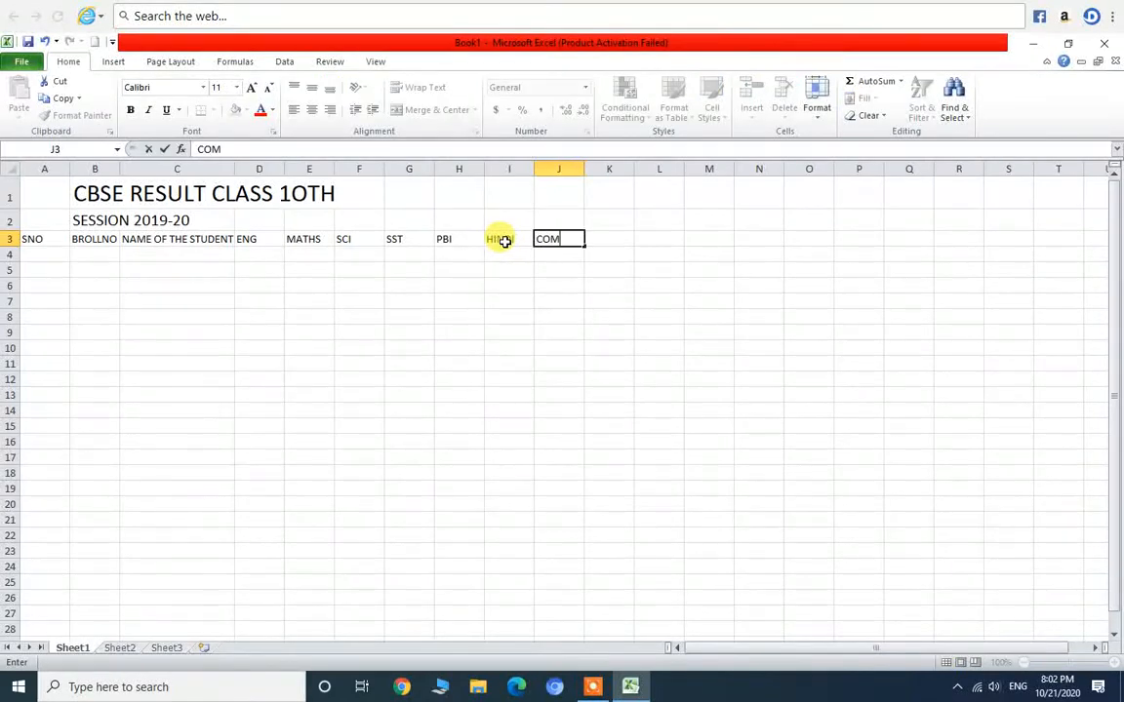
click(602, 238)
text(TOT)
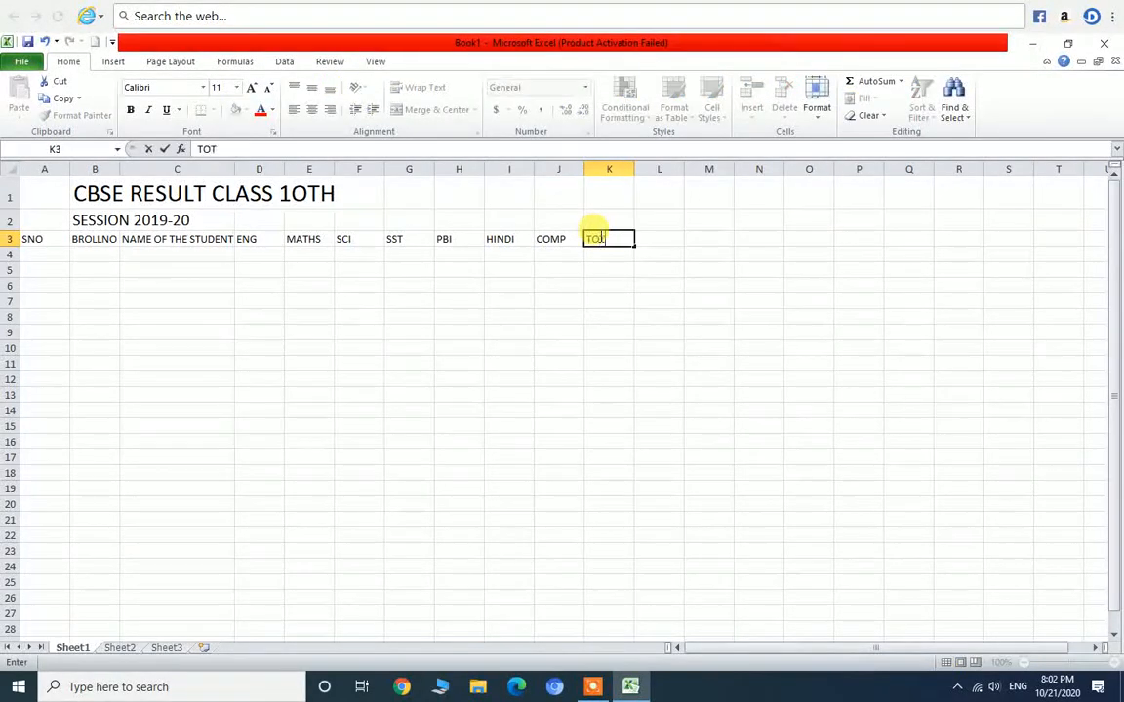
text(AL)
key(Tab)
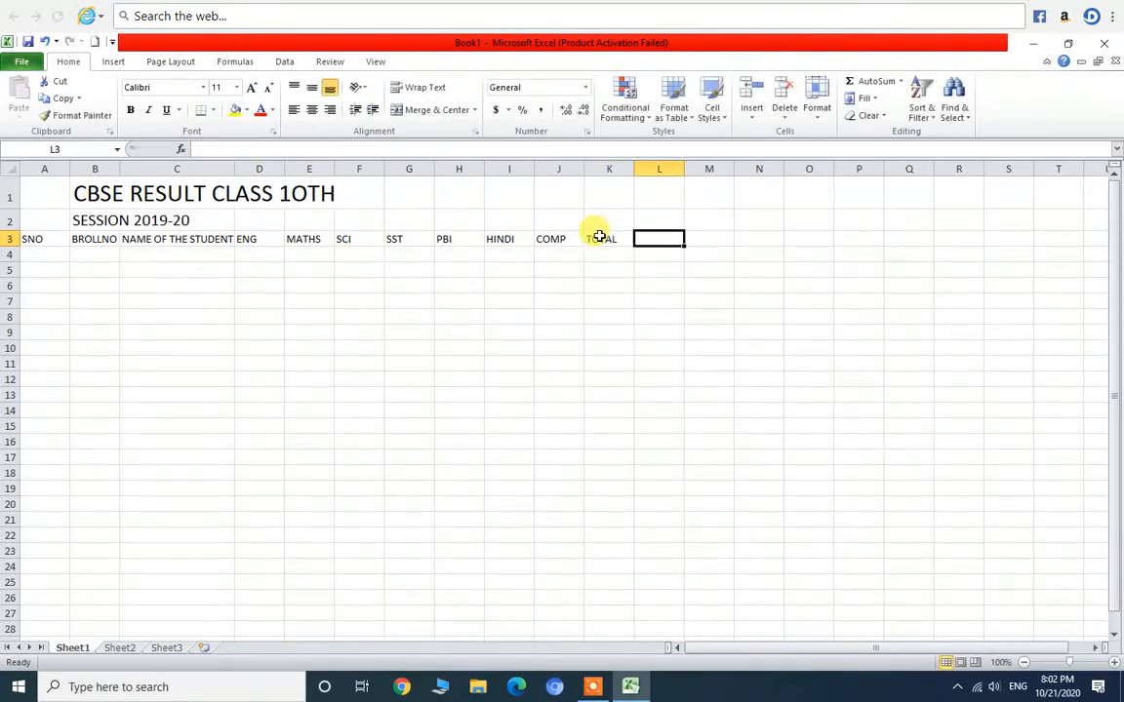
text(%AGE)
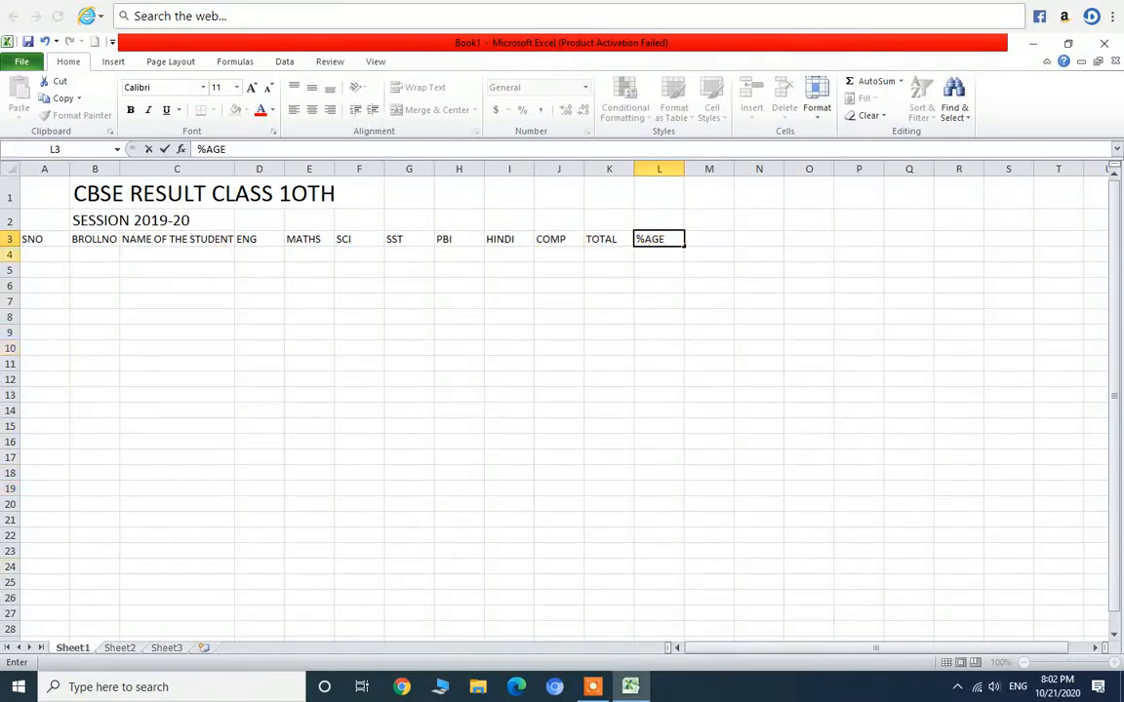
Apply all borders to the table range A3:K20 and extend them to the %AGE column, L3:L20
click(32, 239)
drag(32, 239, 619, 419)
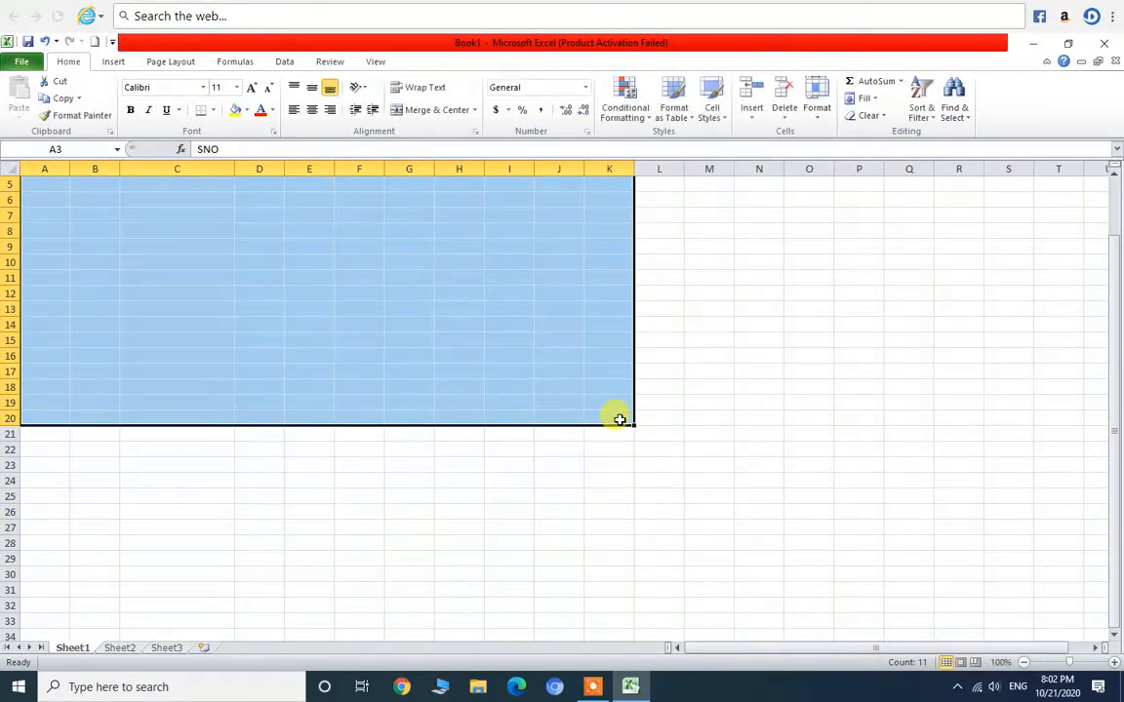
click(213, 111)
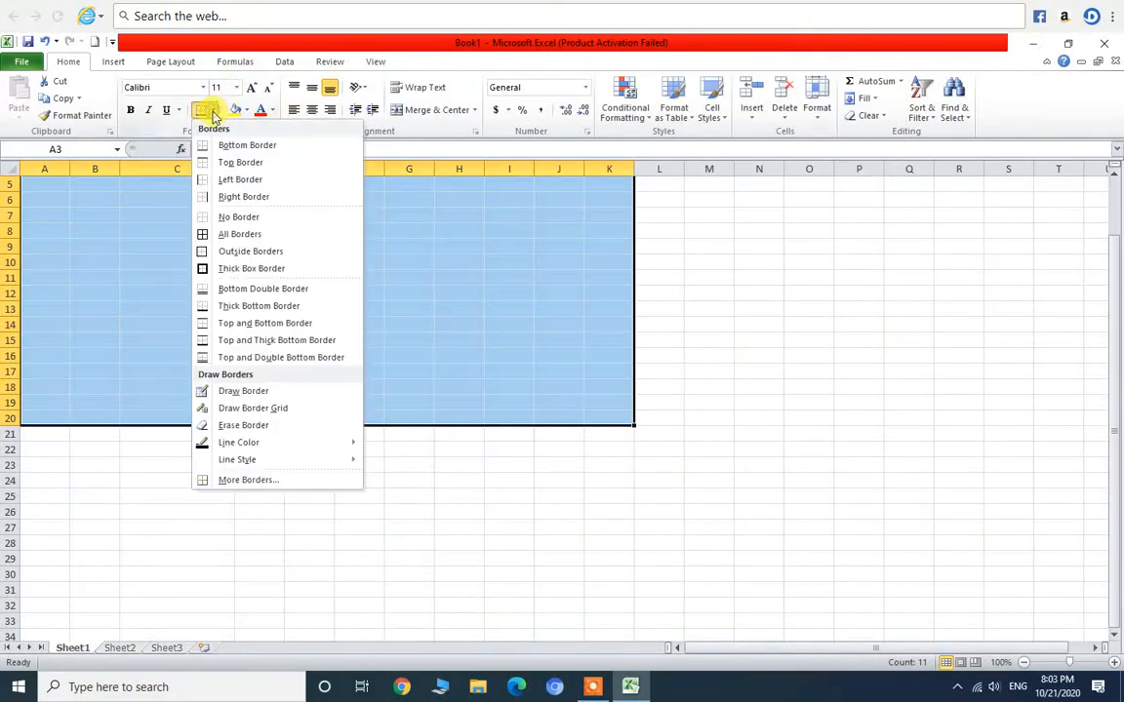
click(209, 238)
scroll(188, 307, up, 2)
click(659, 285)
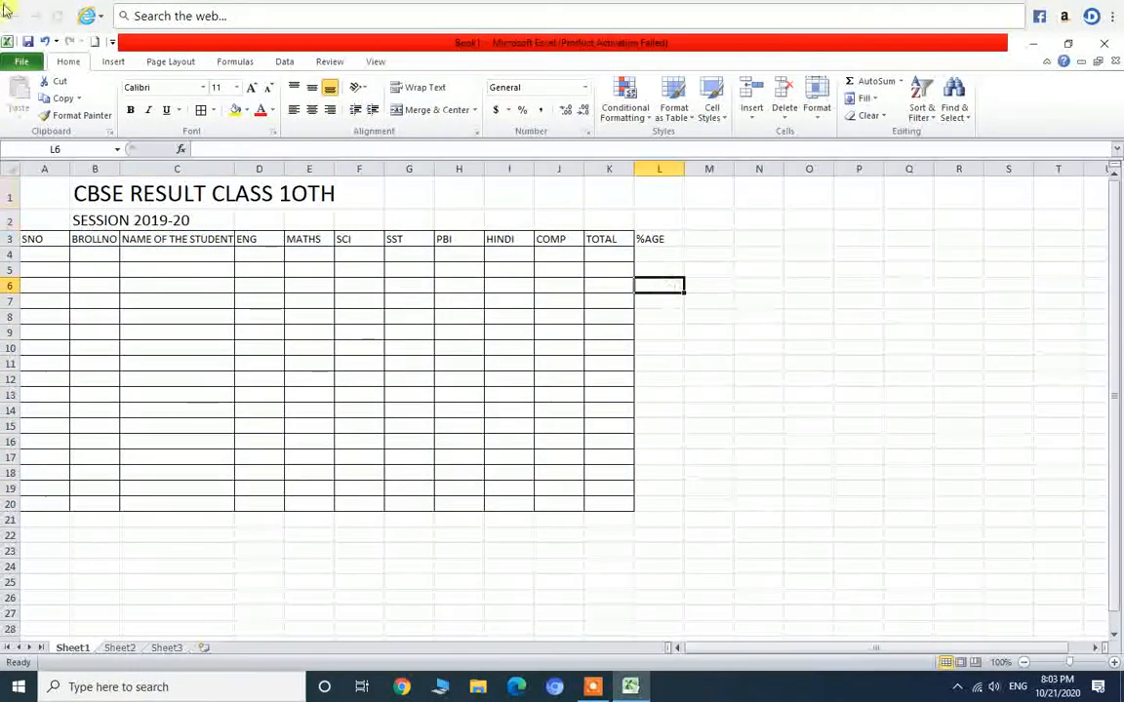
drag(652, 239, 661, 501)
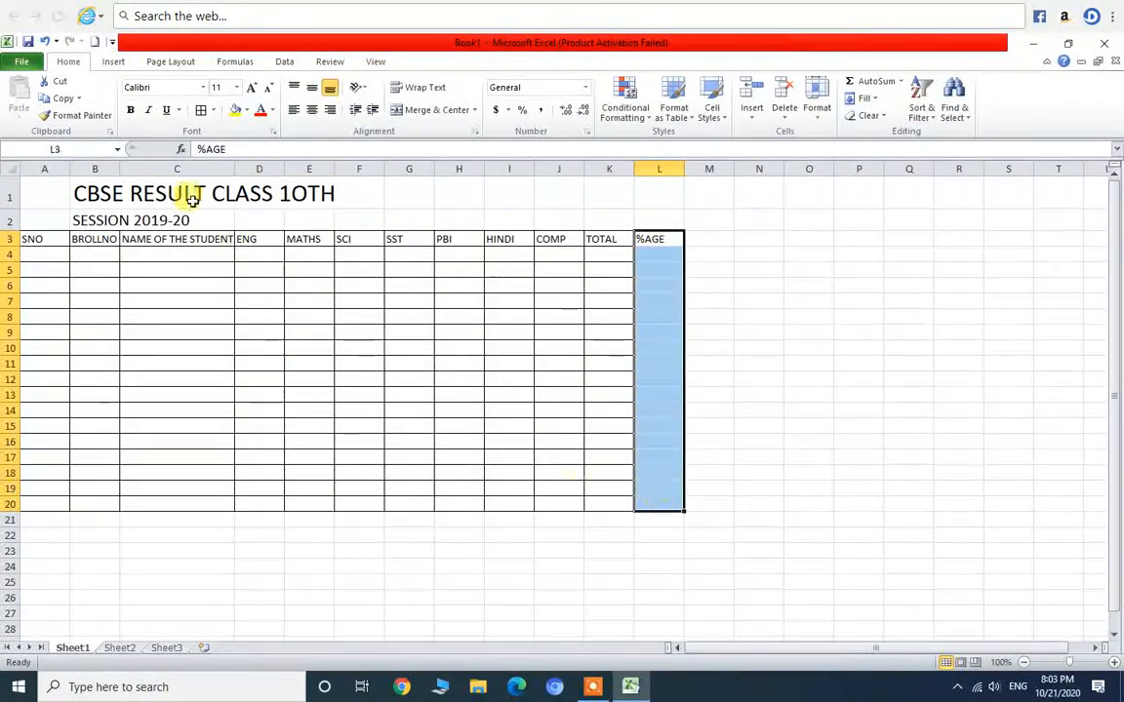
click(276, 347)
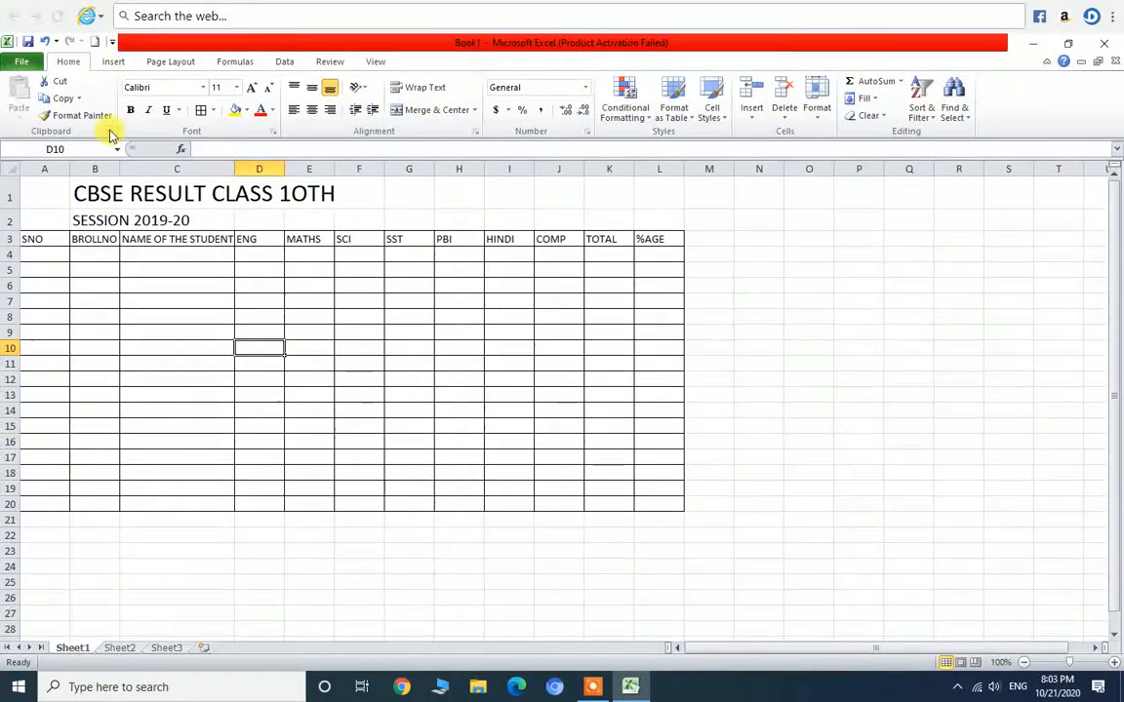
Enter serial numbers 1 and 2 in A4:A5 and fill the series down the SNO column to A20
click(36, 254)
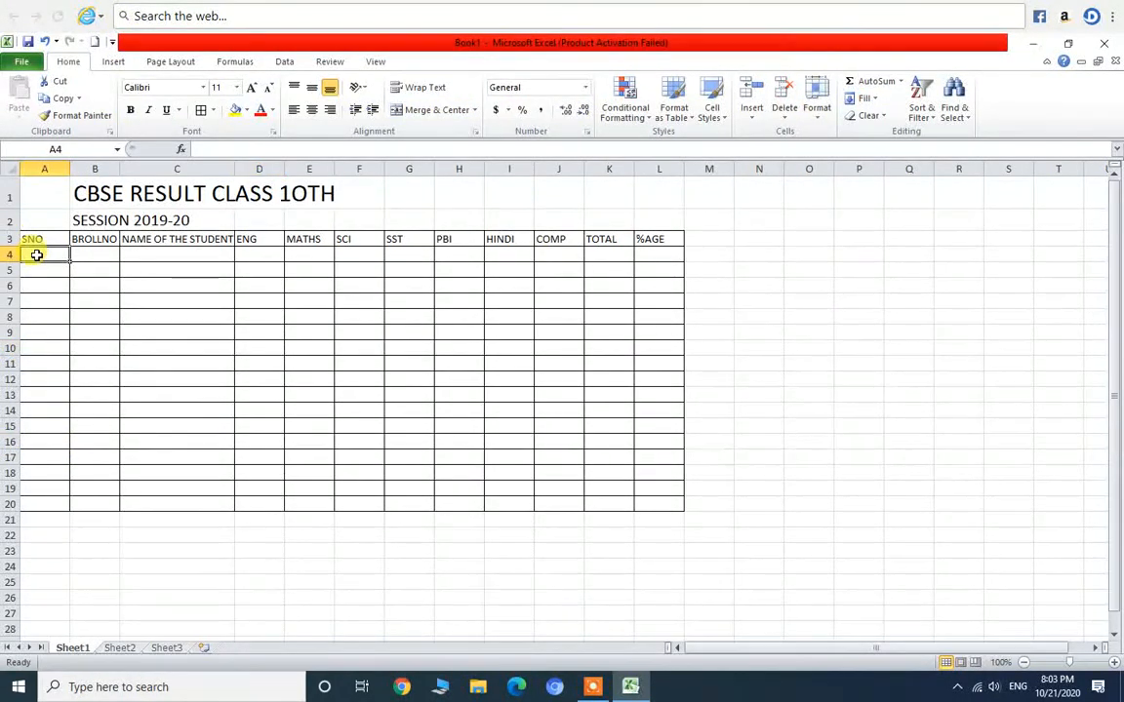
text(1)
key(Return)
text(2)
drag(36, 255, 55, 515)
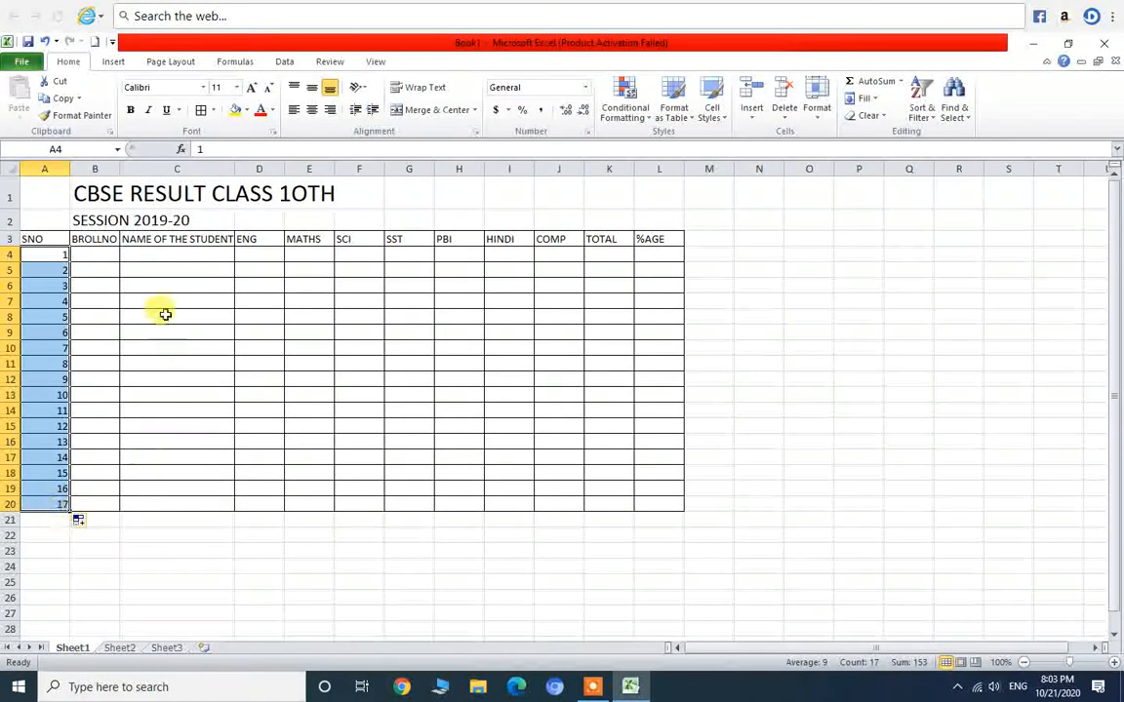
Enter two consecutive board roll numbers in B4:B5 and fill the series down the BROLLNO column to B20
click(93, 253)
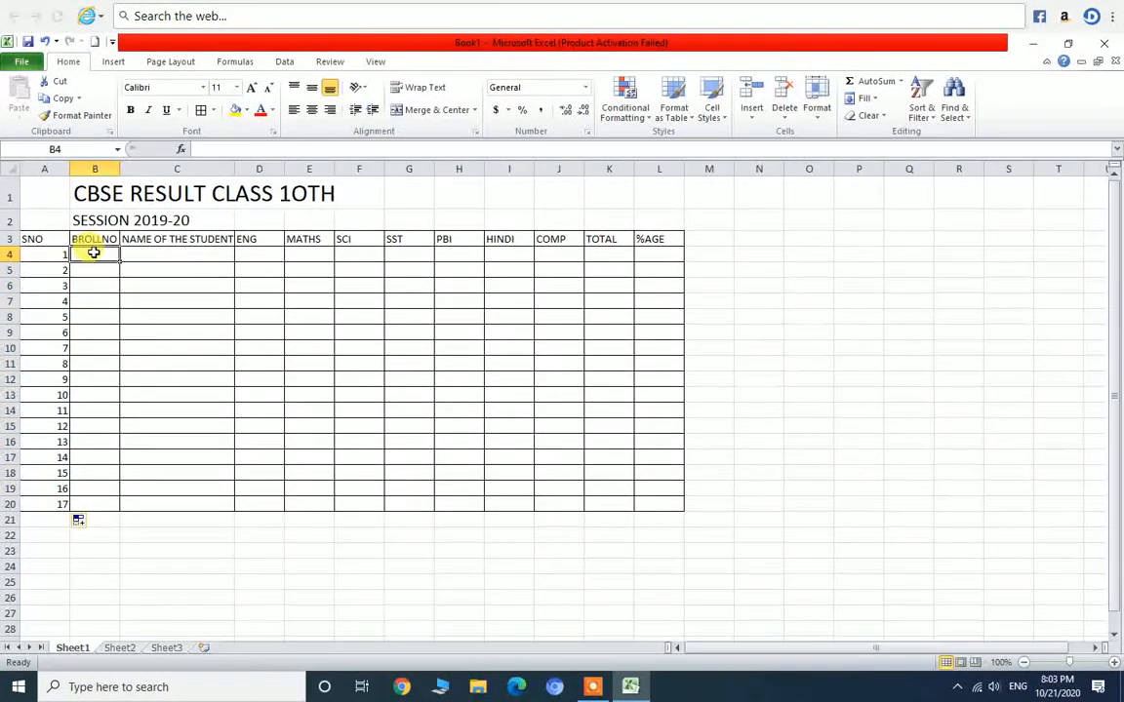
text(21345)
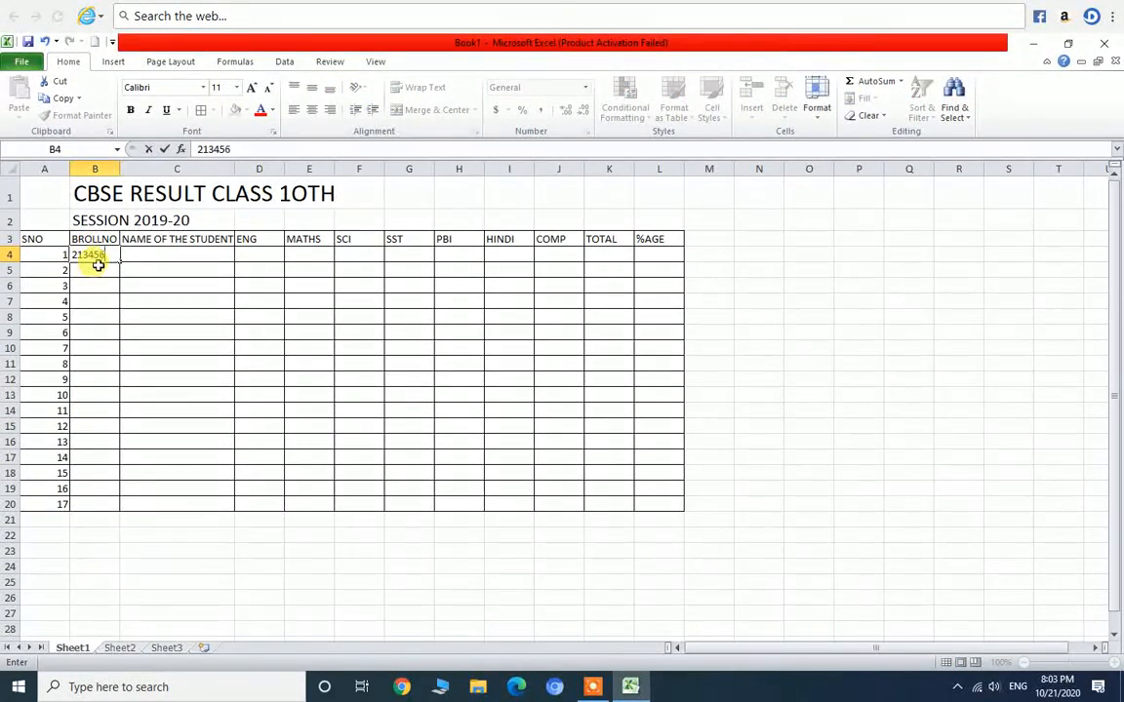
text(6)
key(Return)
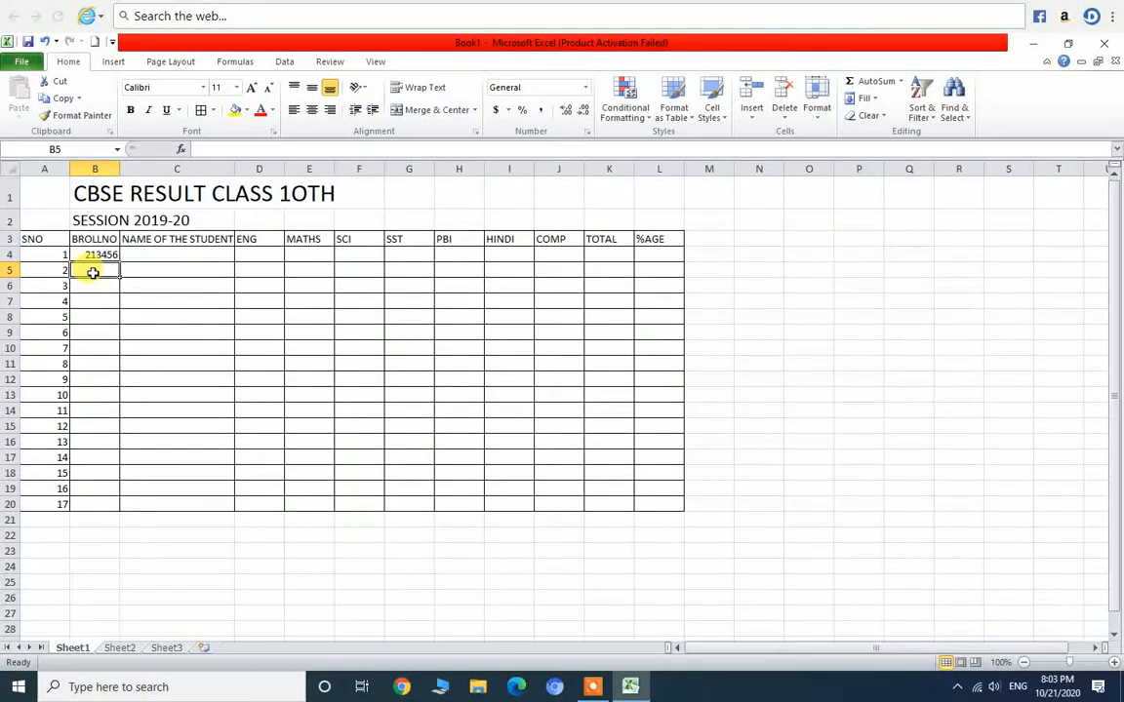
text(213)
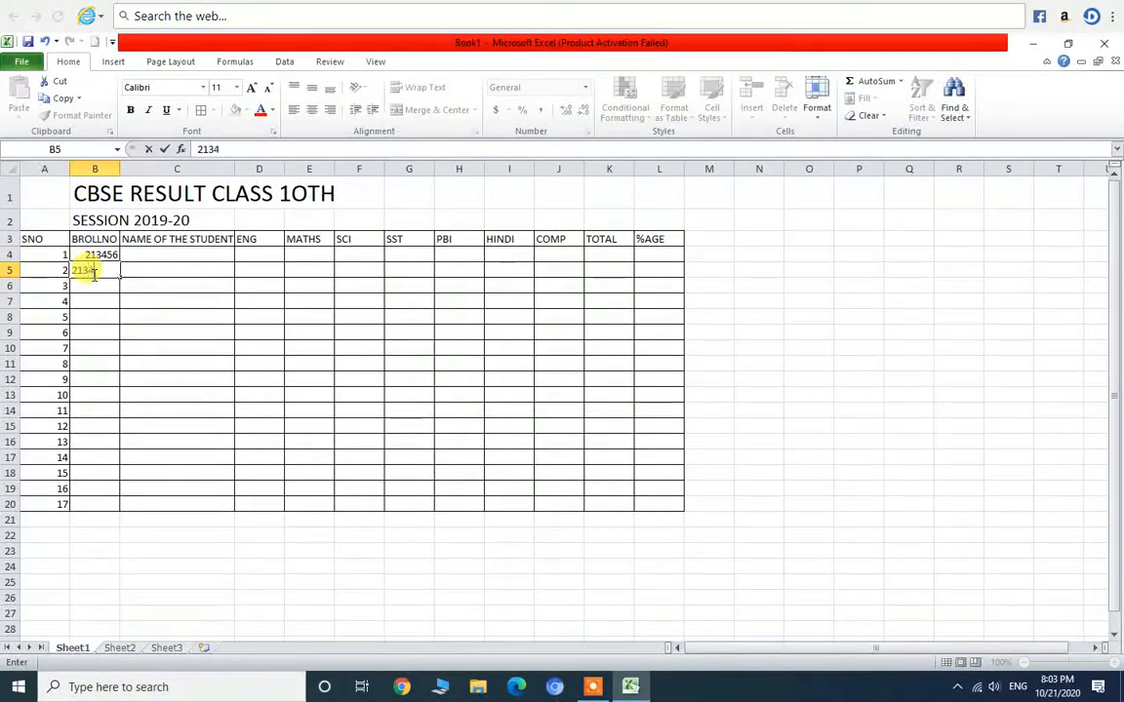
text(4)
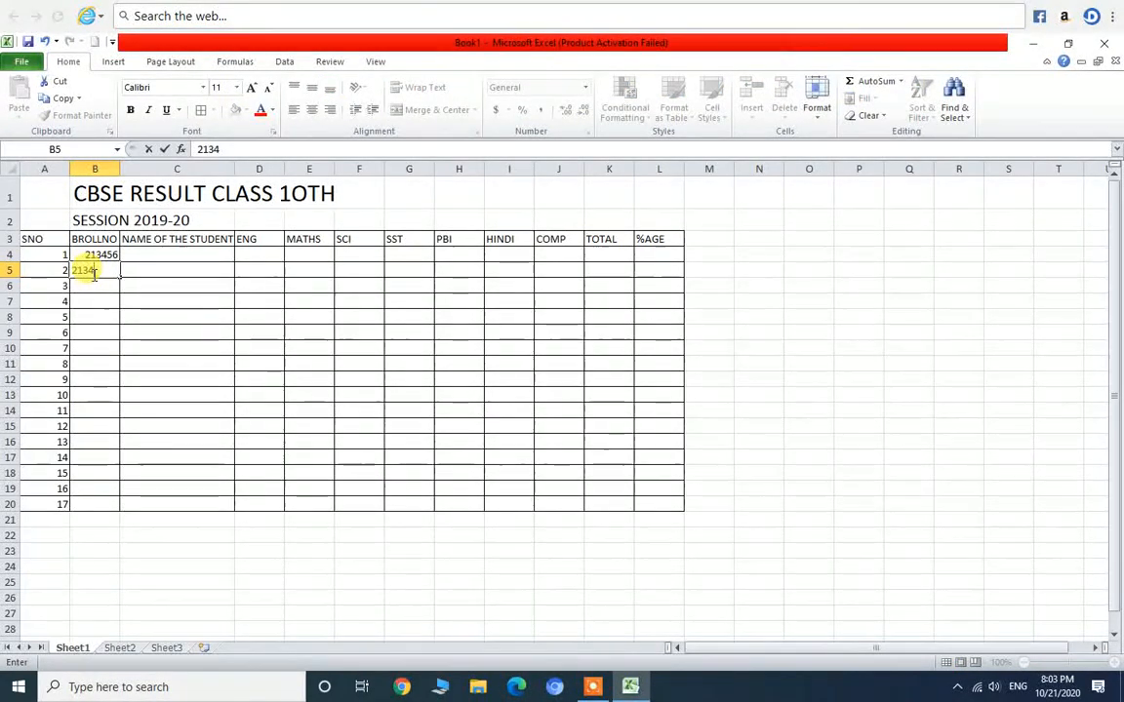
text(57)
key(Return)
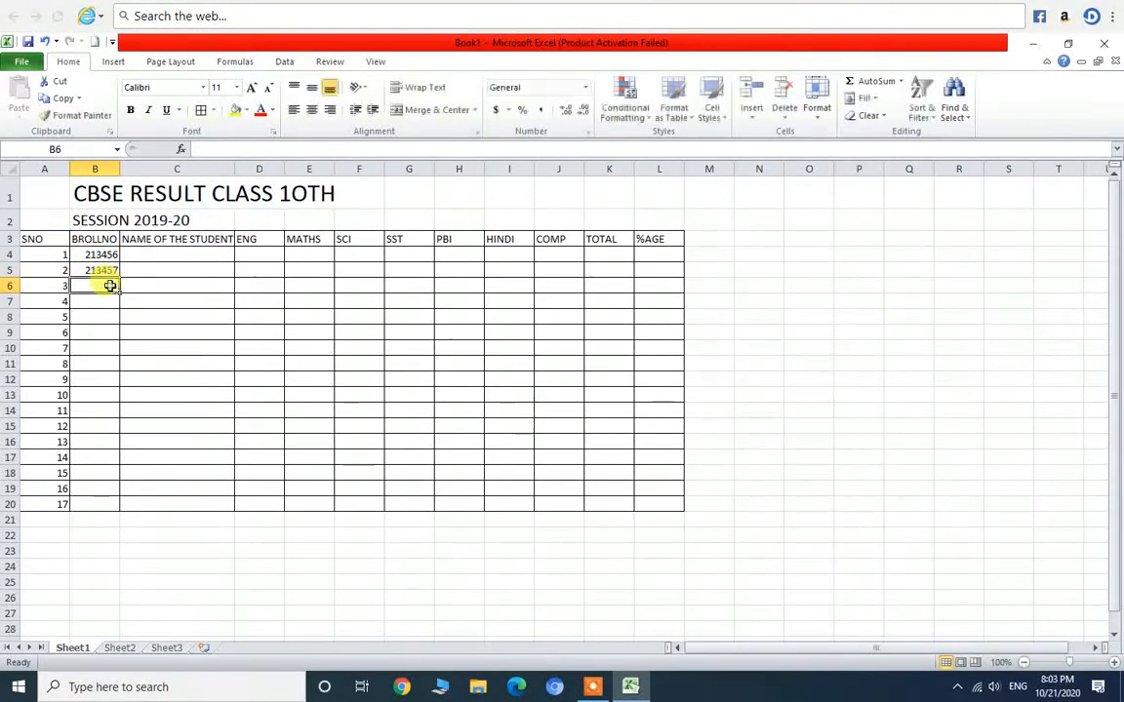
click(101, 255)
drag(101, 255, 88, 506)
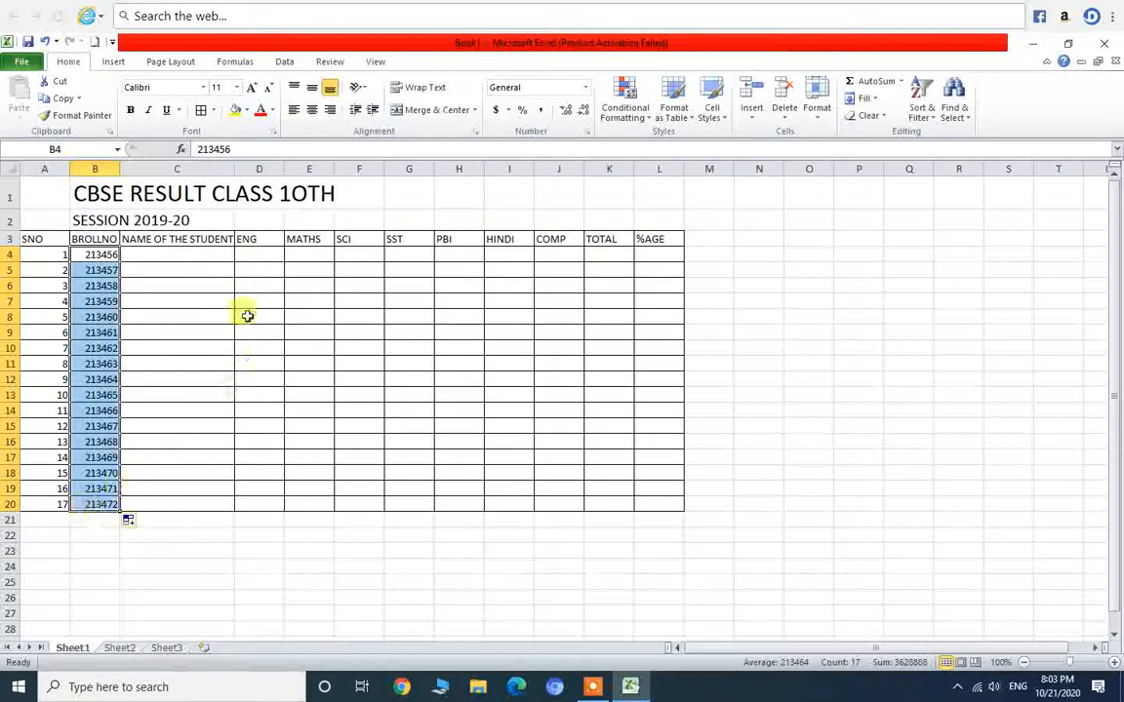
Enter the first three students' names in C4:C6
click(144, 256)
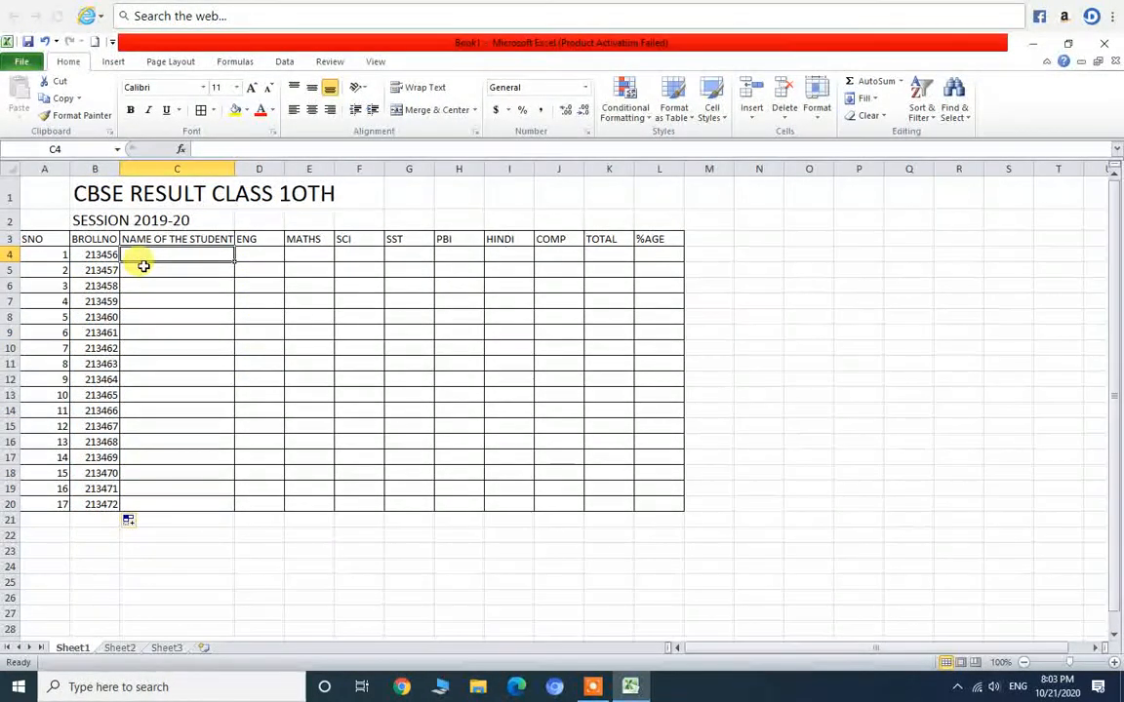
text(PRARTHNA)
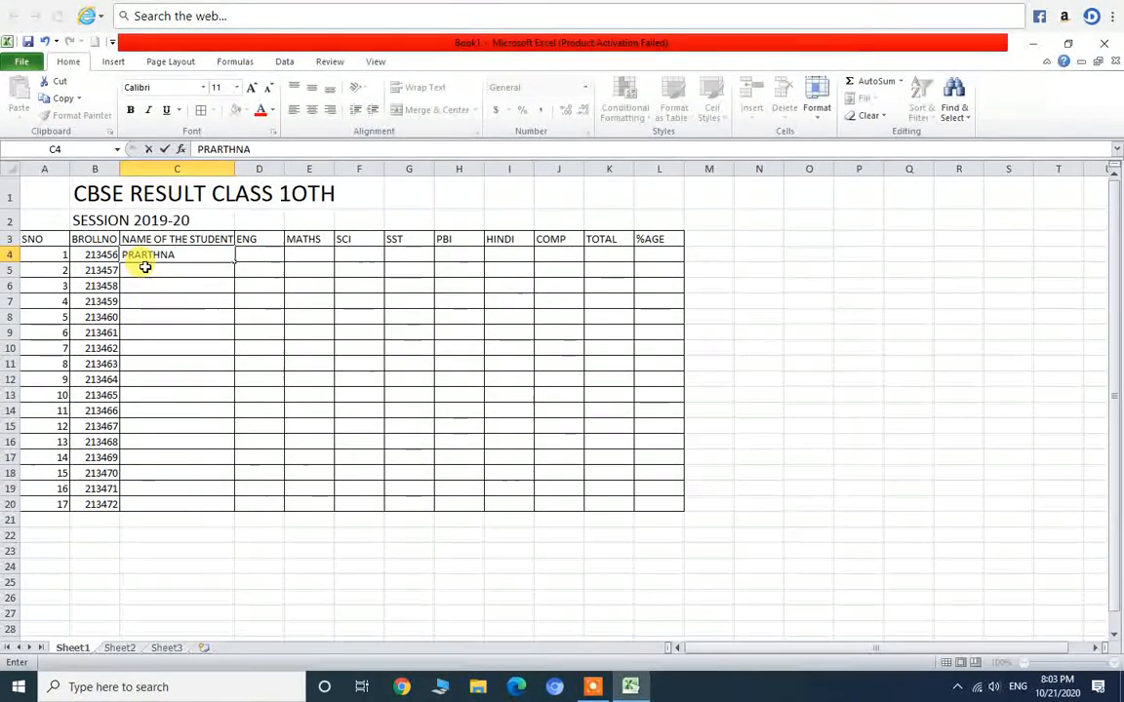
key(Return)
text(ANSHUL)
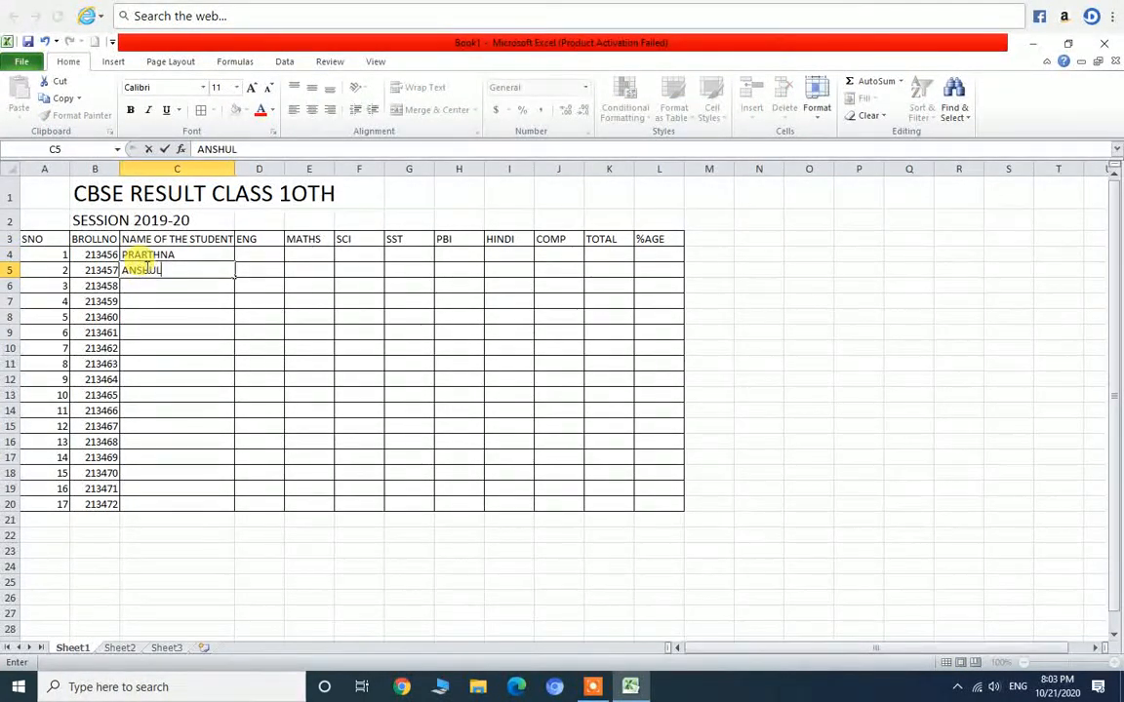
key(Return)
text(K)
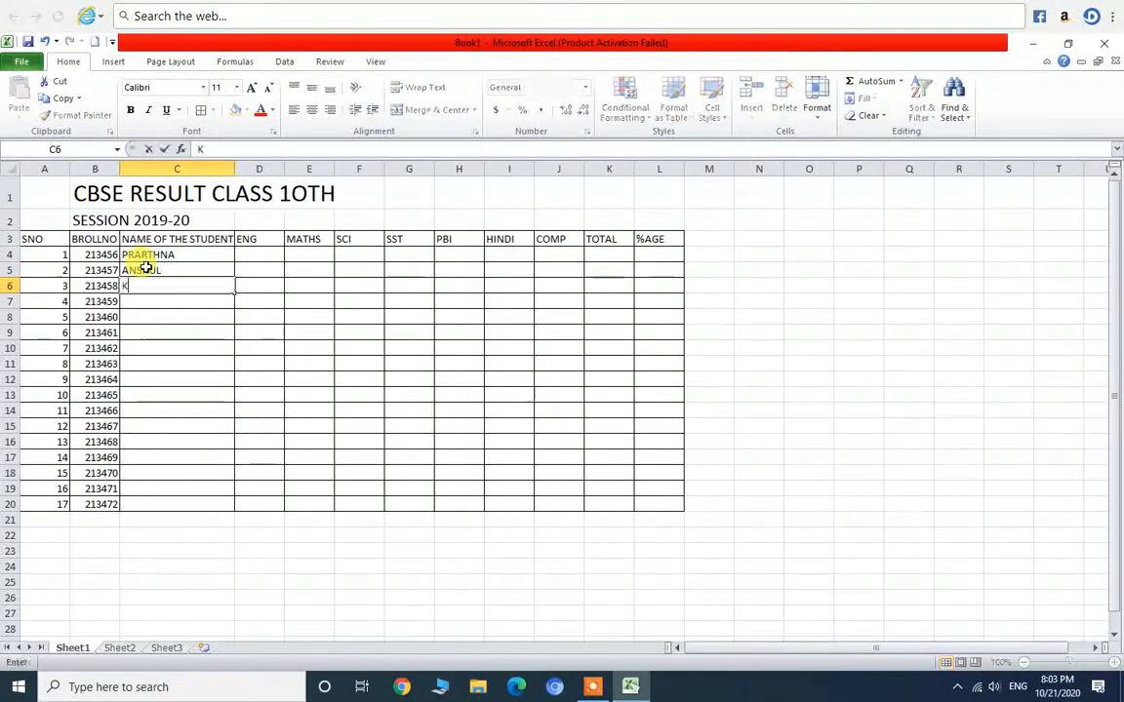
text(AVYA)
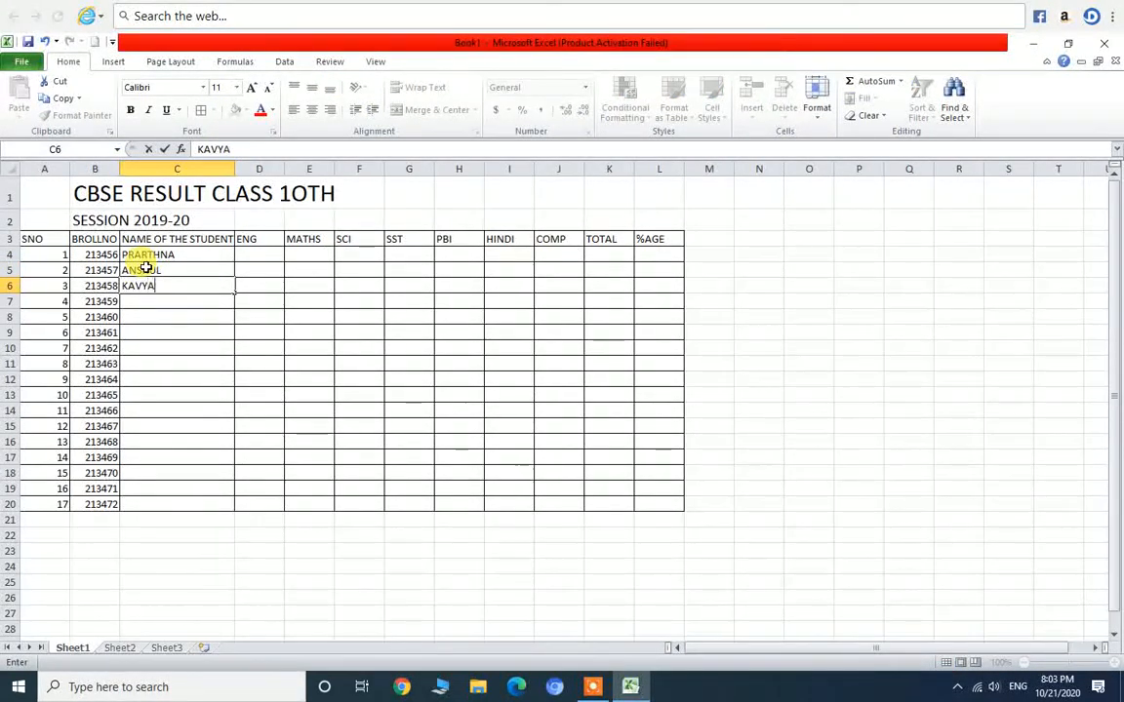
key(Return)
Enter the names of students 4 to 6 in C7:C9
text(PRA)
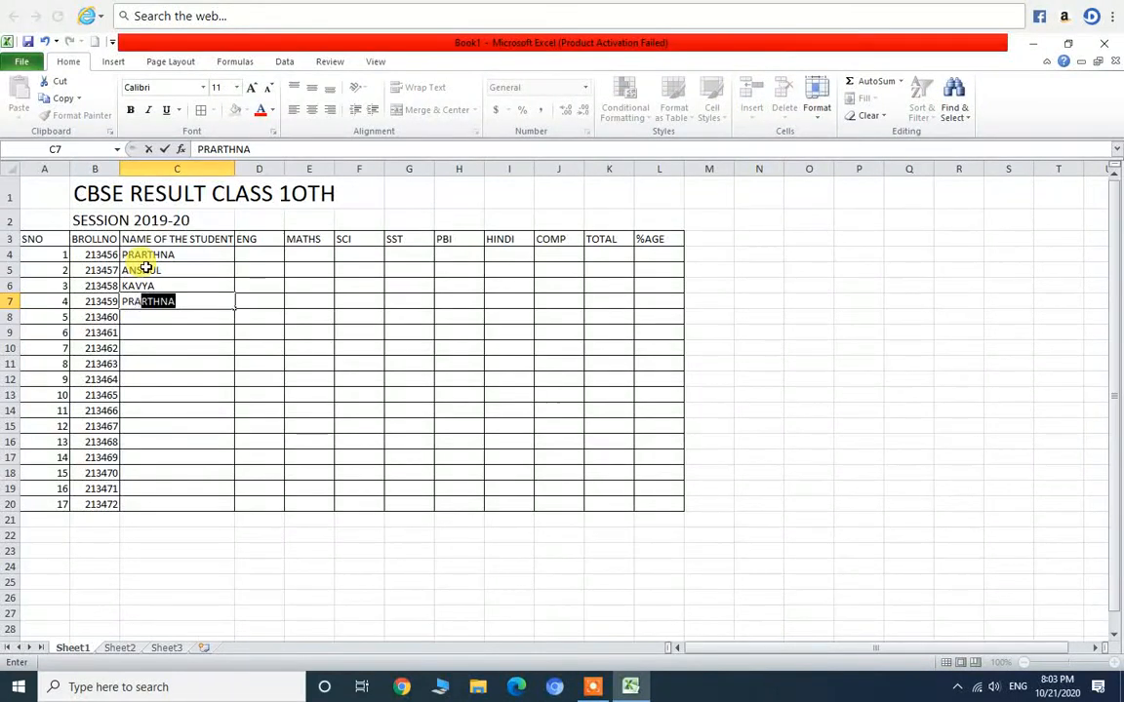
text(GHYA)
key(Return)
text(CHAVI)
key(Return)
text(S)
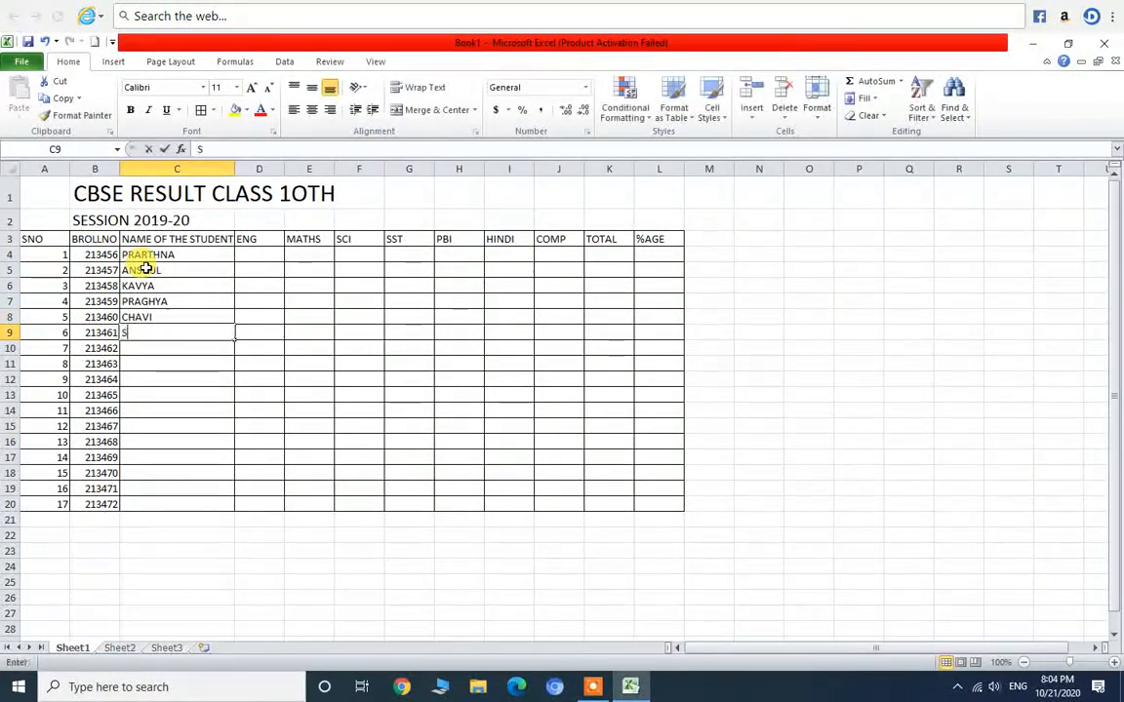
text(IMRAN)
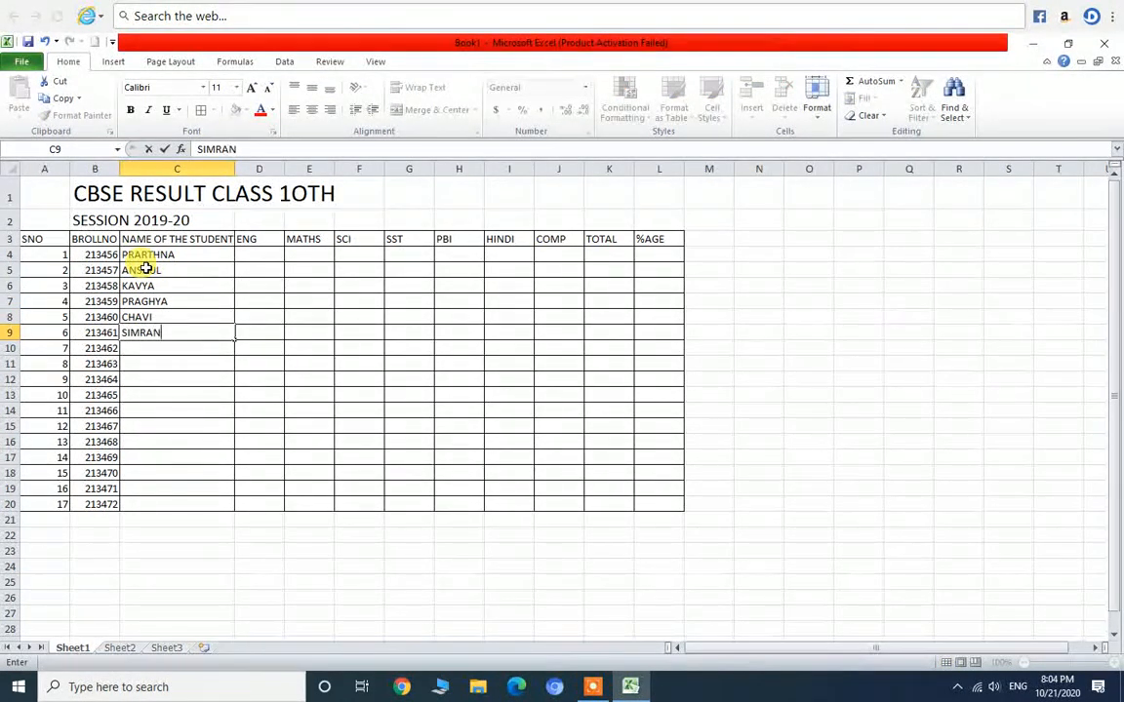
key(Return)
Enter the names of students 7 to 9 in C10:C12
text(RA)
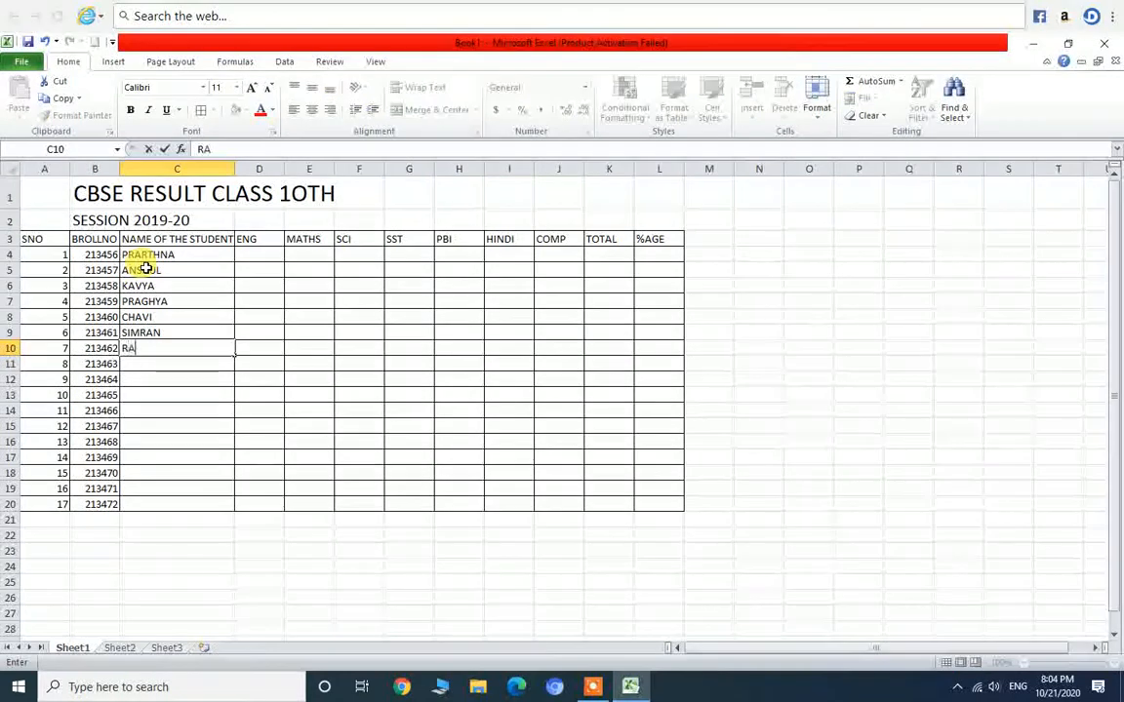
text(HUL)
key(Return)
text(MRDU)
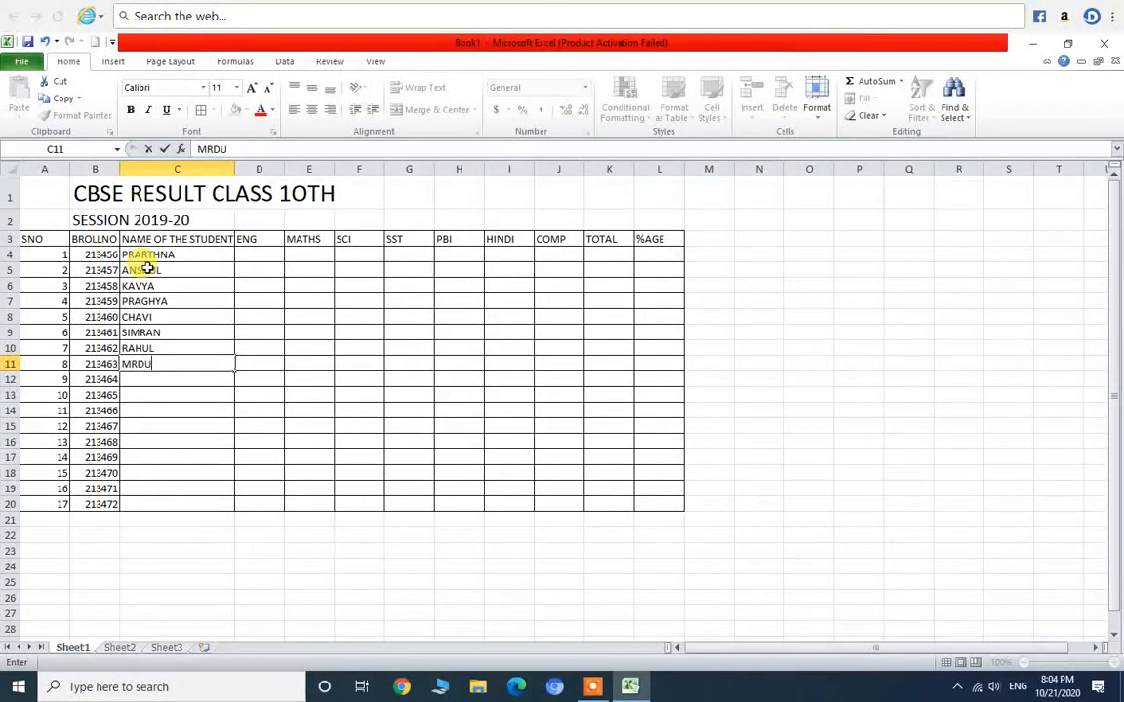
text(L)
key(Return)
text(AGRIM)
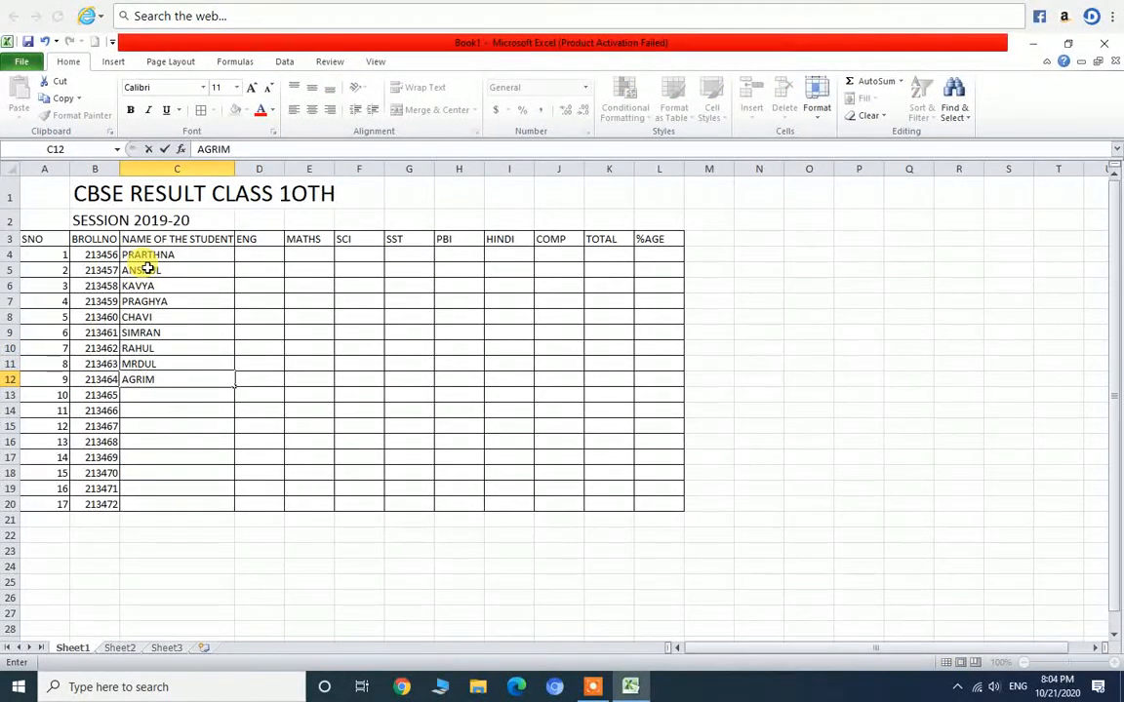
key(Return)
Enter the names of students 10 to 12 in C13:C15
text(ABHI)
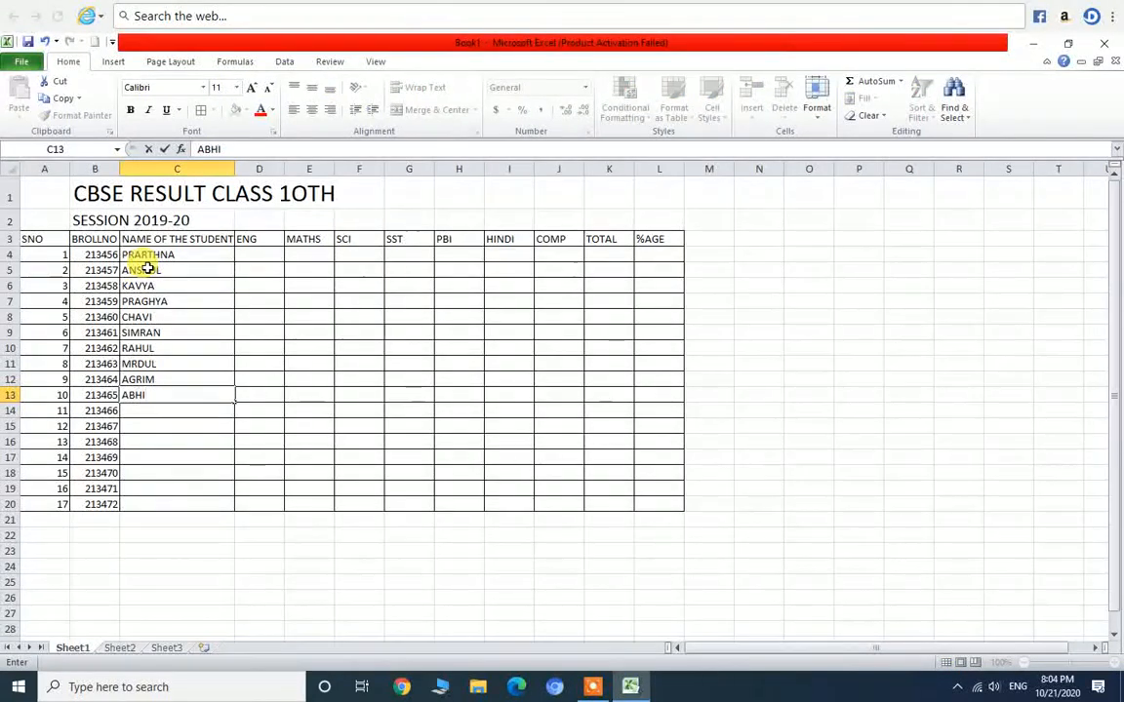
key(Return)
text(SONI)
key(Return)
text(JASKA)
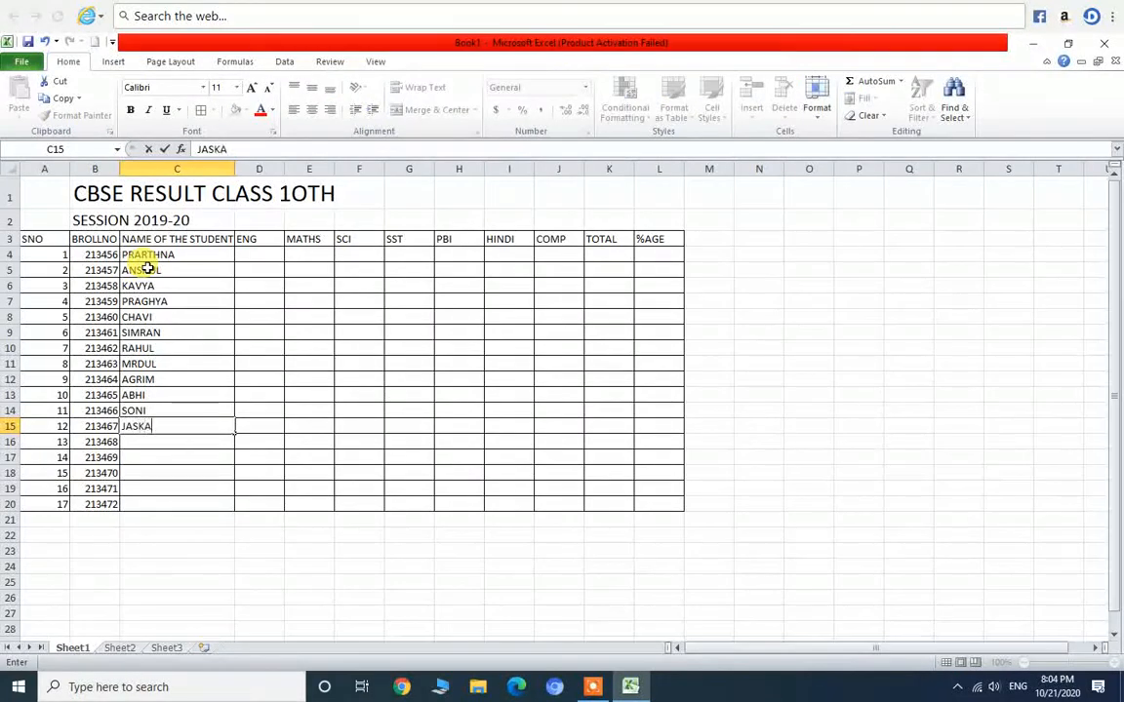
text(RAN)
key(Return)
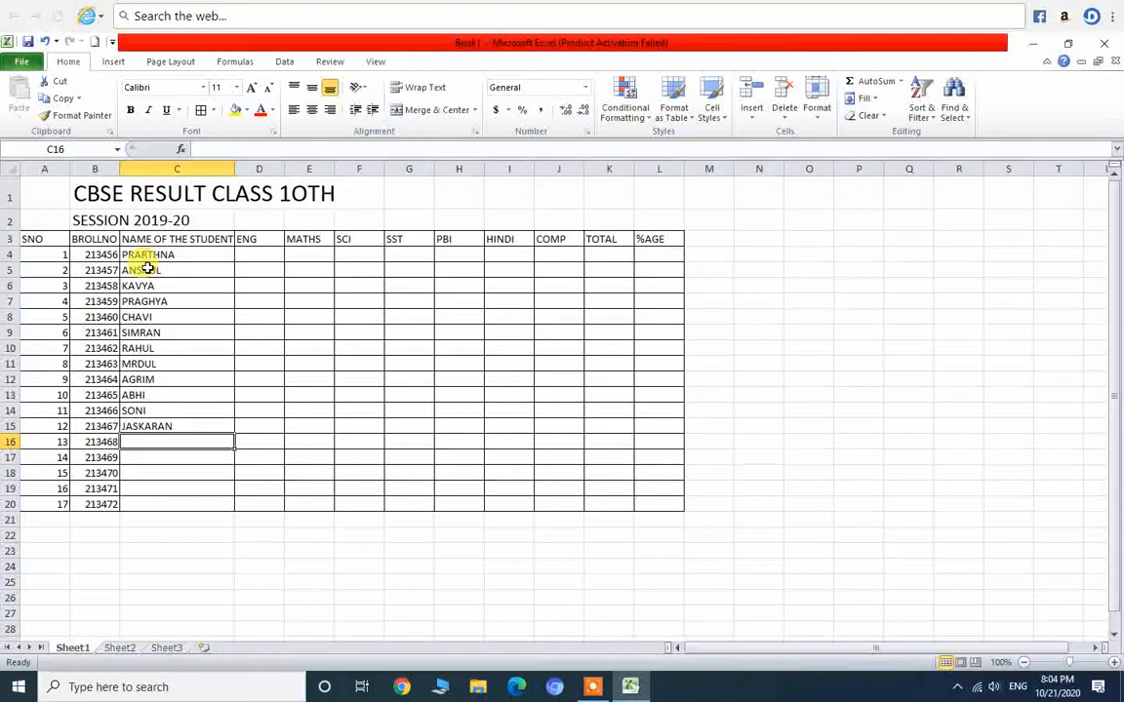
Enter the names of the last five students, numbers 13 to 17, in C16:C20
text(RITIK)
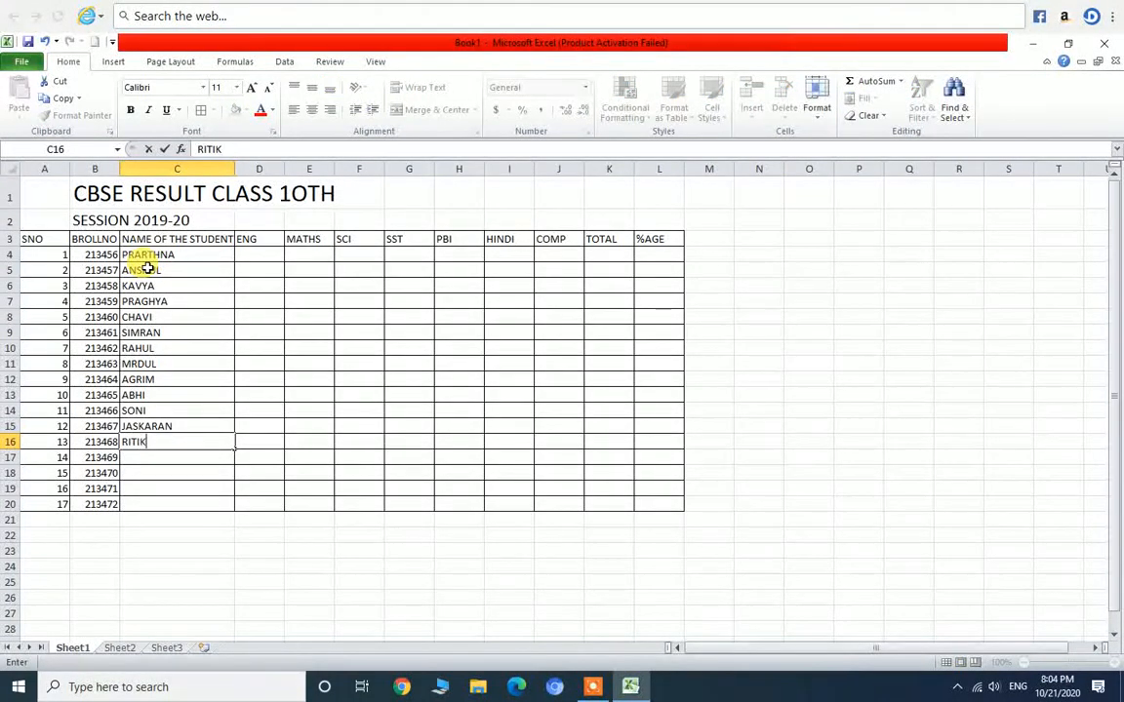
key(Return)
text(SHWETA)
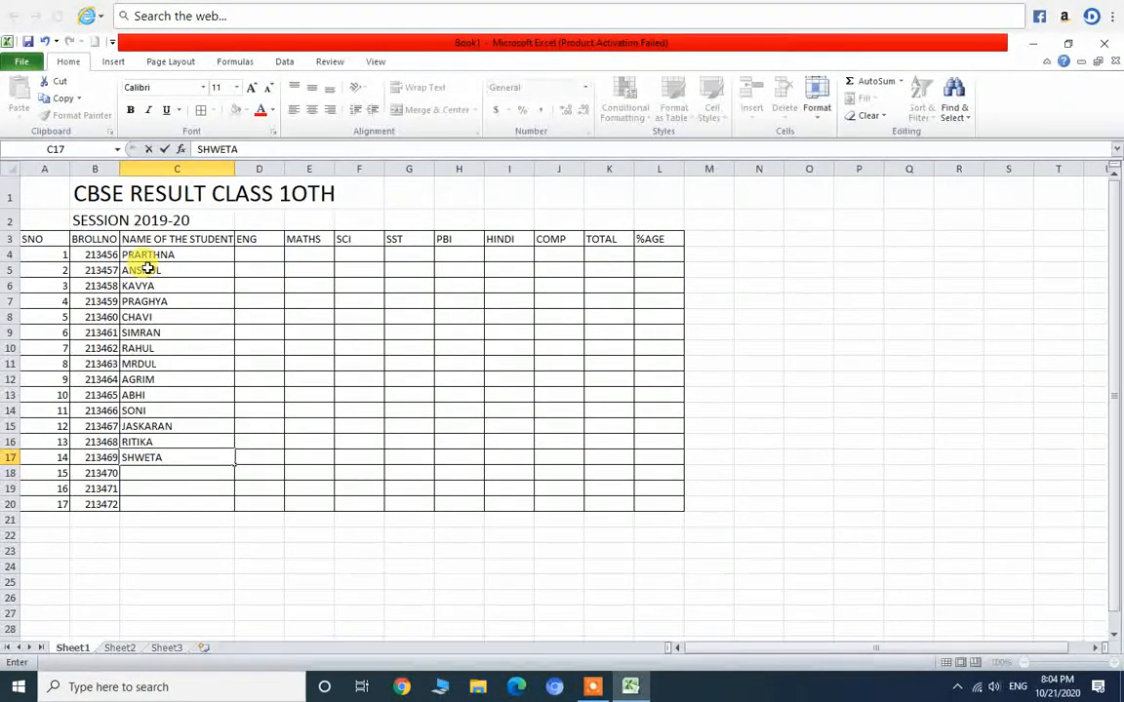
key(Return)
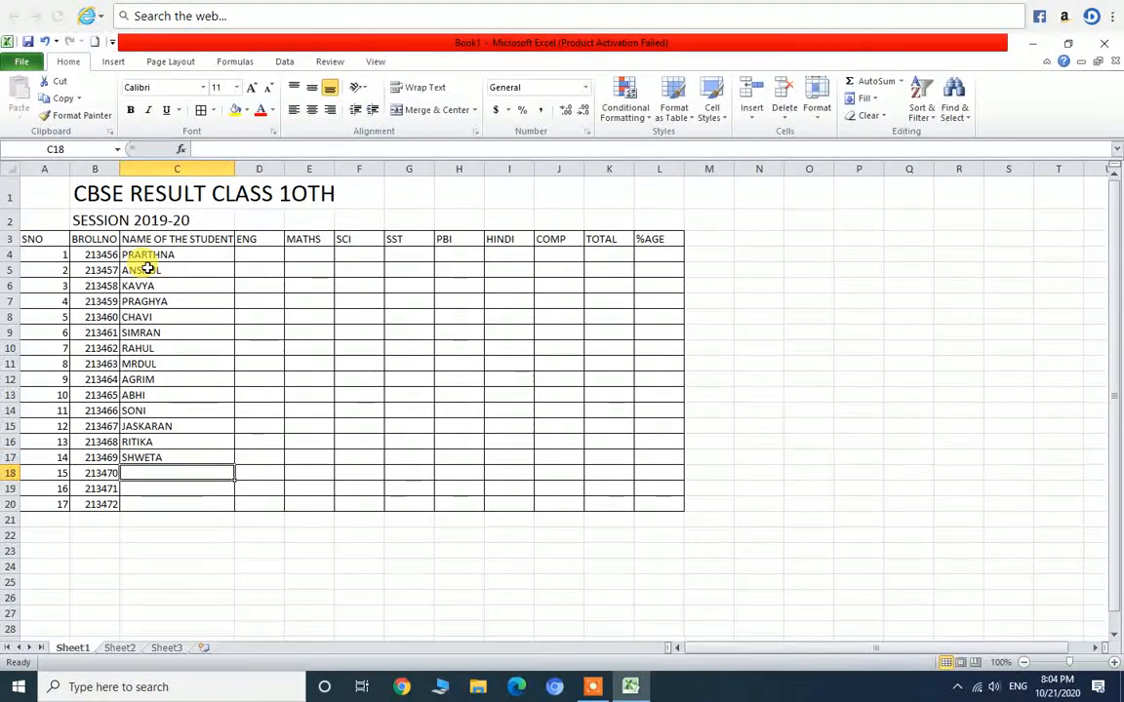
text(GURJEET)
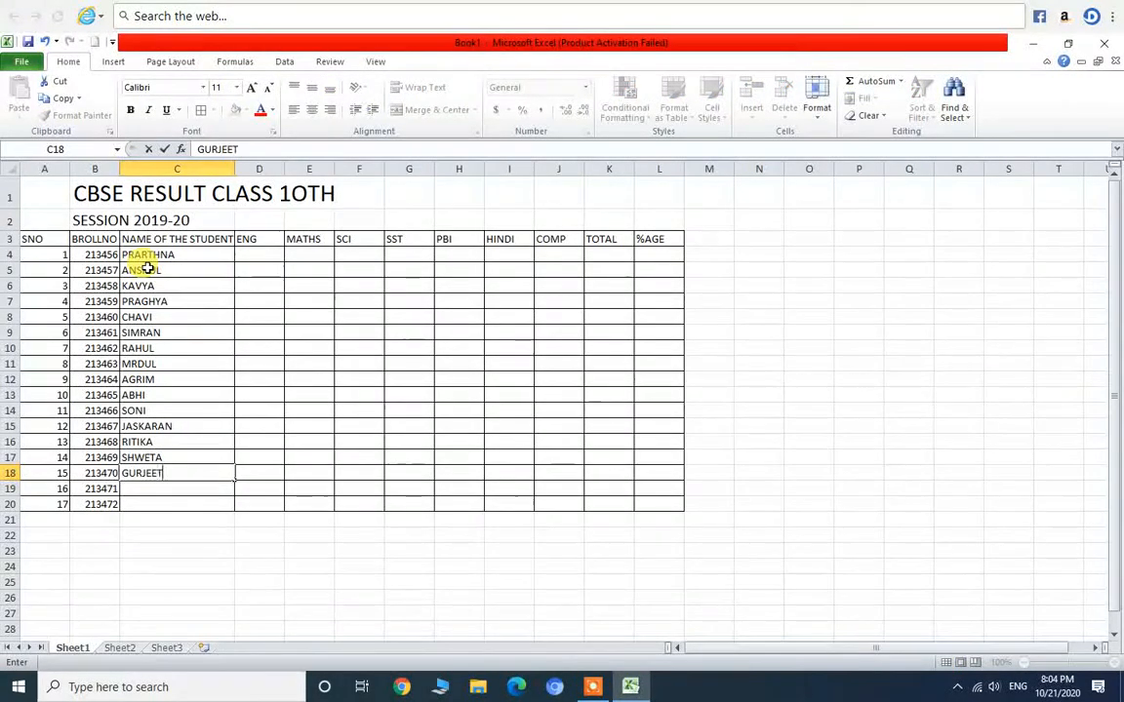
key(Return)
text(SEHAJ)
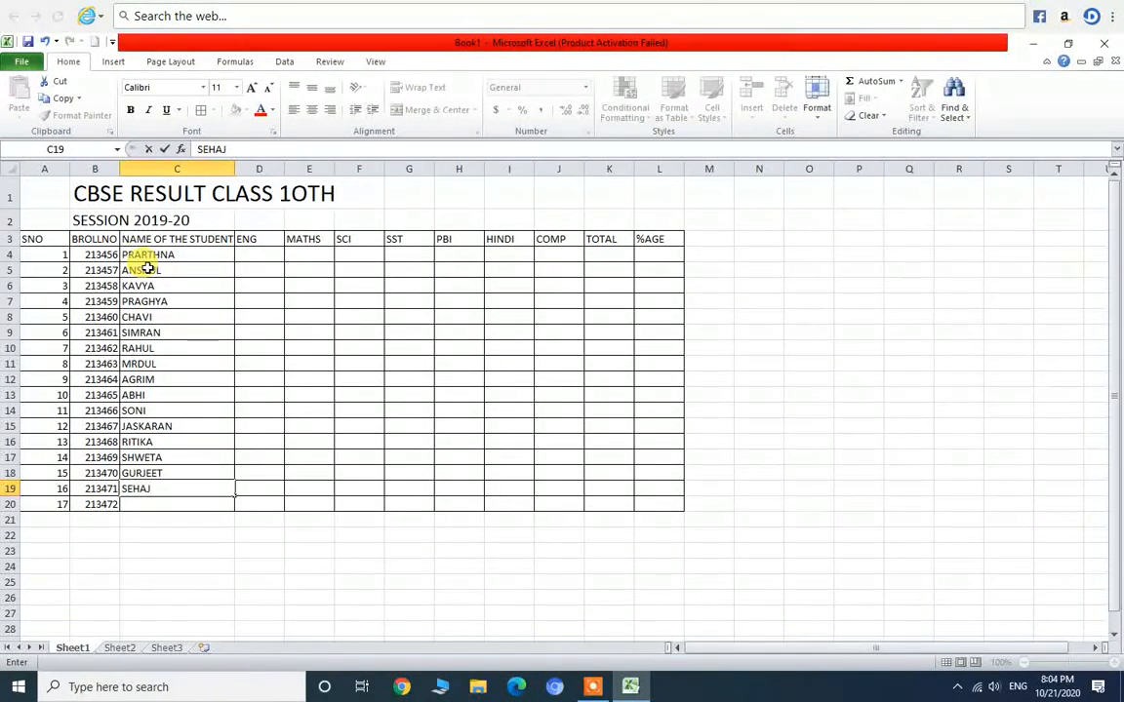
key(Return)
text(AMRITA)
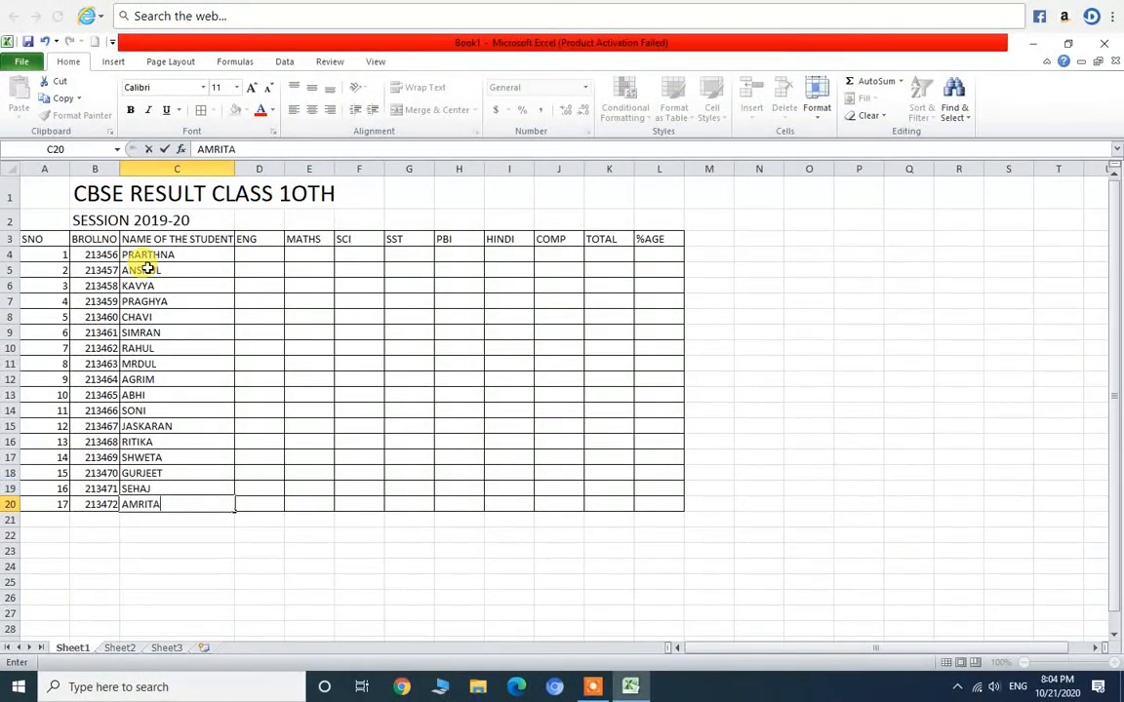
Enter the first student's marks in row 4: ENG 89, MATHS 90 and SCI 85
click(253, 253)
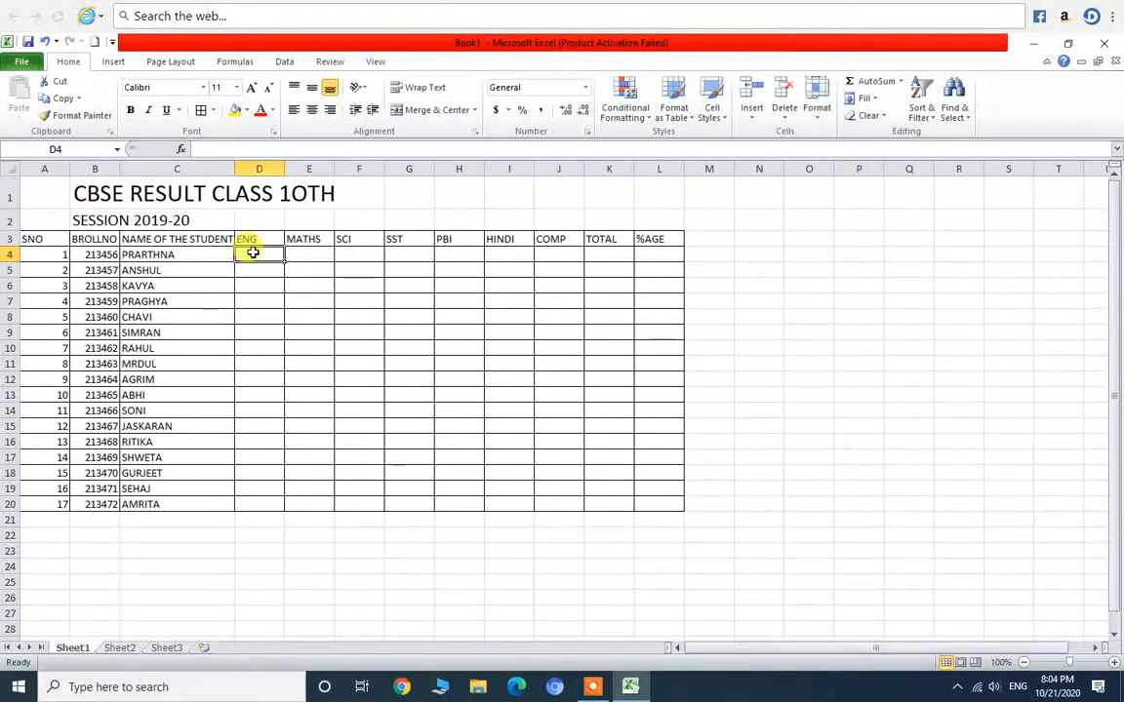
text(89)
key(Tab)
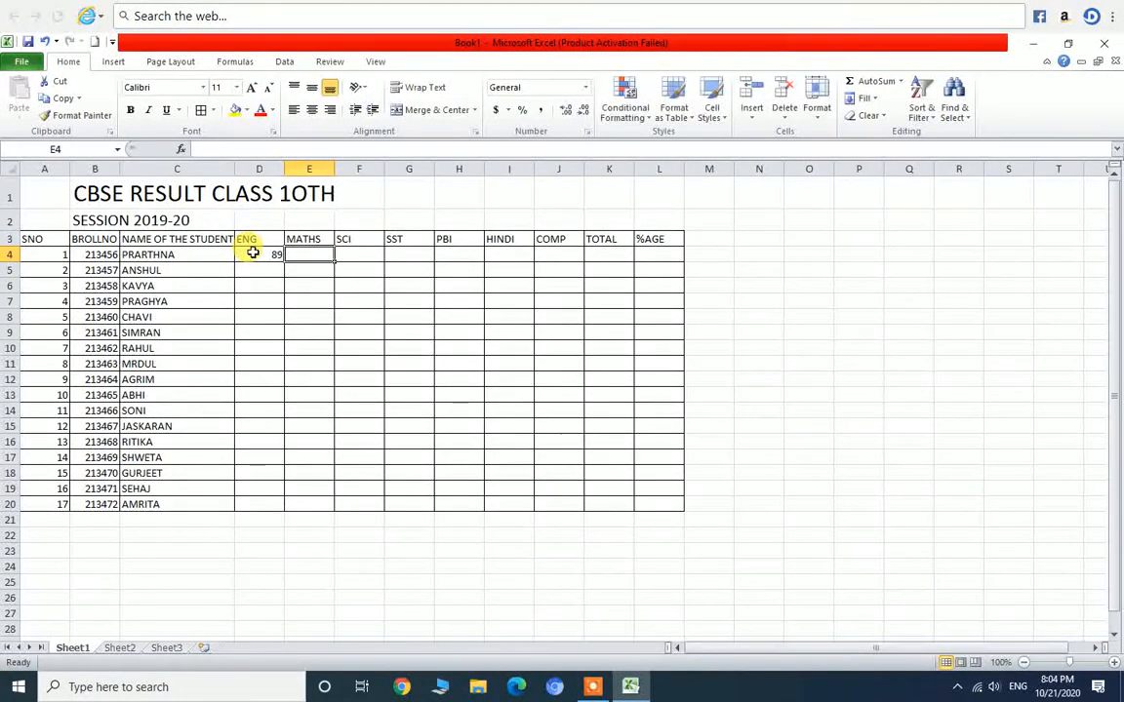
text(90)
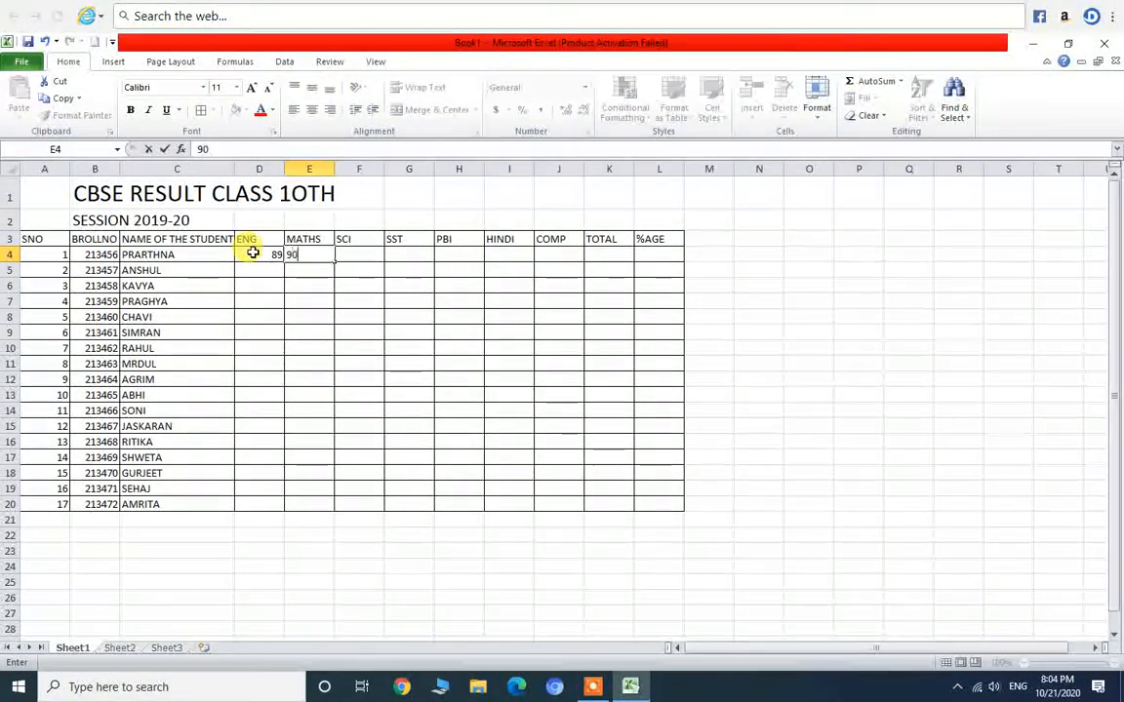
key(Tab)
text(85)
key(Tab)
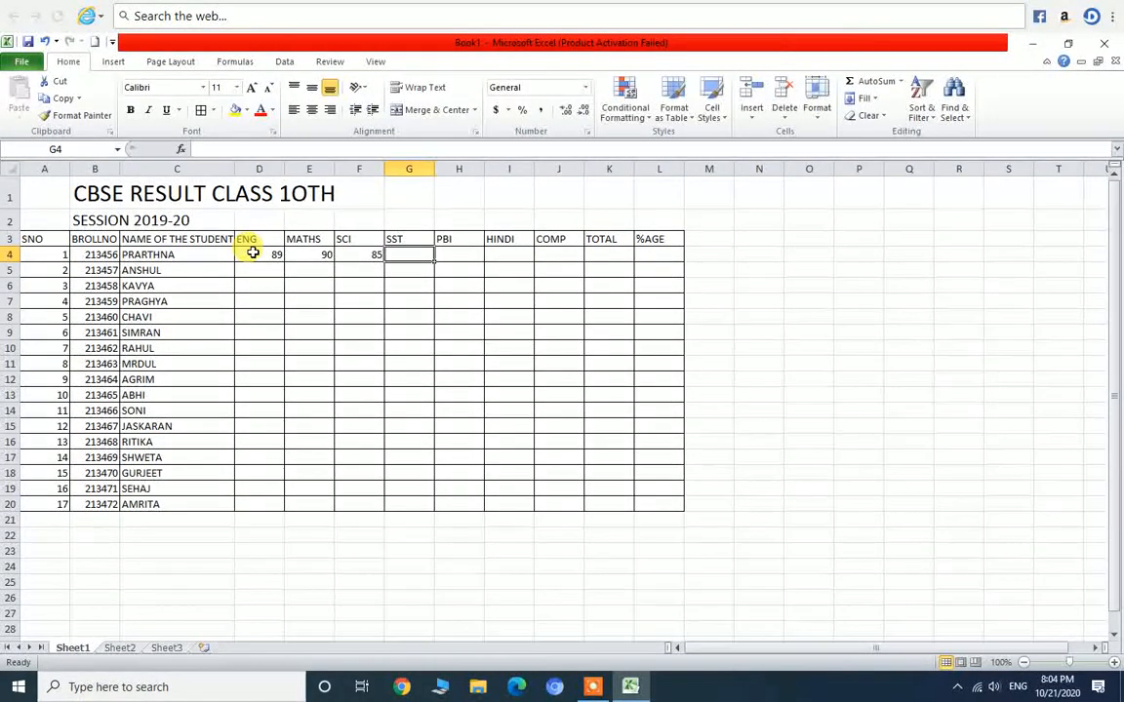
Enter the first student's remaining marks in row 4: SST 82, PBI 52, HINDI 0 and COMP 100
text(82)
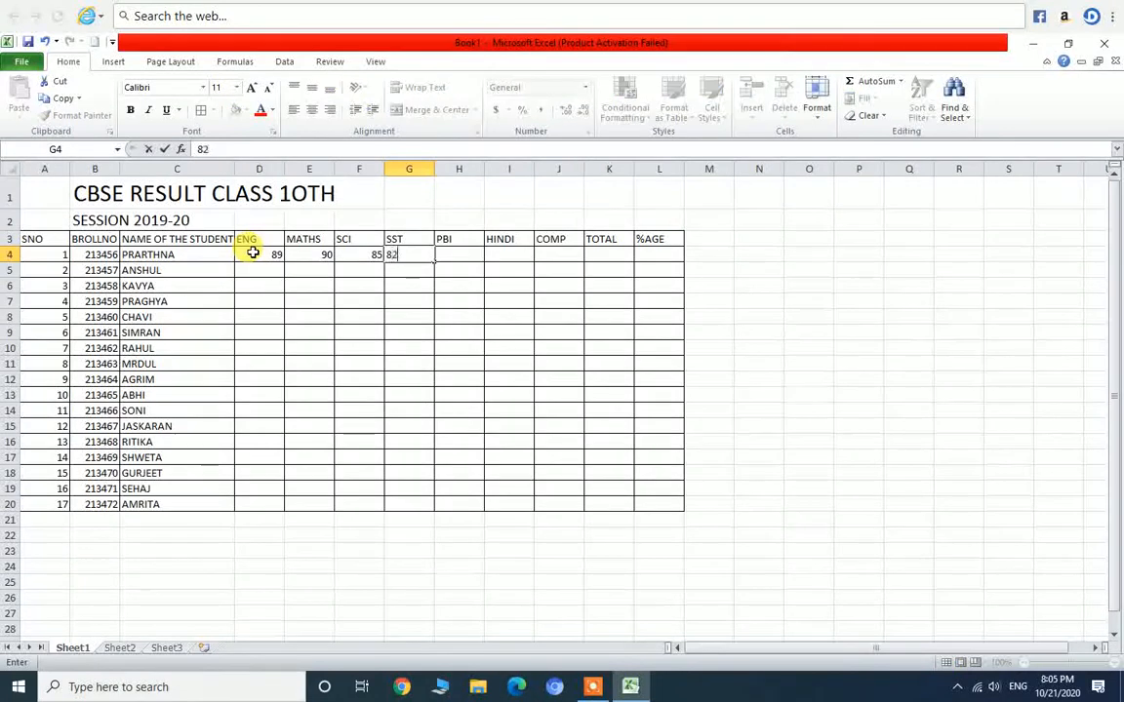
key(Tab)
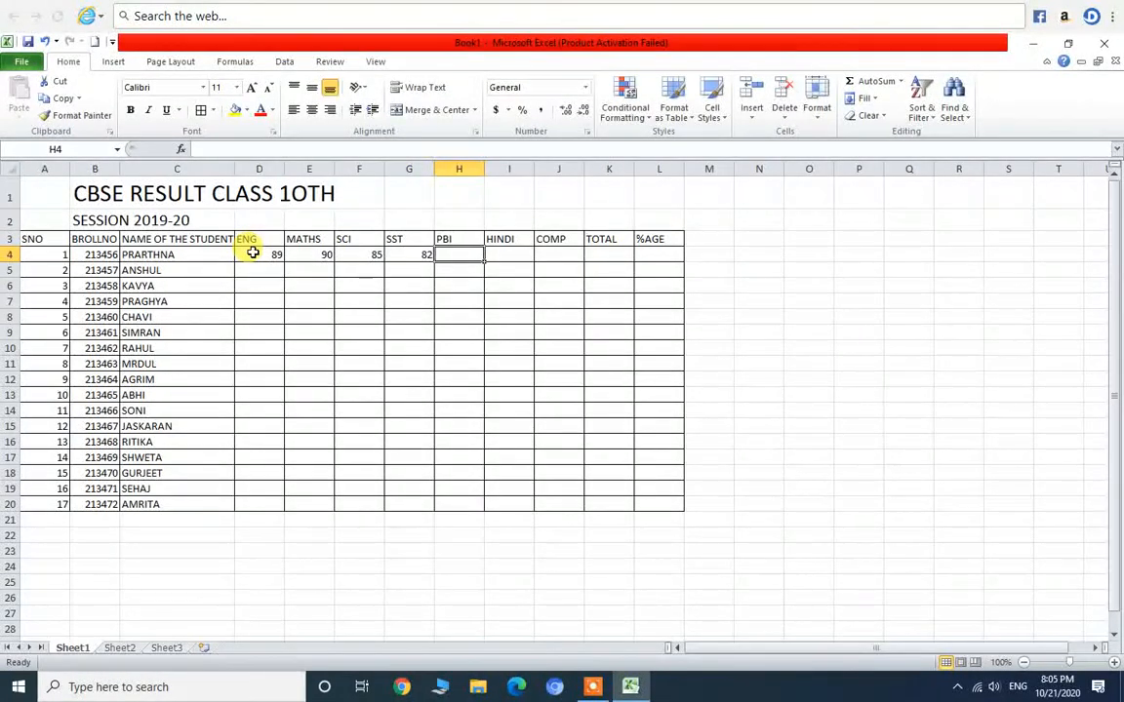
text(52)
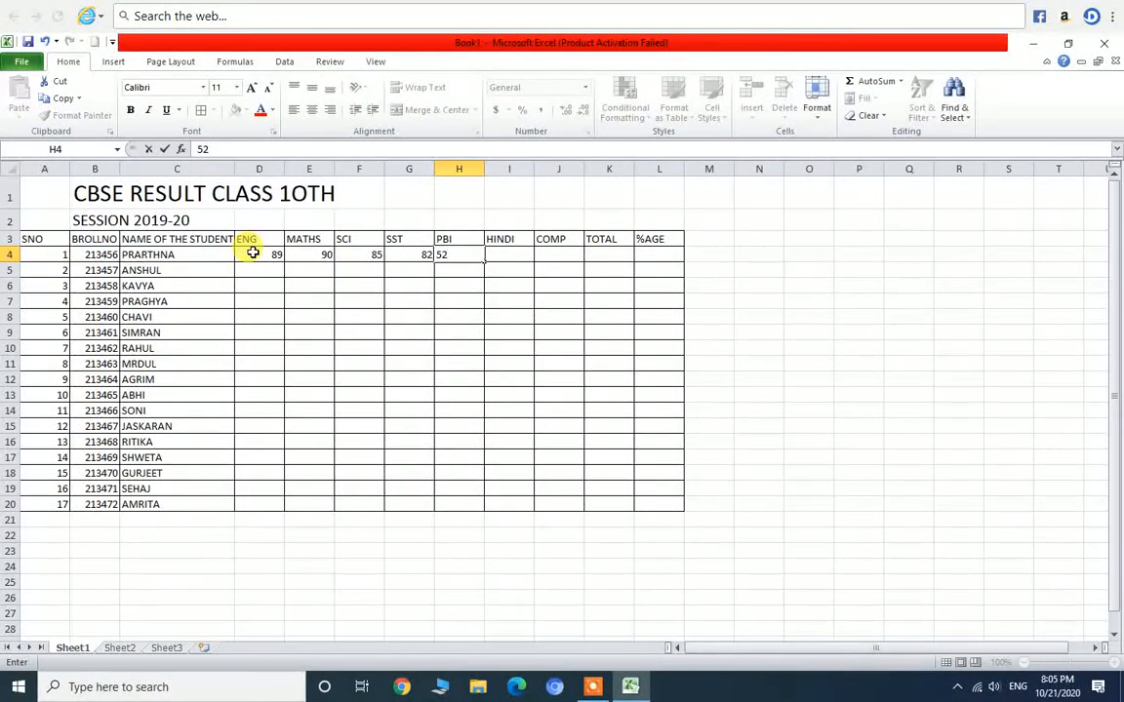
key(Tab)
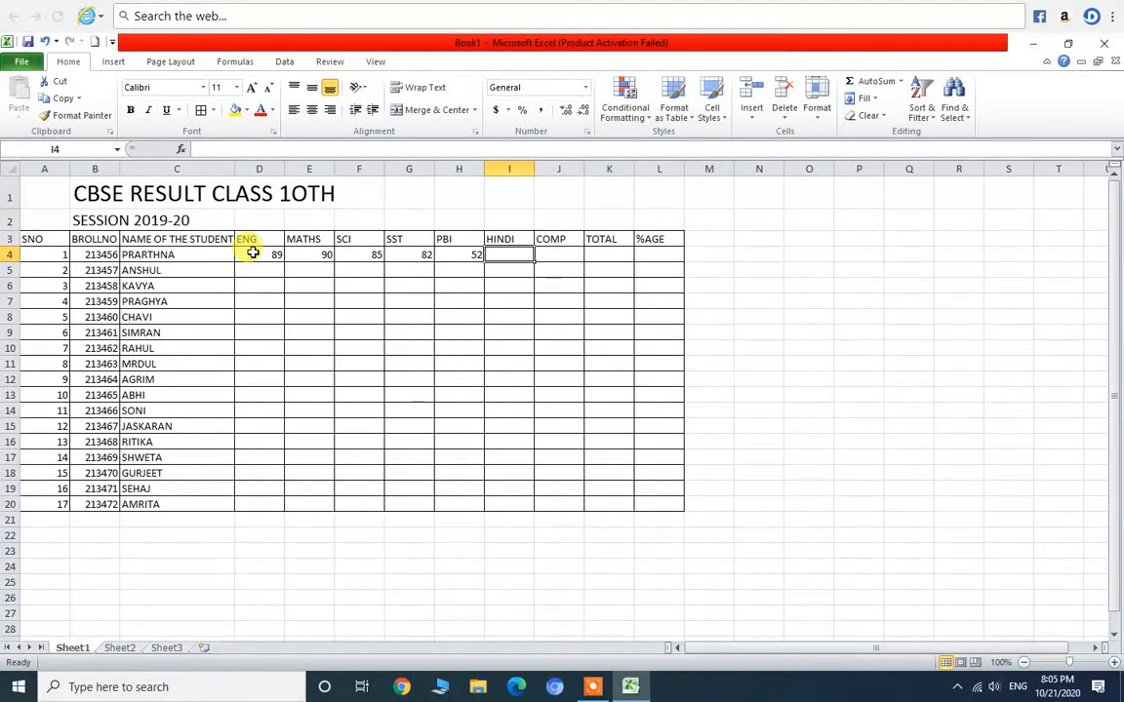
text(0)
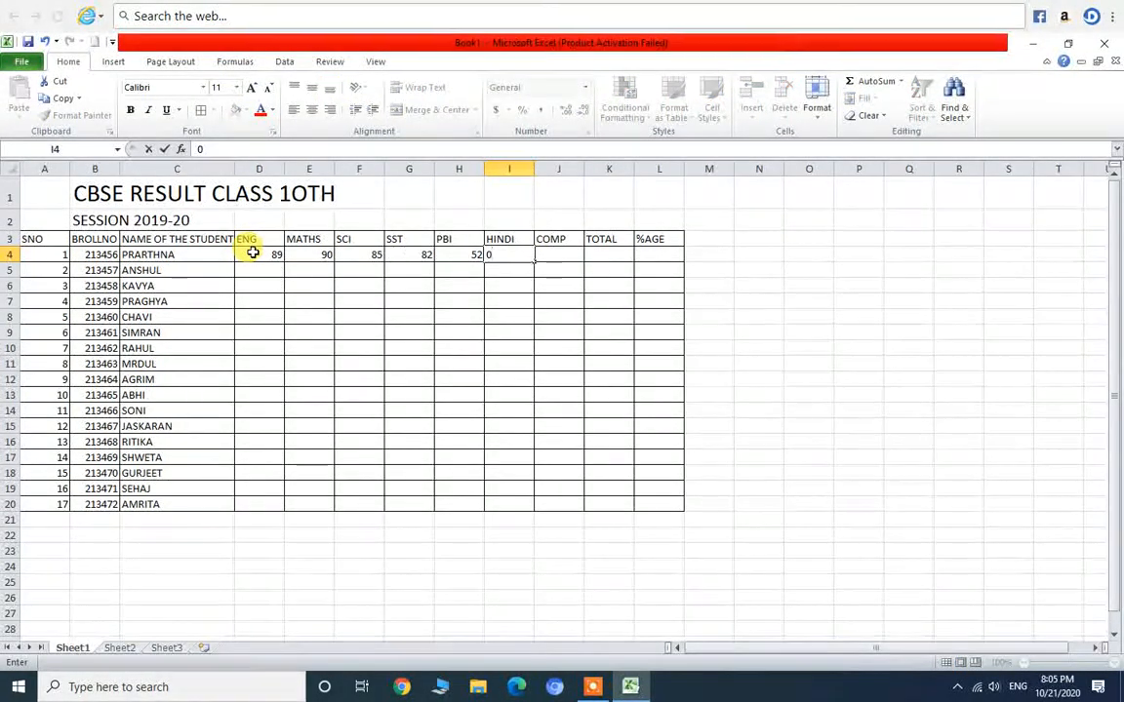
key(Tab)
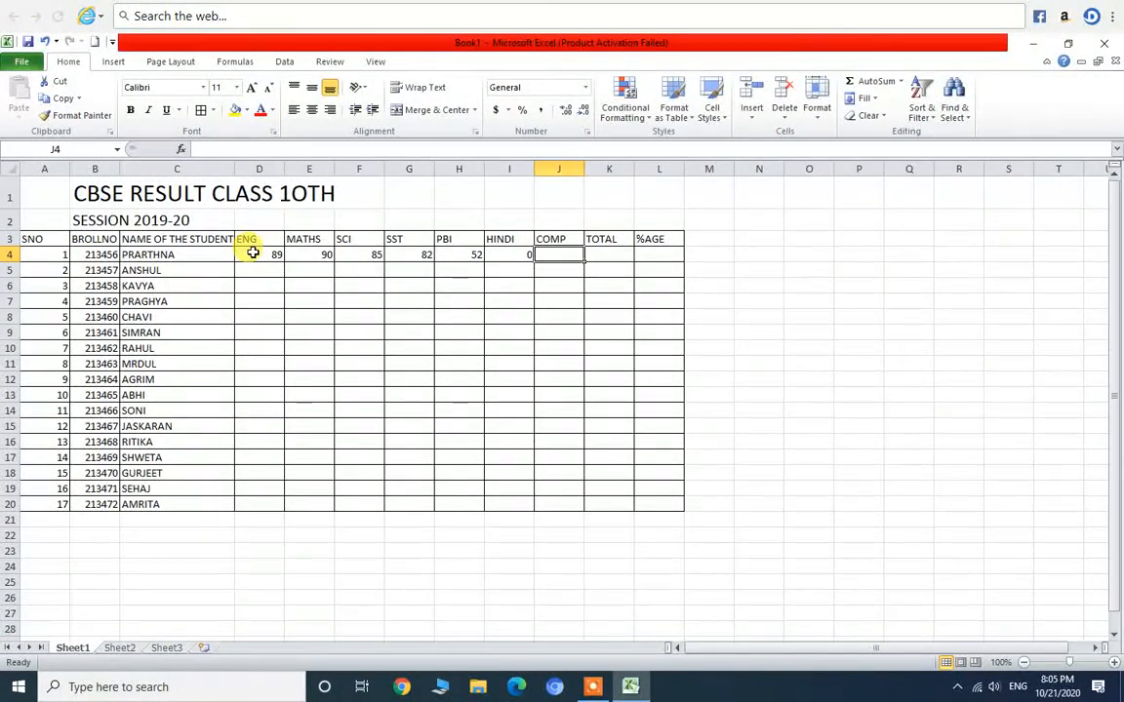
text(100)
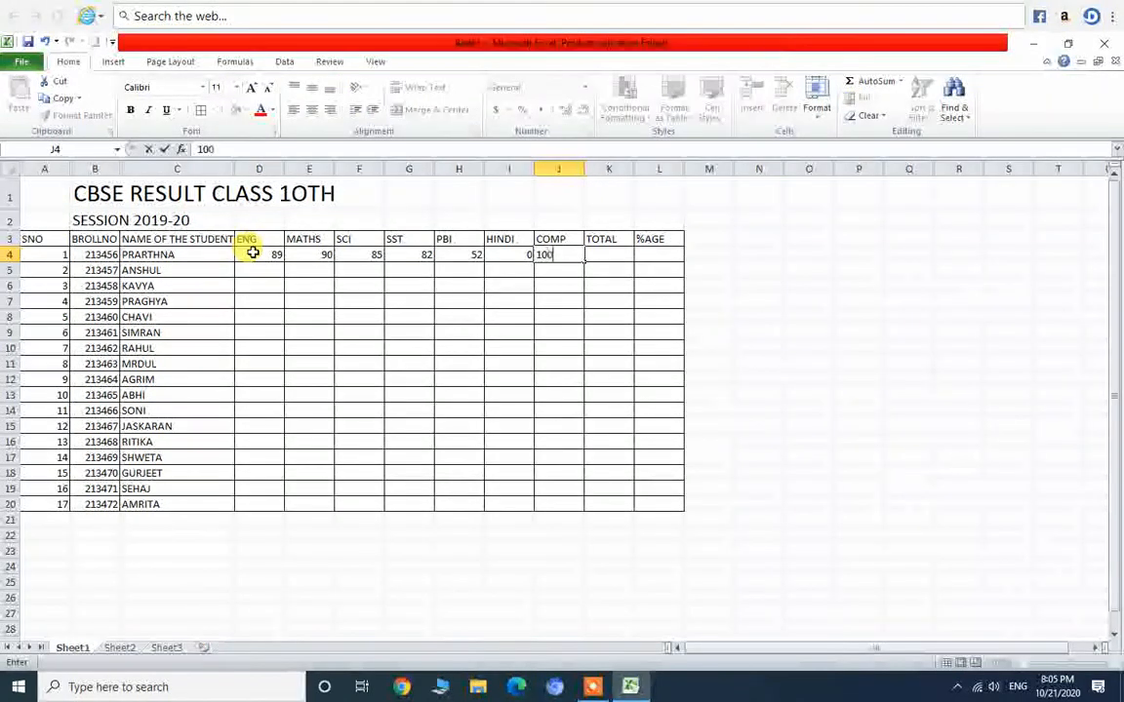
click(603, 254)
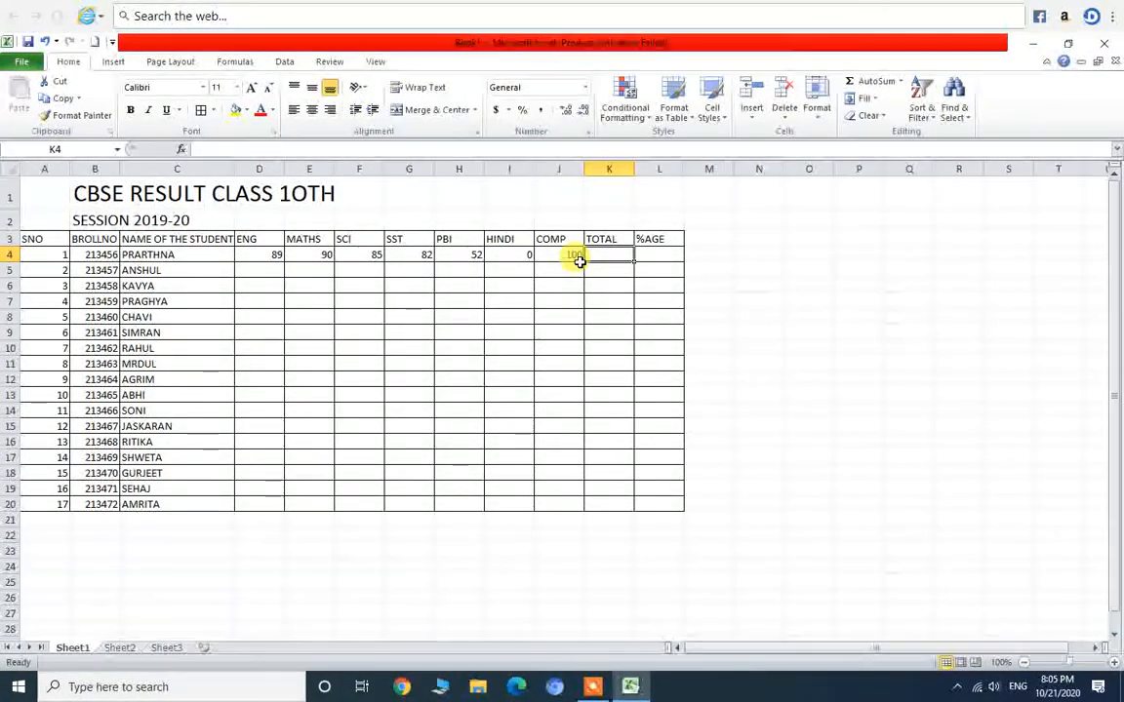
text(=)
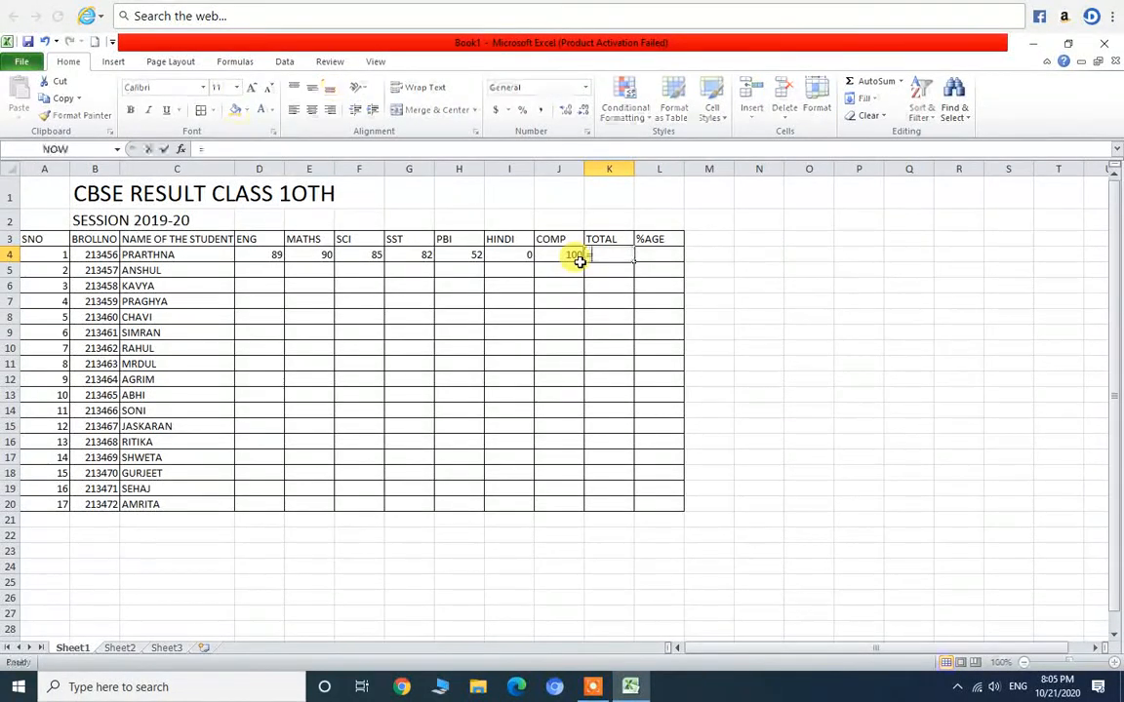
click(249, 252)
text(+D)
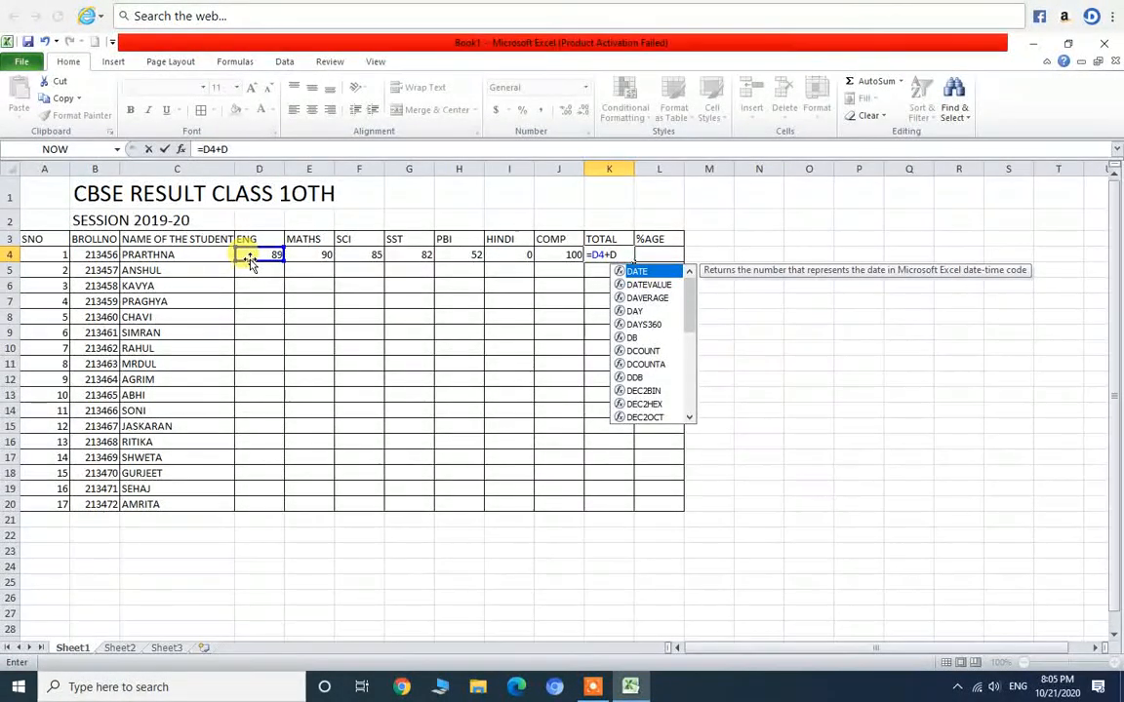
key(BackSpace)
text(E4)
key(Up)
key(Up)
key(Up)
text(=)
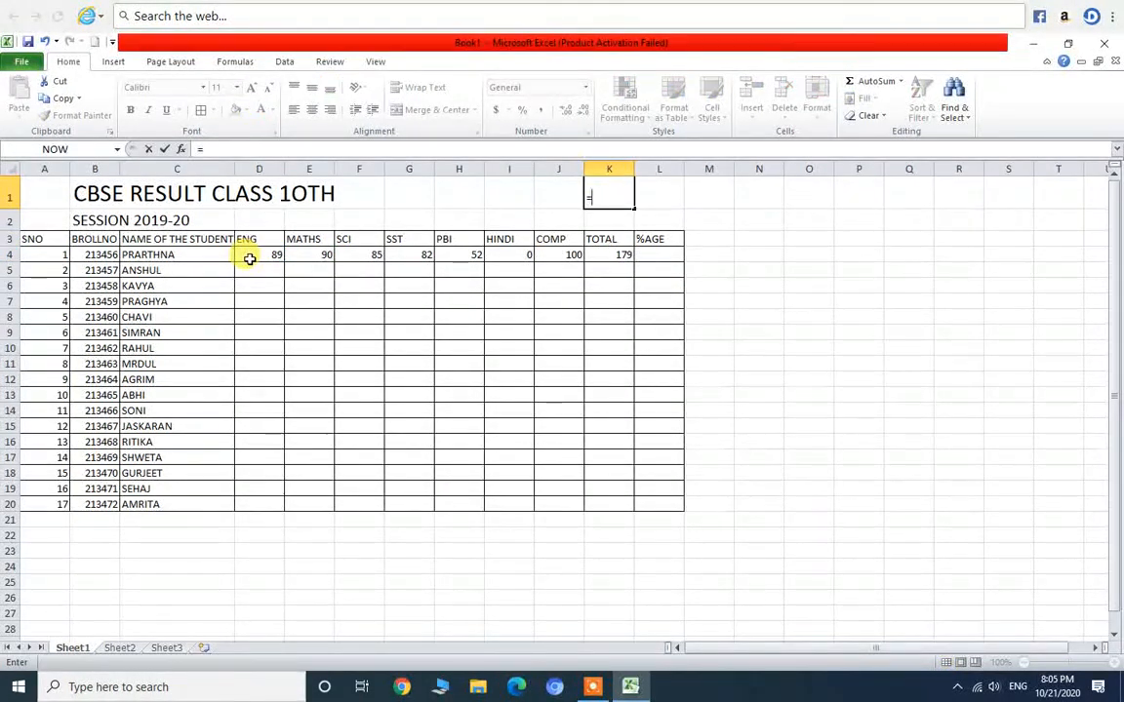
text(F4)
key(ctrl+Return)
text(=G)
key(Escape)
text(=)
click(629, 256)
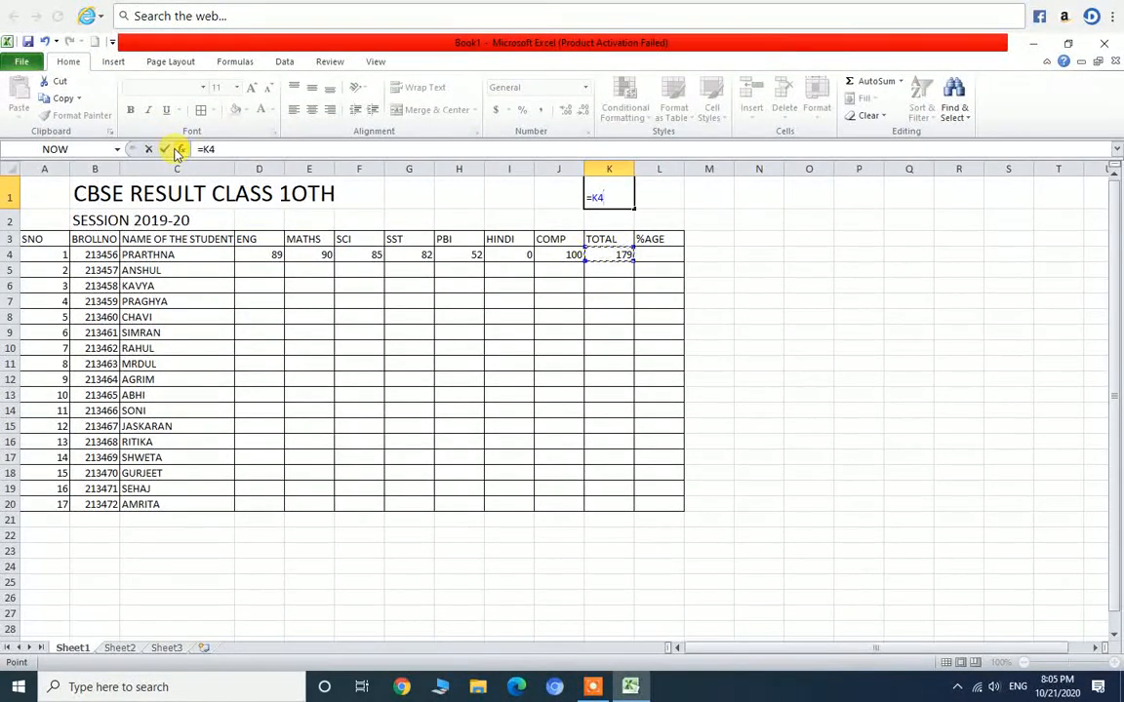
key(BackSpace)
key(BackSpace)
key(BackSpace)
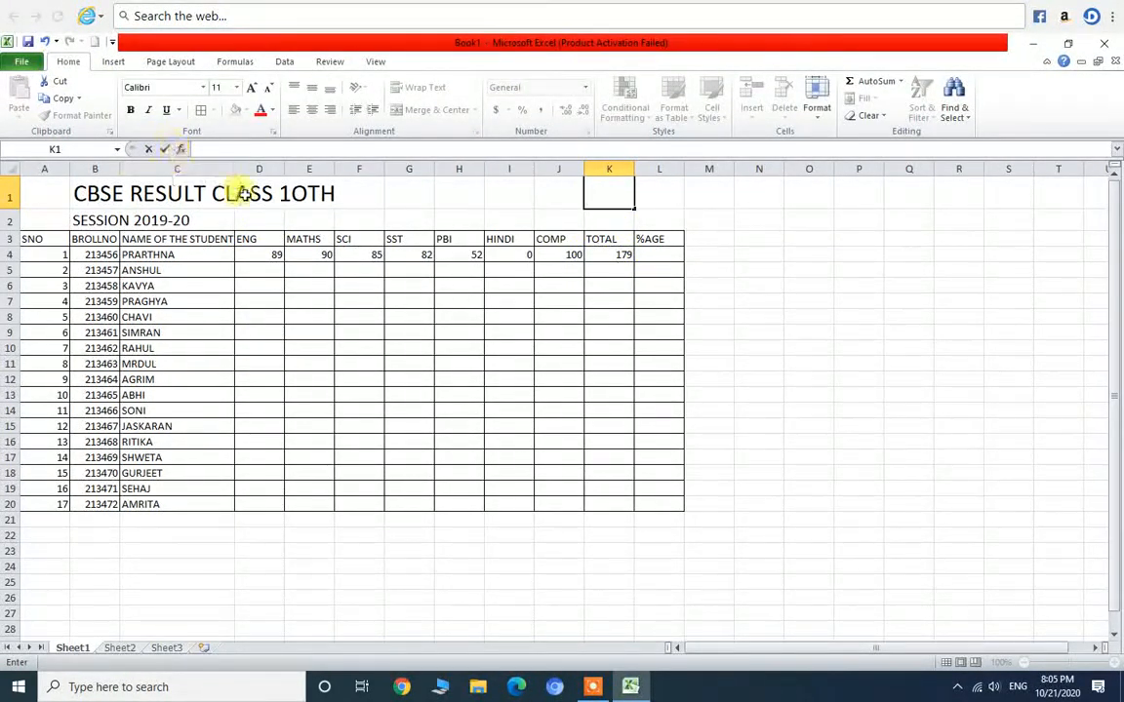
Total the first student's seven subject marks in K4 with the formula =D4+E4+F4+G4+H4+I4+J4
click(613, 254)
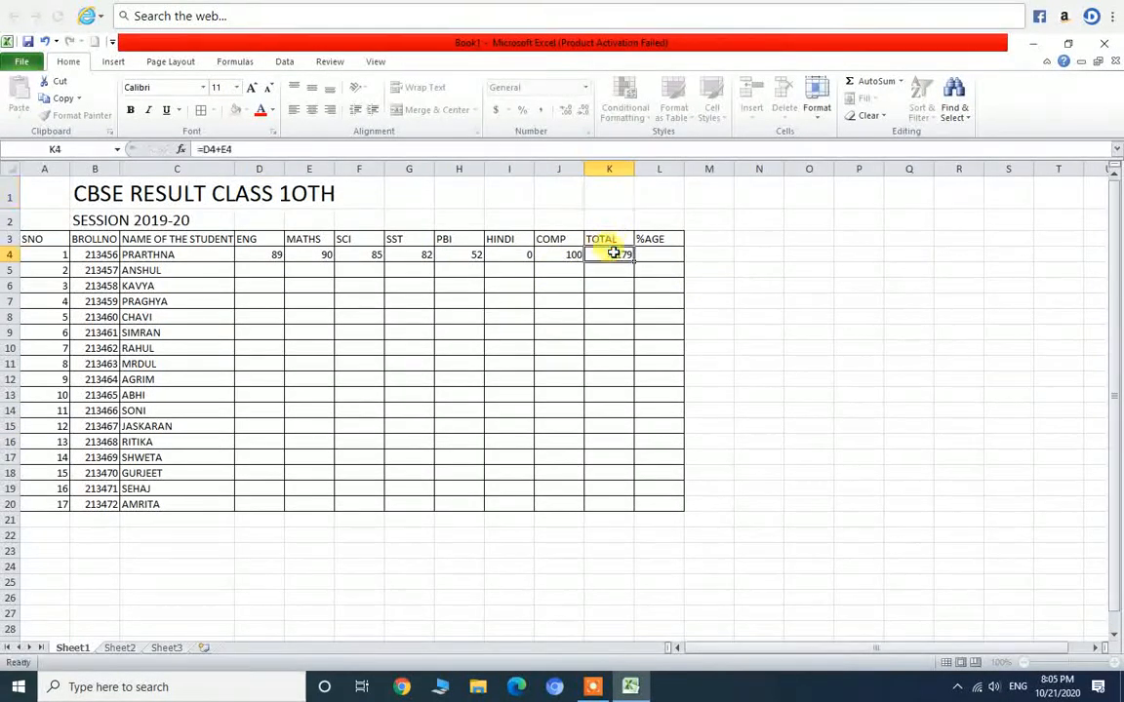
text(=)
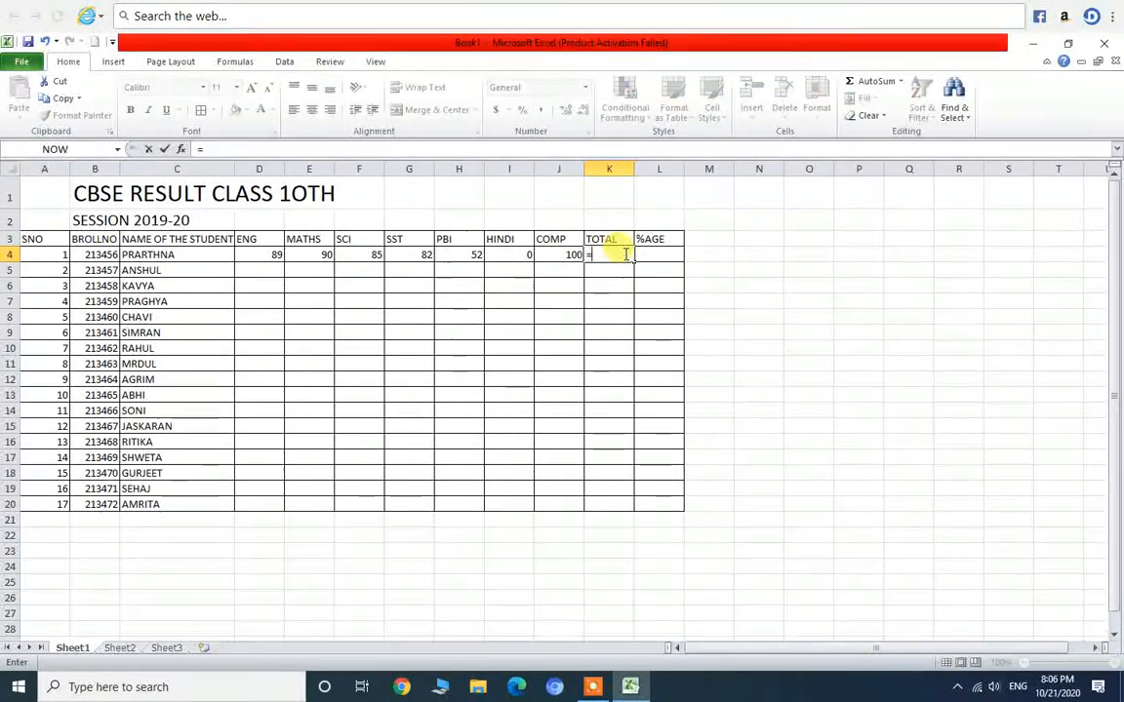
click(267, 255)
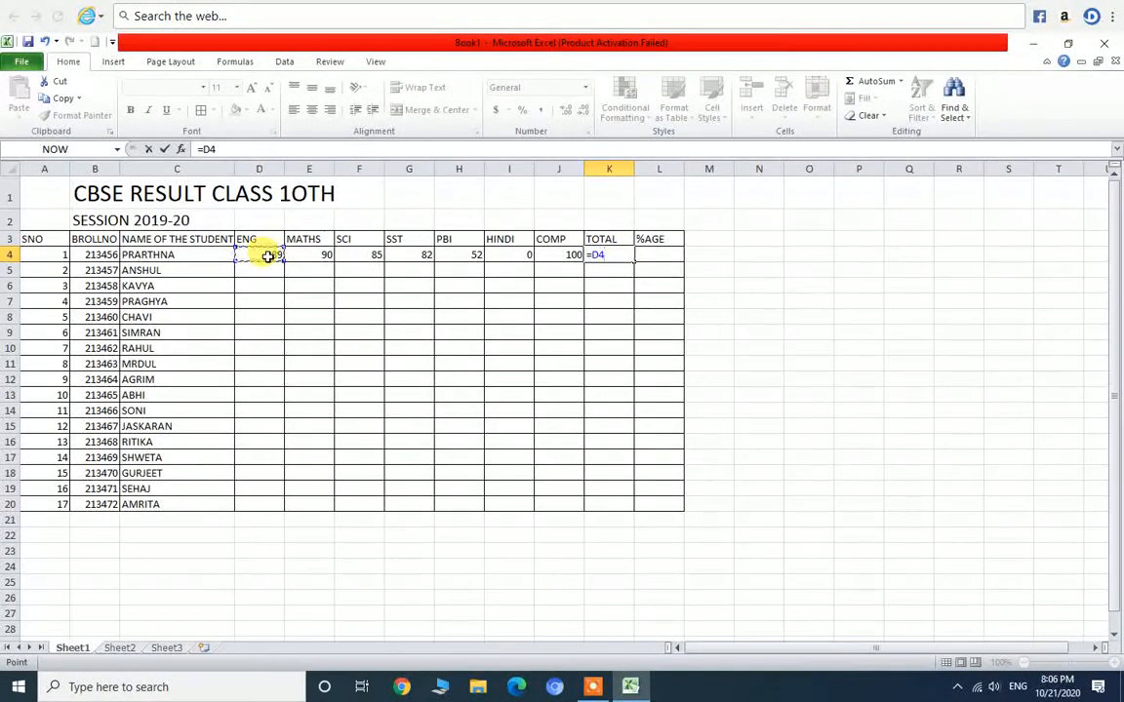
text(+)
click(303, 255)
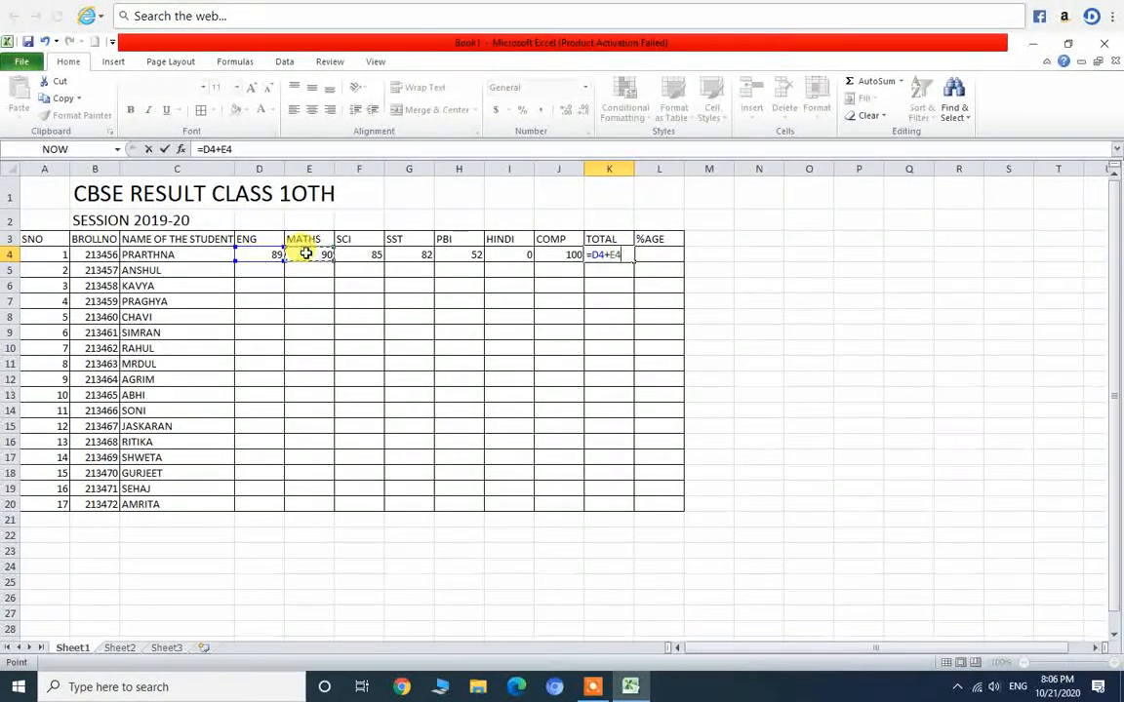
text(+)
click(349, 257)
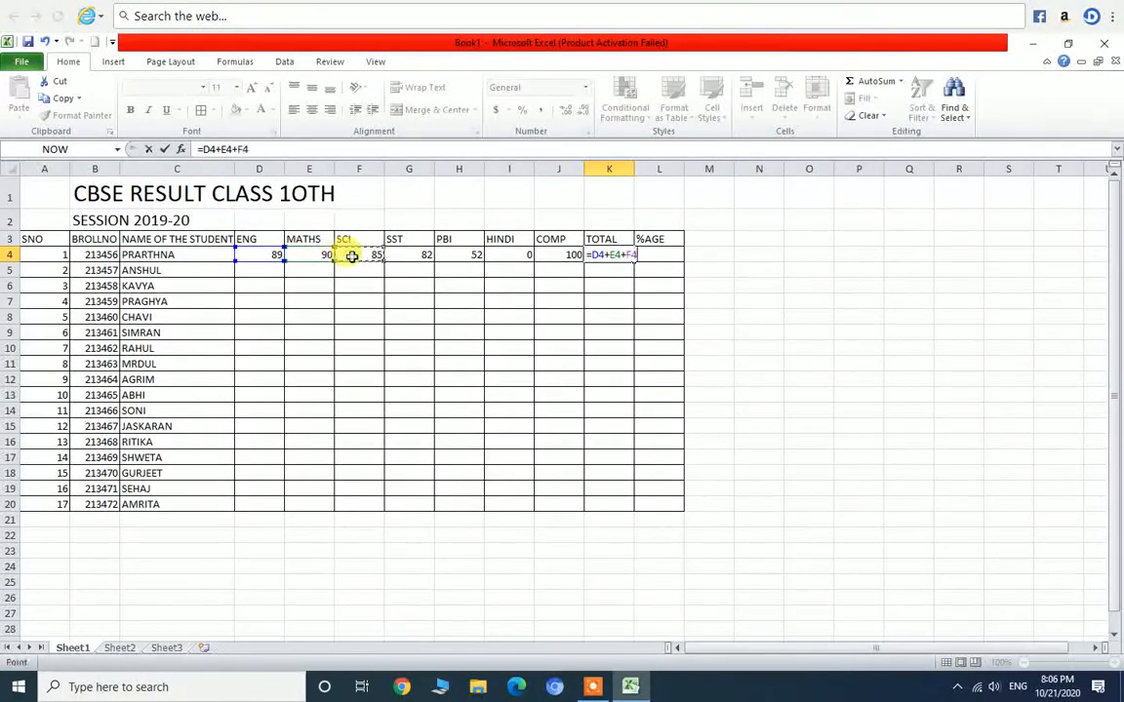
text(+)
click(422, 253)
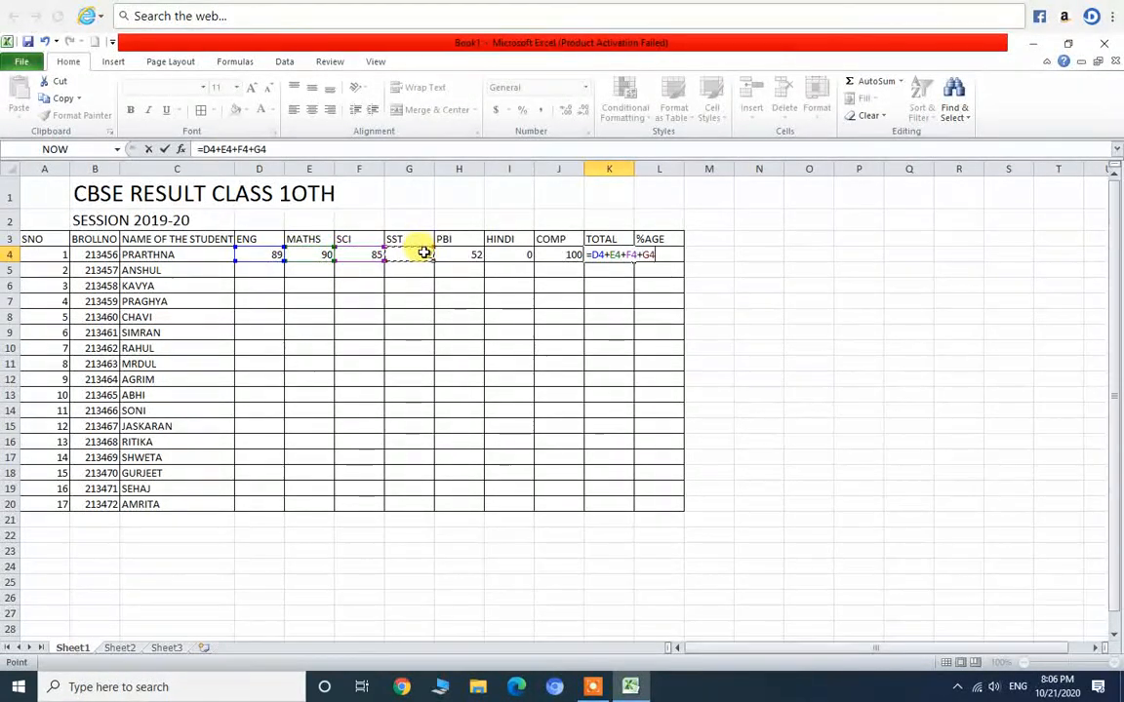
text(+)
click(459, 255)
text(+)
click(511, 253)
text(+)
click(567, 254)
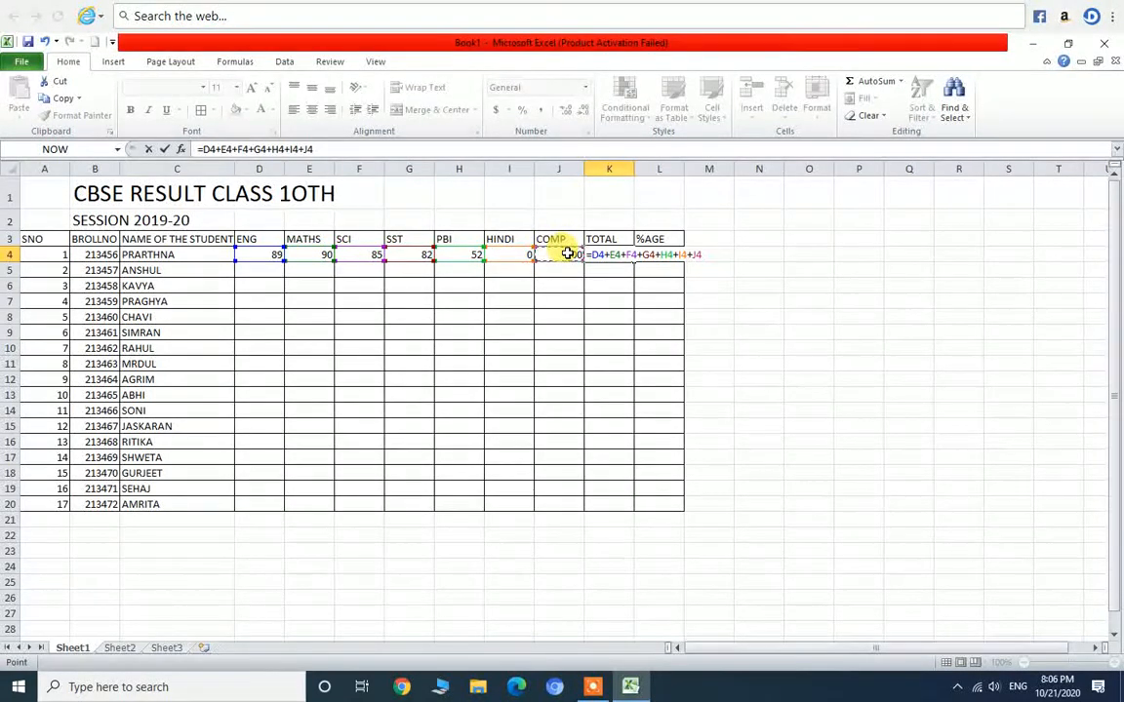
key(Return)
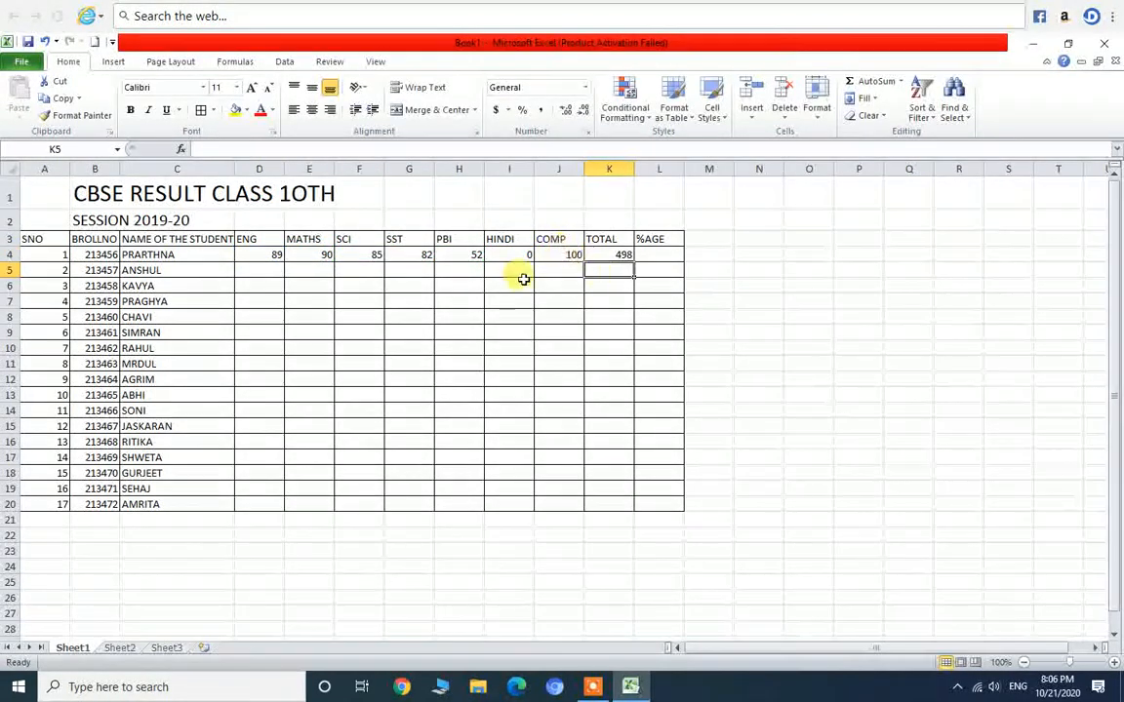
click(613, 255)
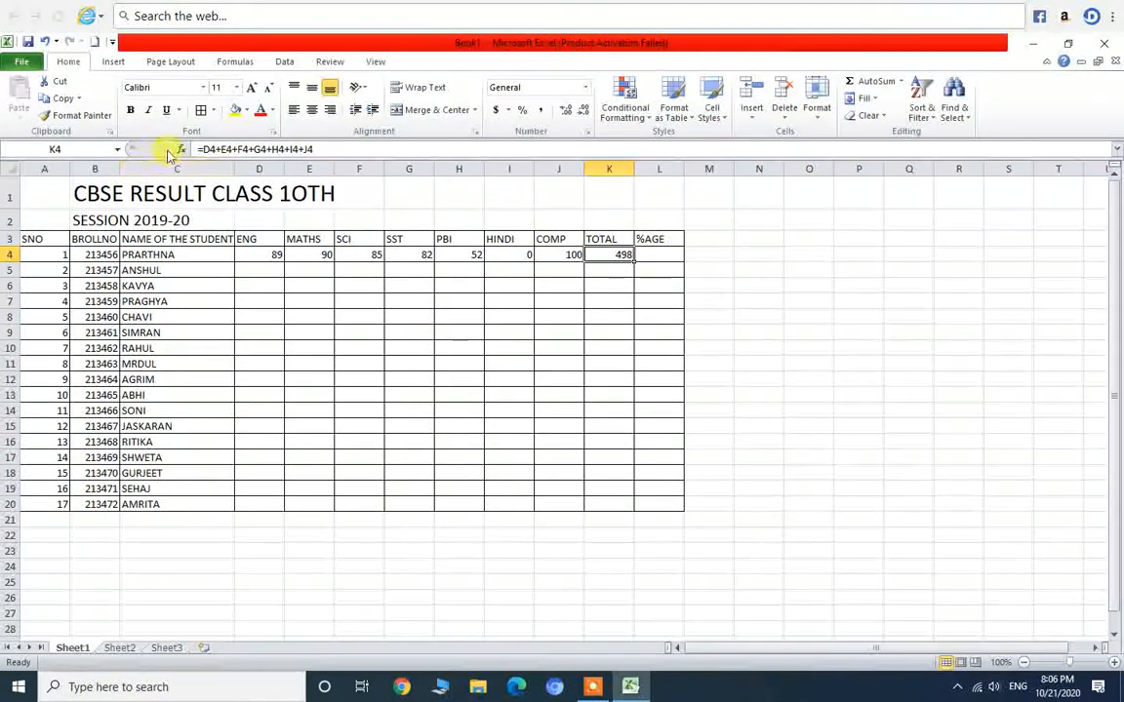
Enter the second student's marks in row 5: ENG 45, MATHS 65, SCI 85 and SST 78
click(273, 270)
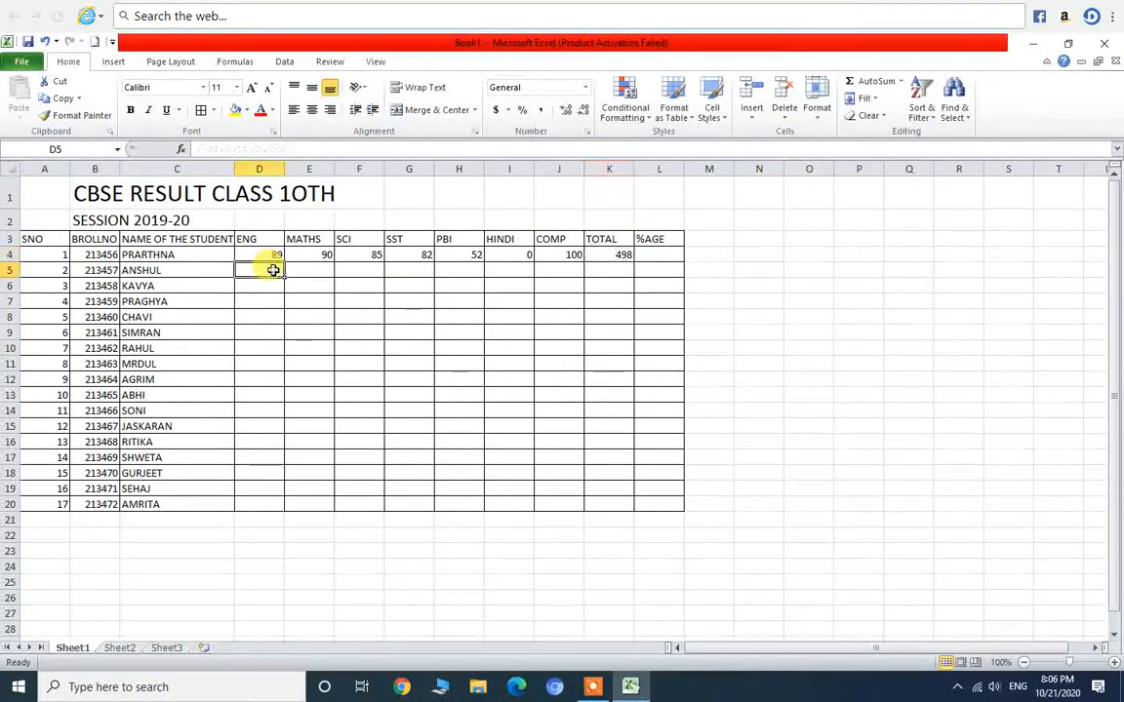
text(45)
key(Tab)
text(65)
key(Tab)
text(85)
key(Tab)
text(78)
key(Tab)
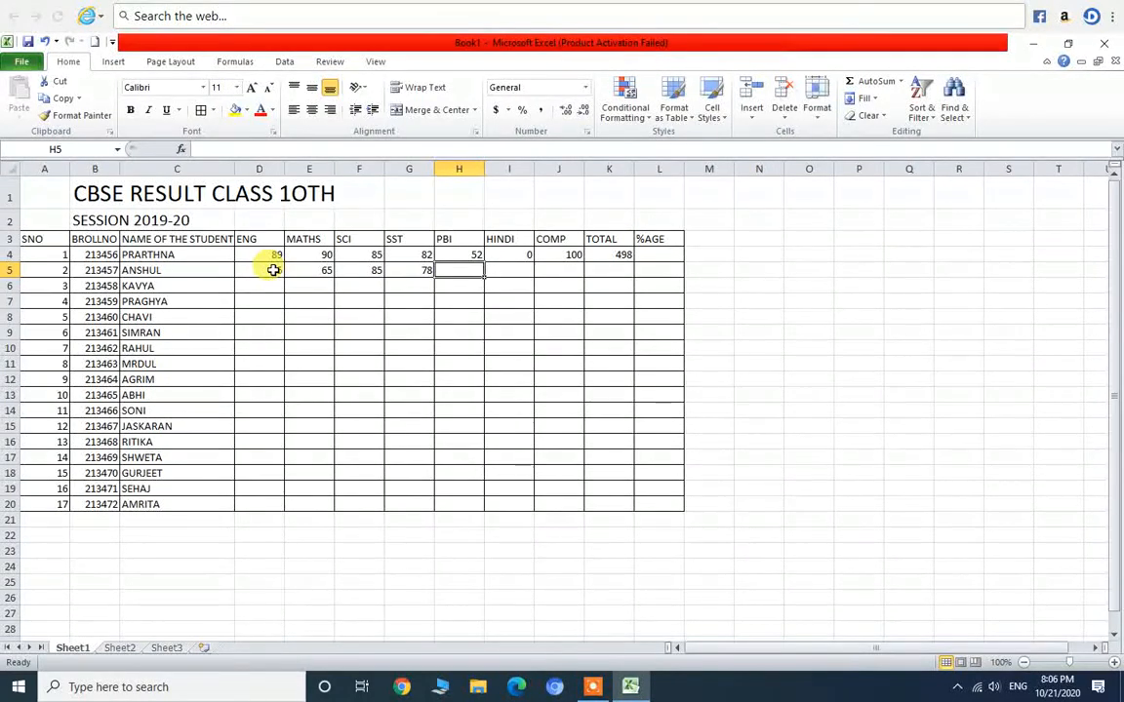
Enter the second student's remaining marks in row 5: PBI 47, HINDI 78 and COMP 0
text(47)
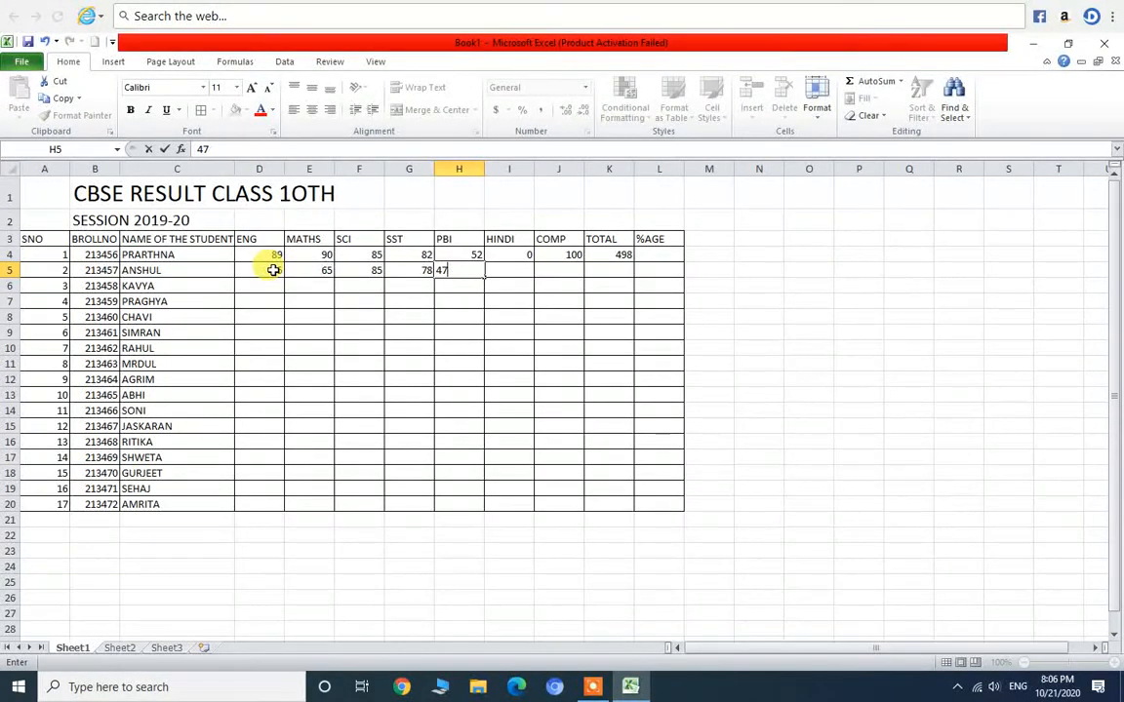
key(Tab)
text(78)
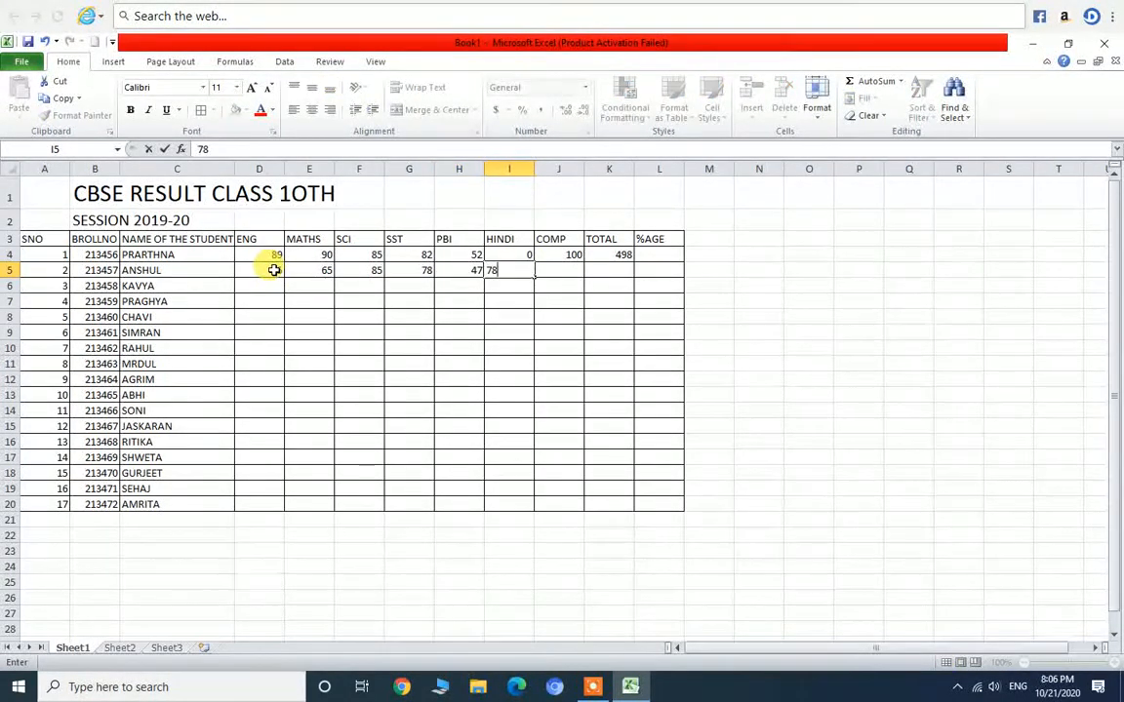
key(Tab)
text(87)
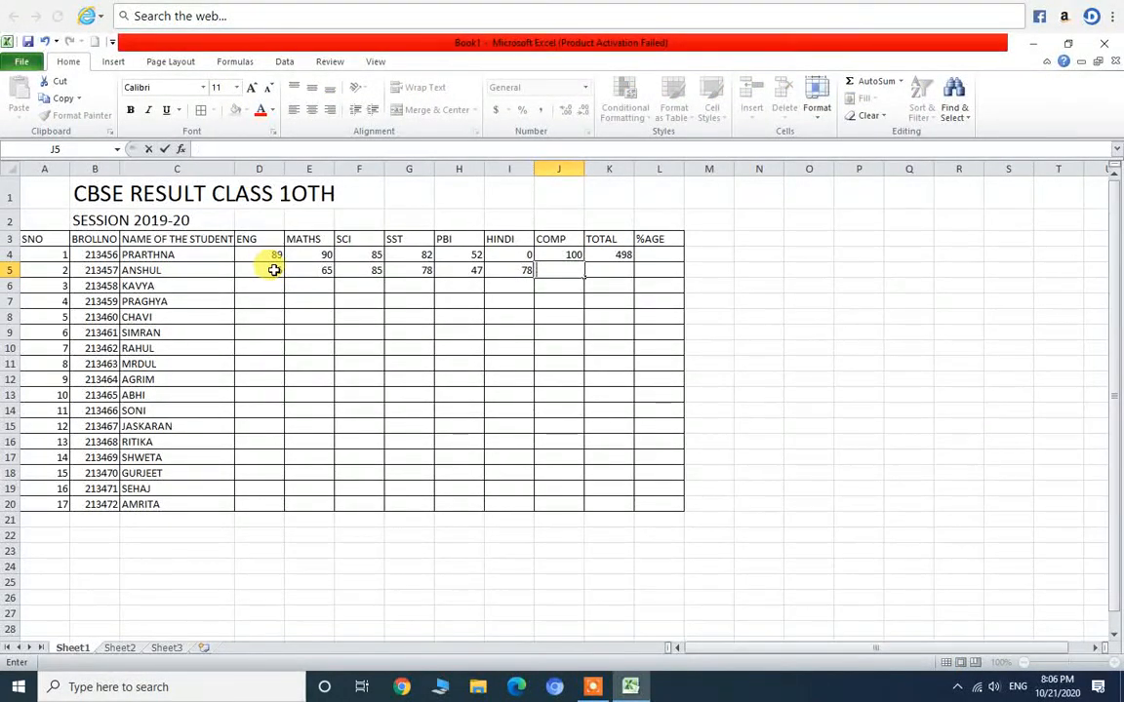
text(0)
Total the second student's seven subject marks in K5 with the formula =SUM(D5:J5)
click(610, 270)
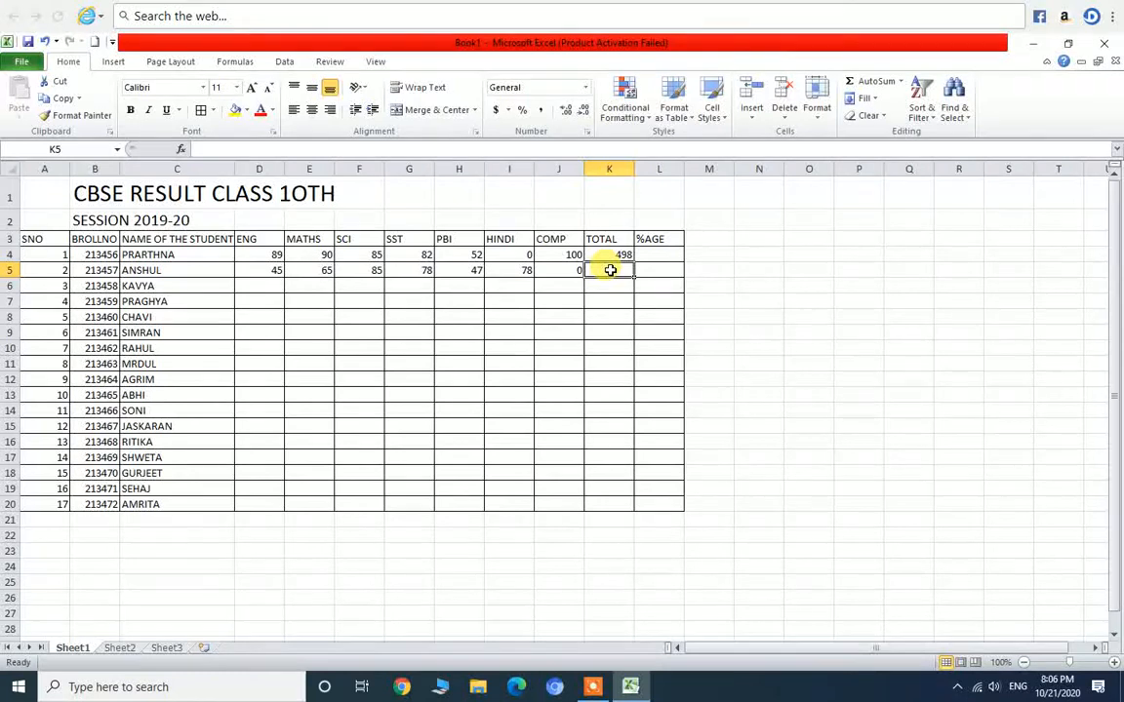
text(=)
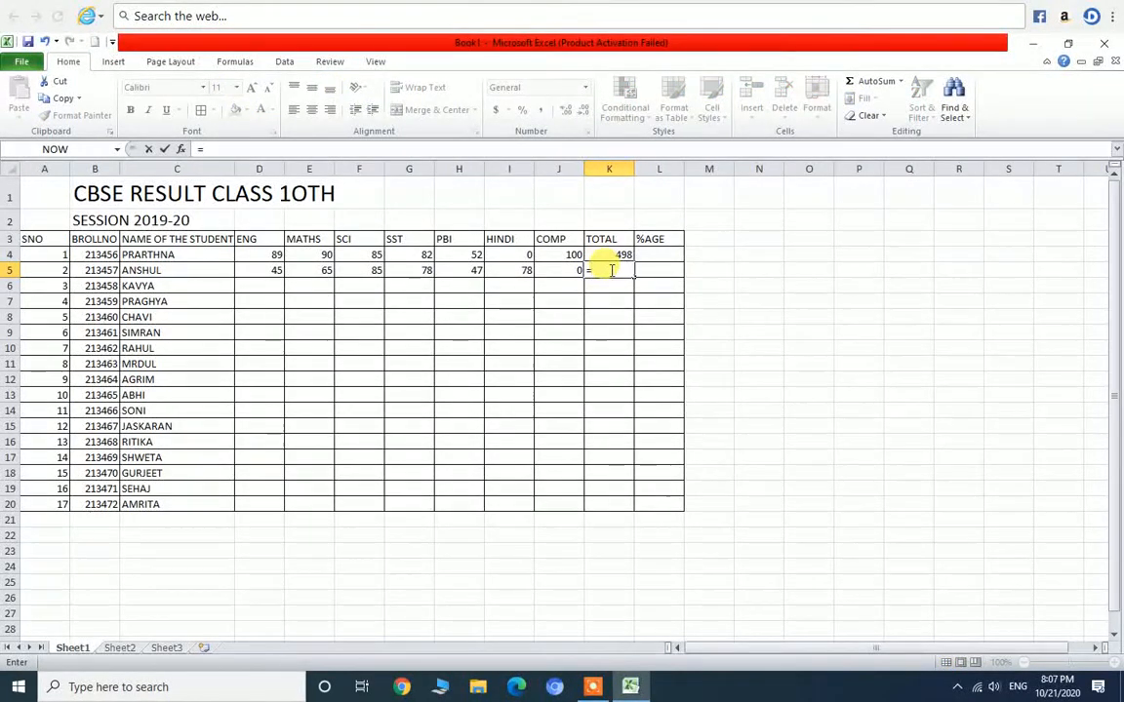
text(SUM)
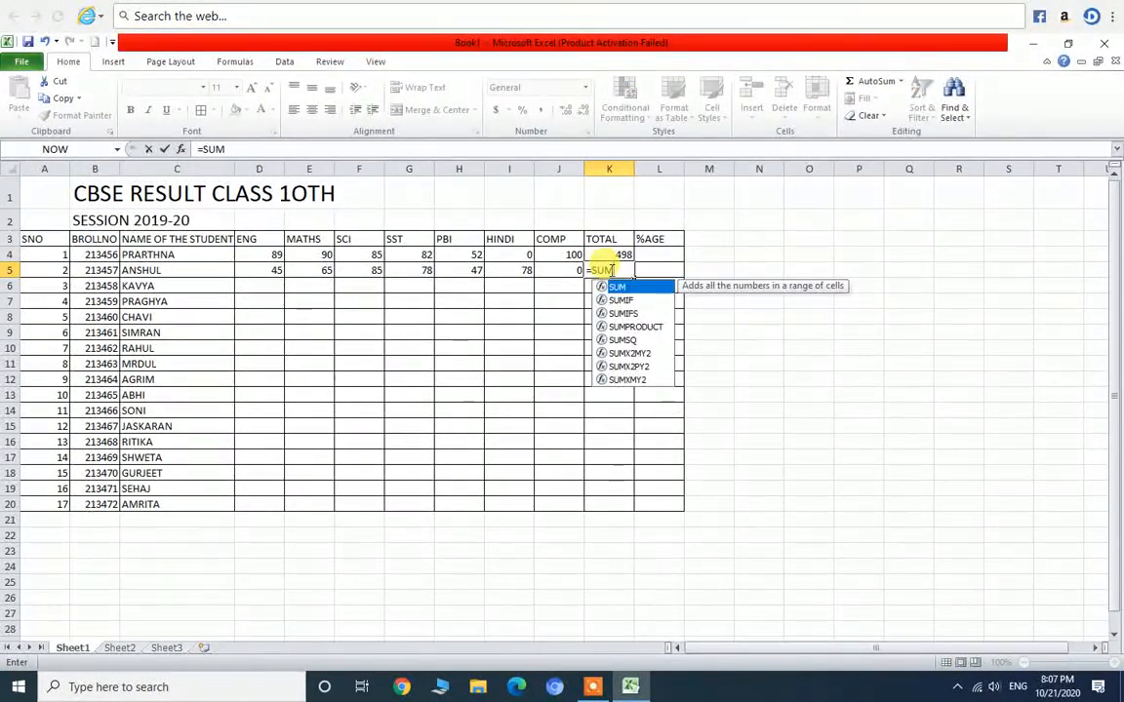
text(()
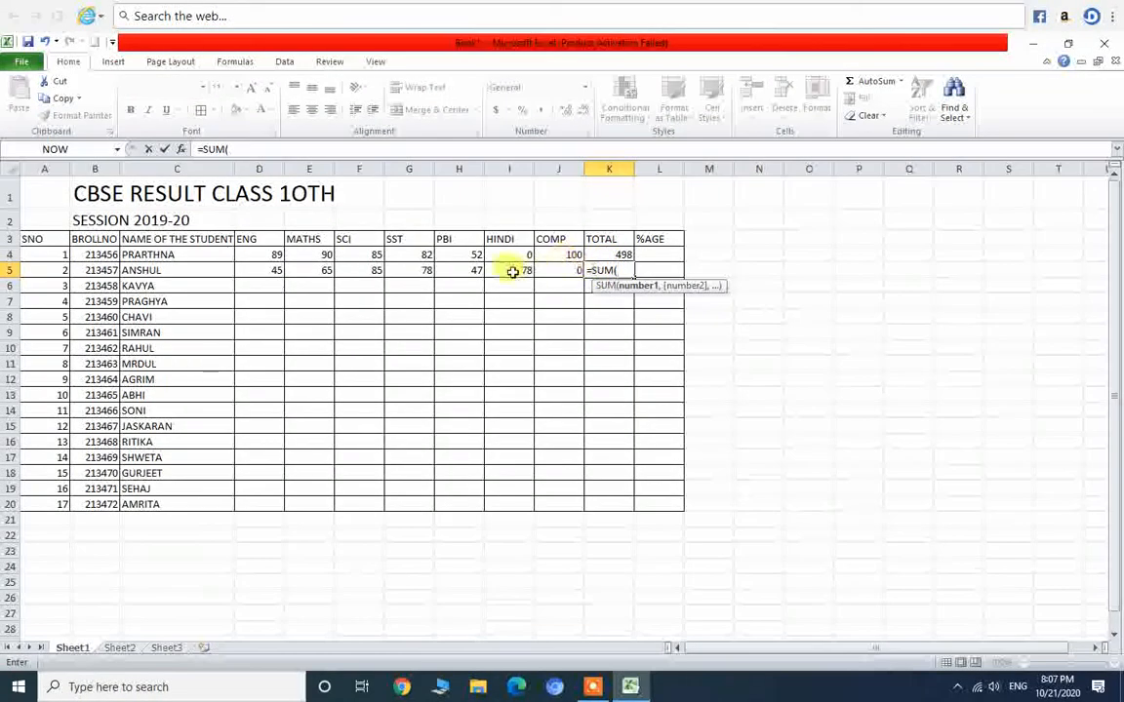
click(278, 270)
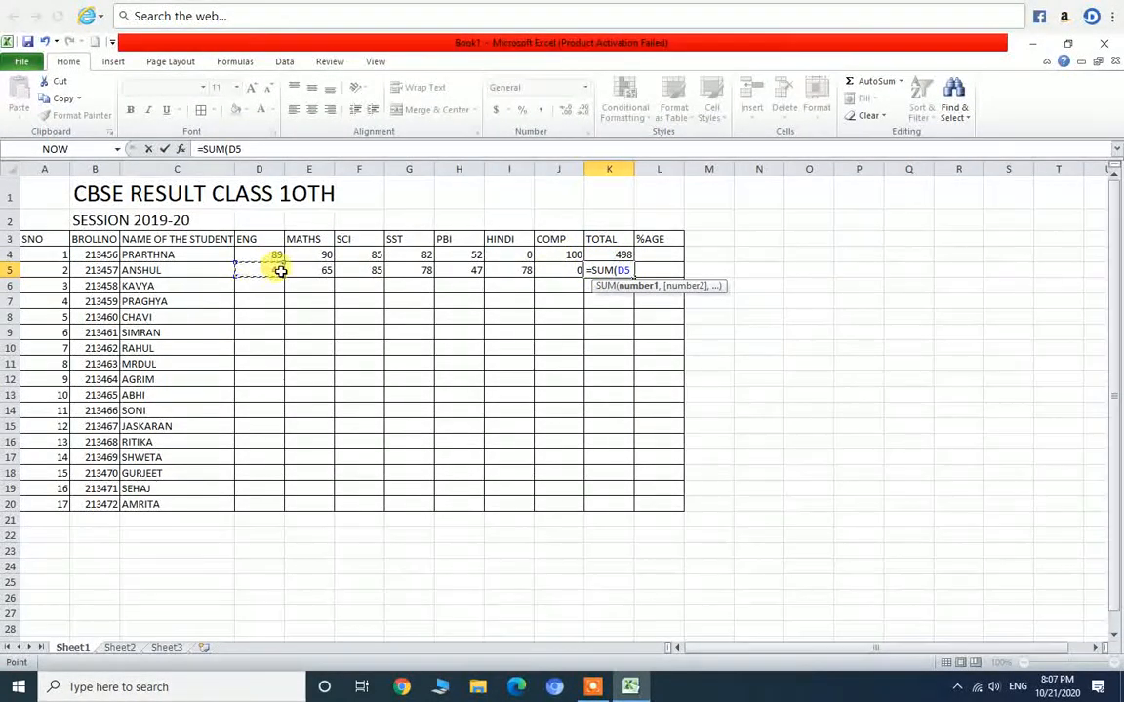
key(F8)
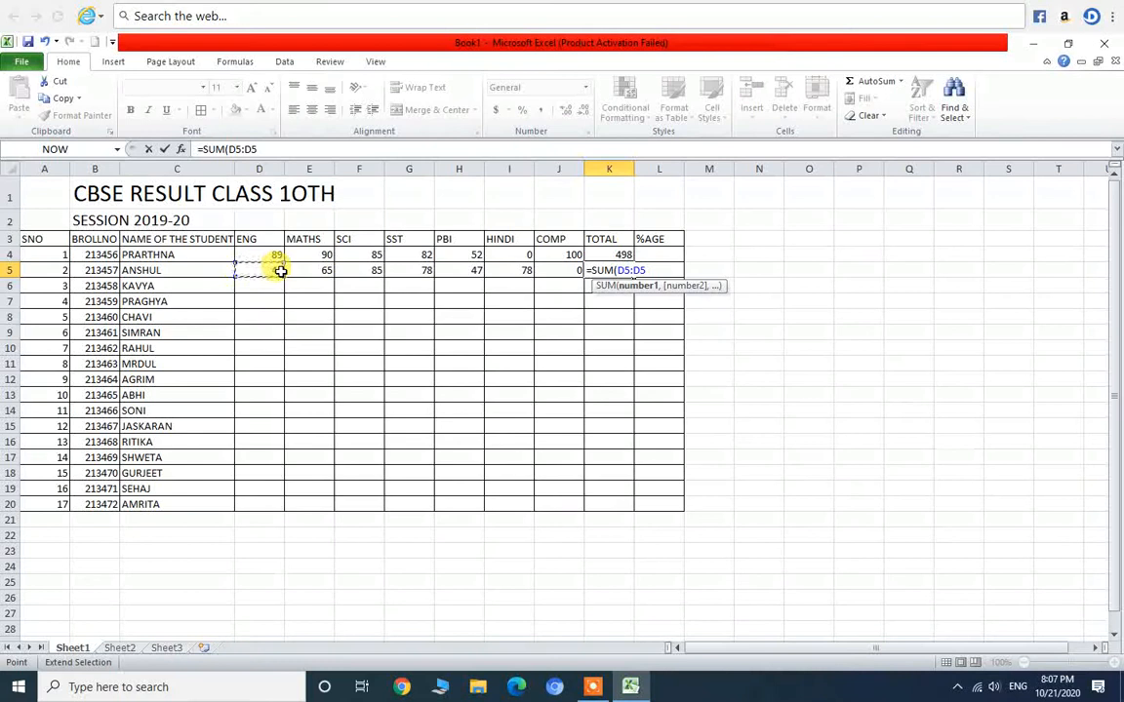
click(573, 270)
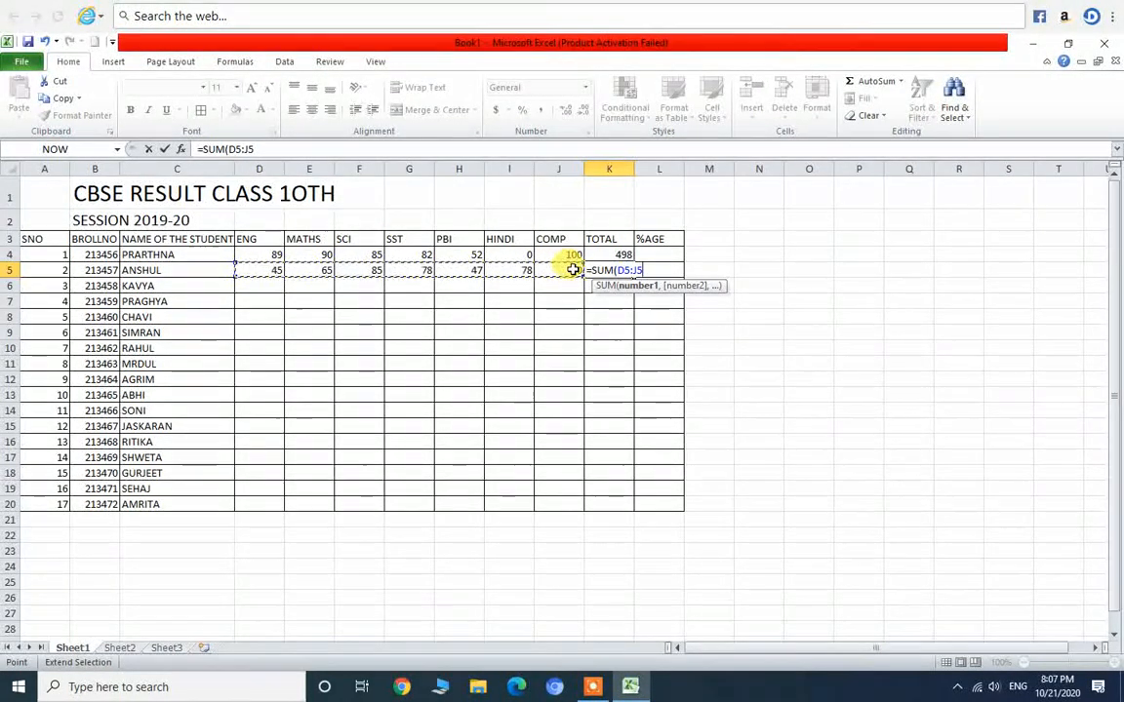
text())
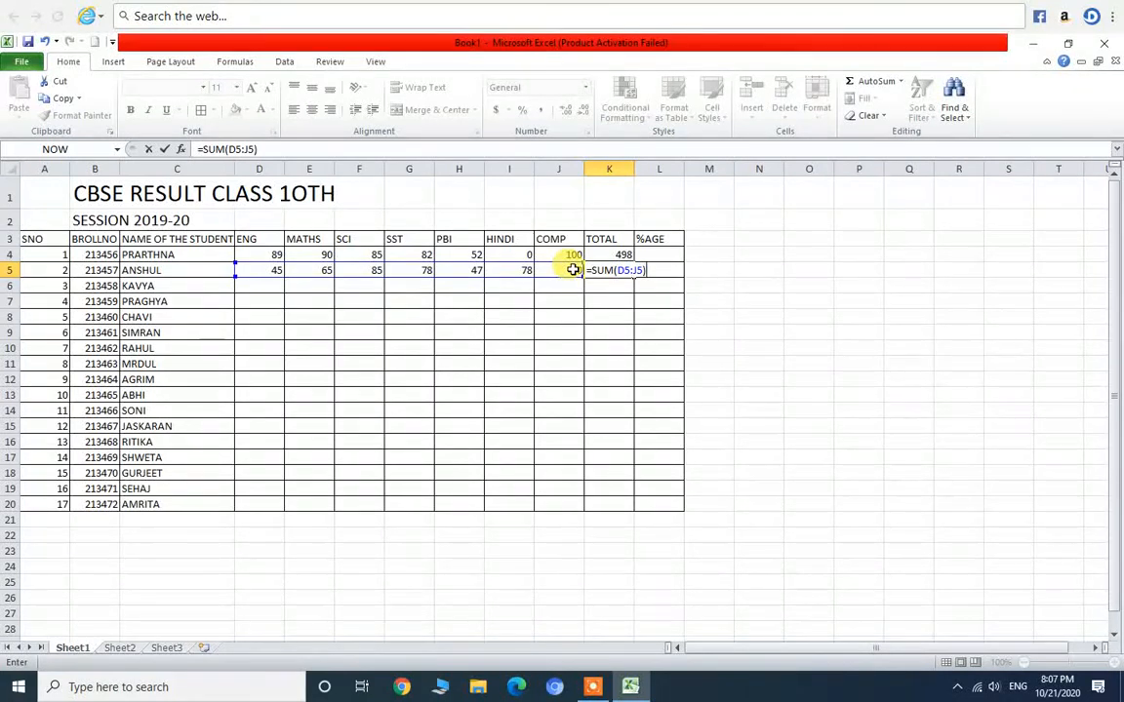
key(Return)
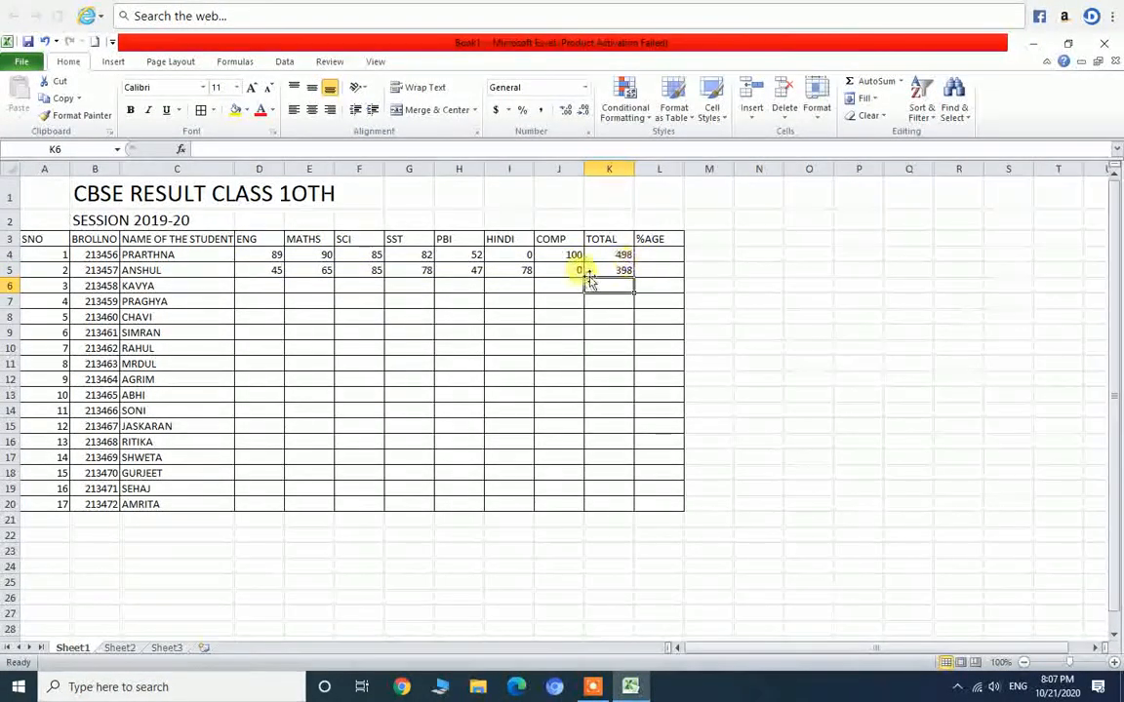
Compare the total formulas of the first two students in K4 and K5
click(606, 269)
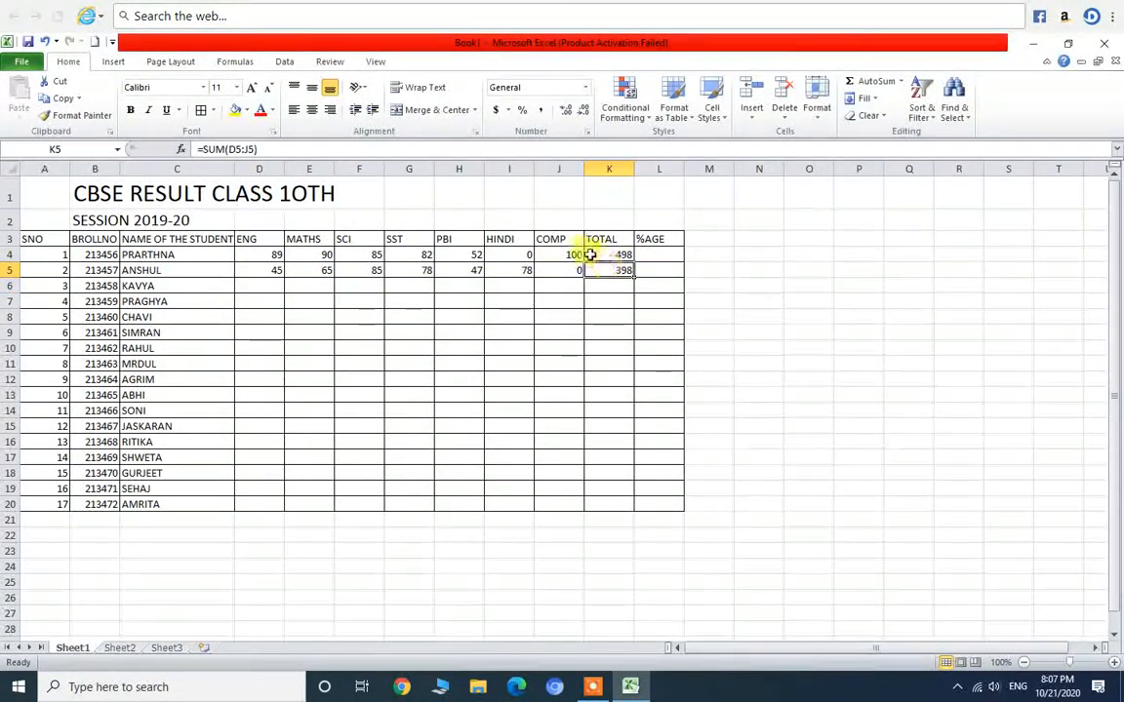
click(606, 254)
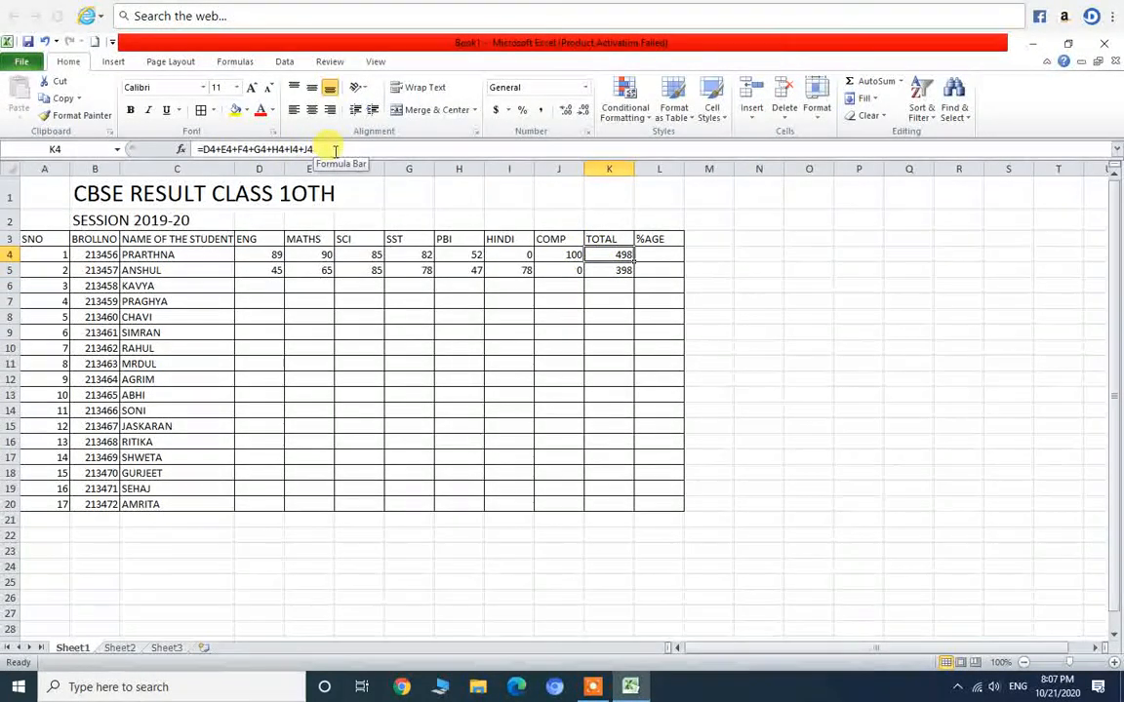
click(615, 270)
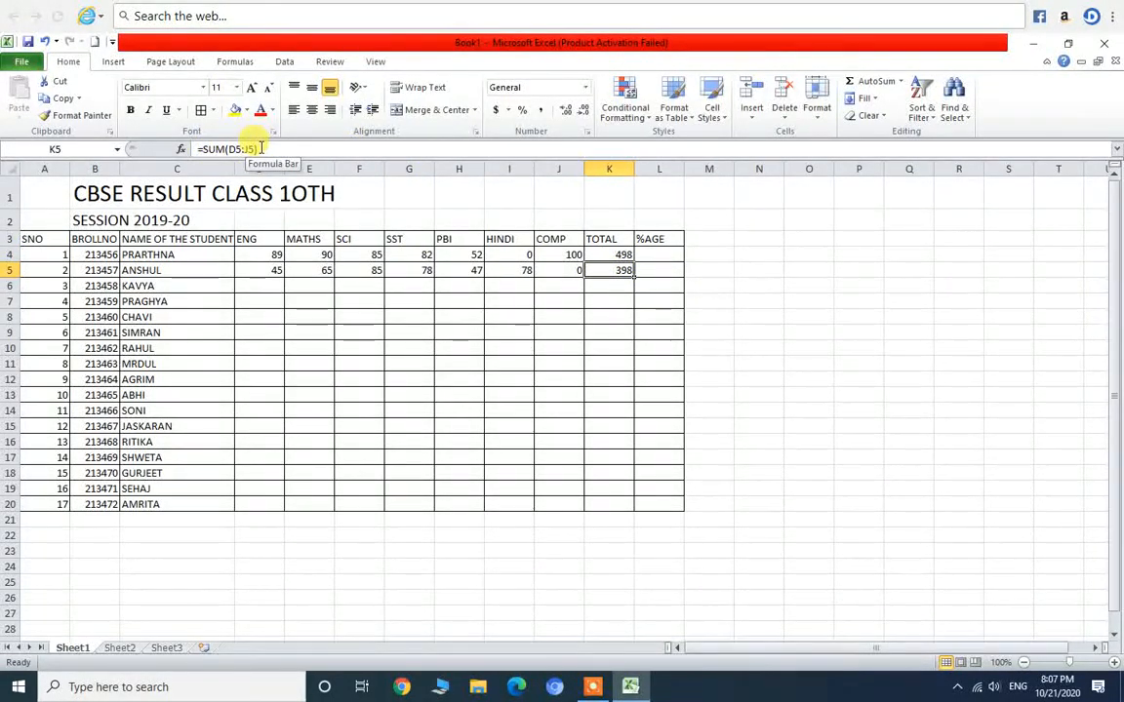
Enter the third student's marks in row 6: ENG 52, MATHS 55, SCI 65 and SST 45
click(266, 285)
text(52)
key(Tab)
text(55)
key(Tab)
text(65)
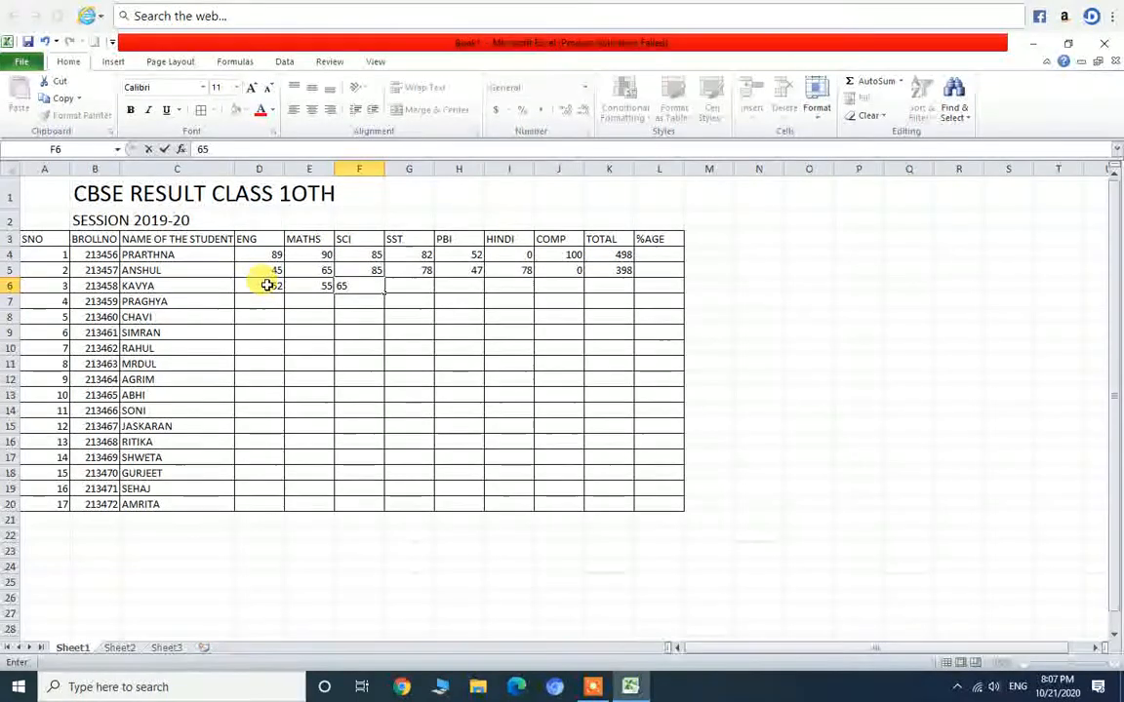
key(Tab)
text(45)
key(Tab)
Enter the third student's remaining marks in row 6: PBI 78, HINDI 23 and COMP 0
text(78)
key(Tab)
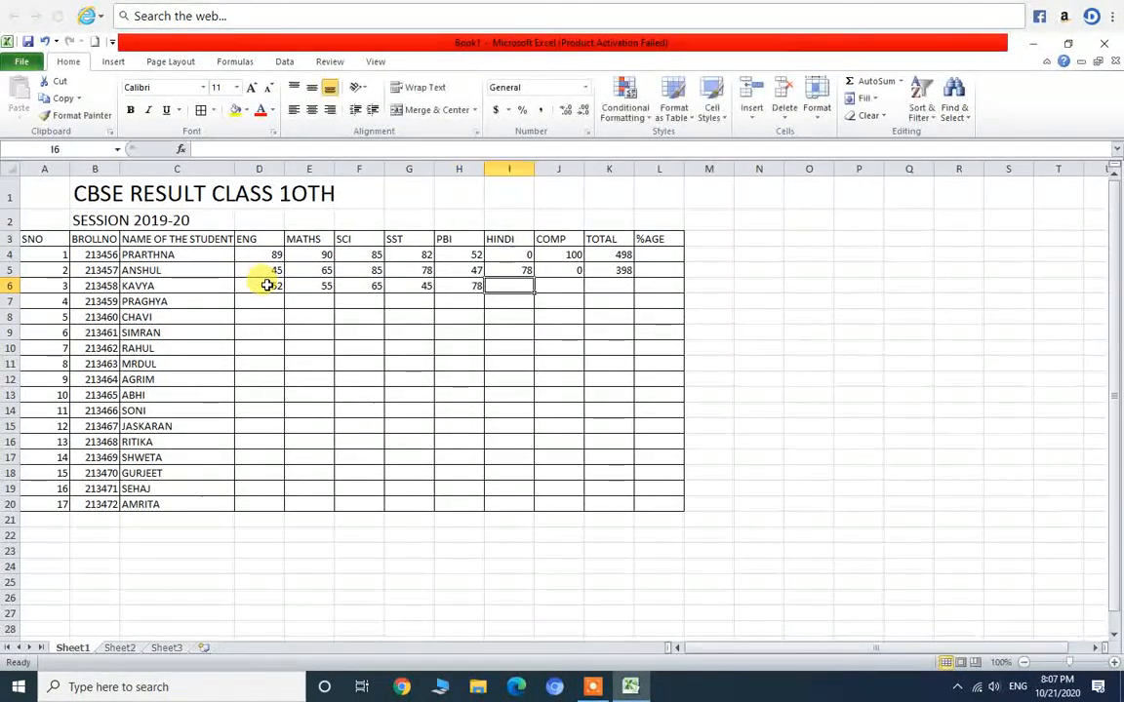
text(23)
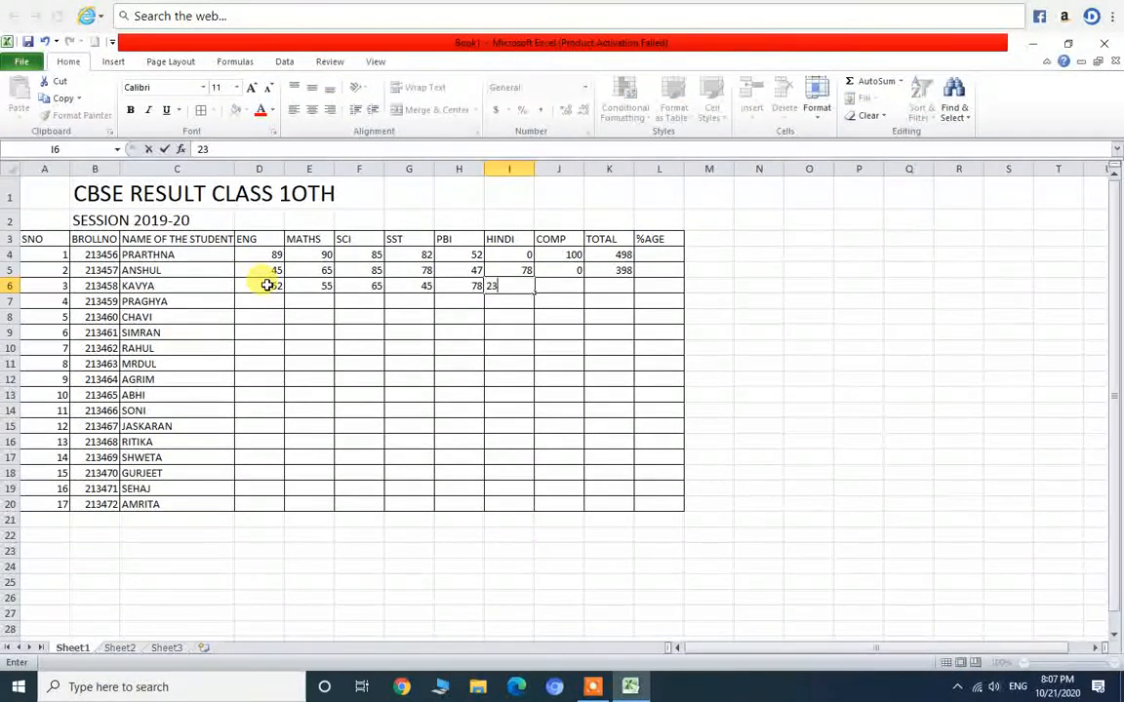
key(Tab)
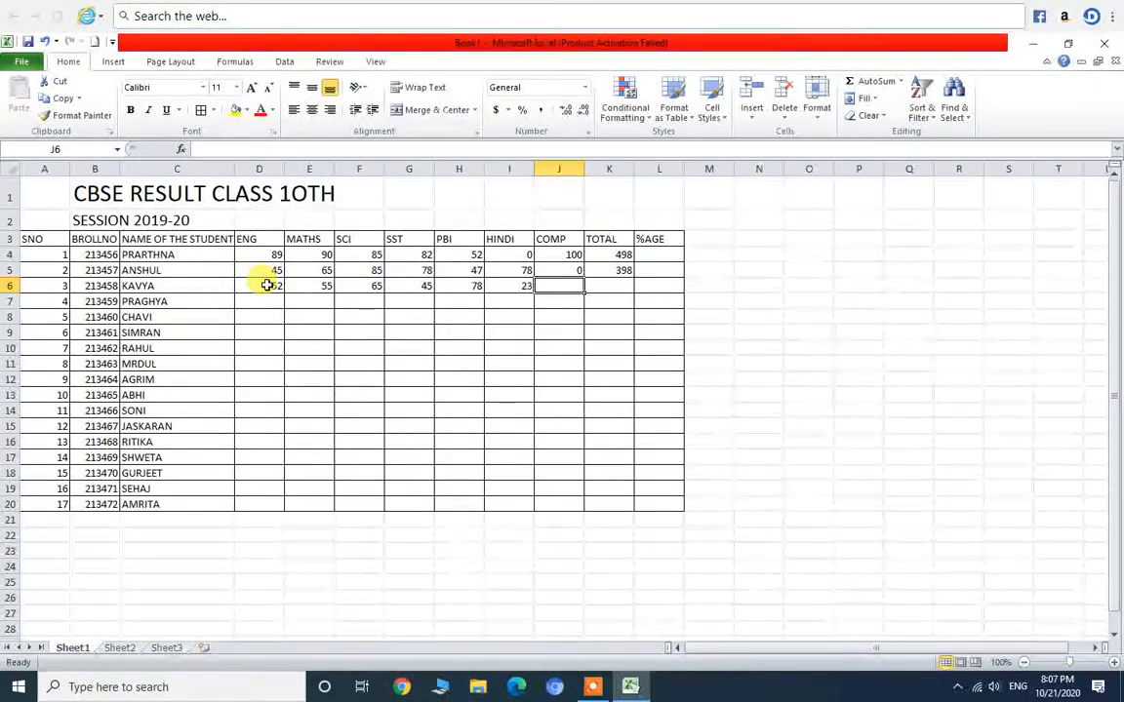
text(42)
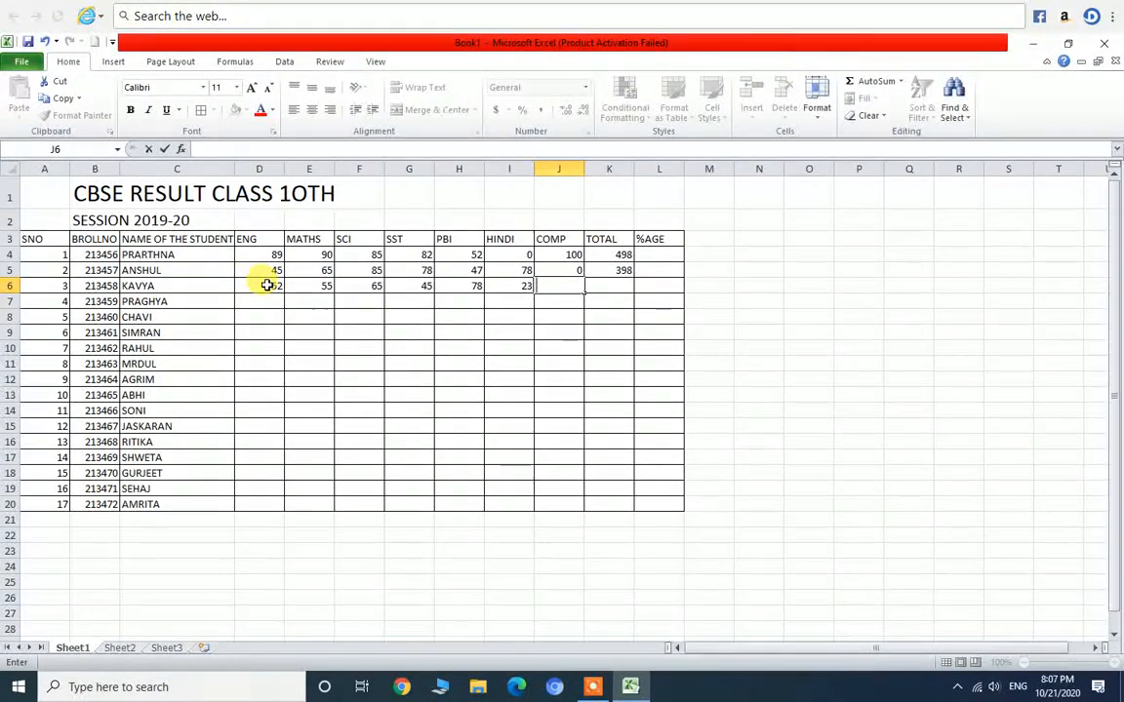
Total the third student's marks D6:J6 in K6 using AutoSum
click(610, 285)
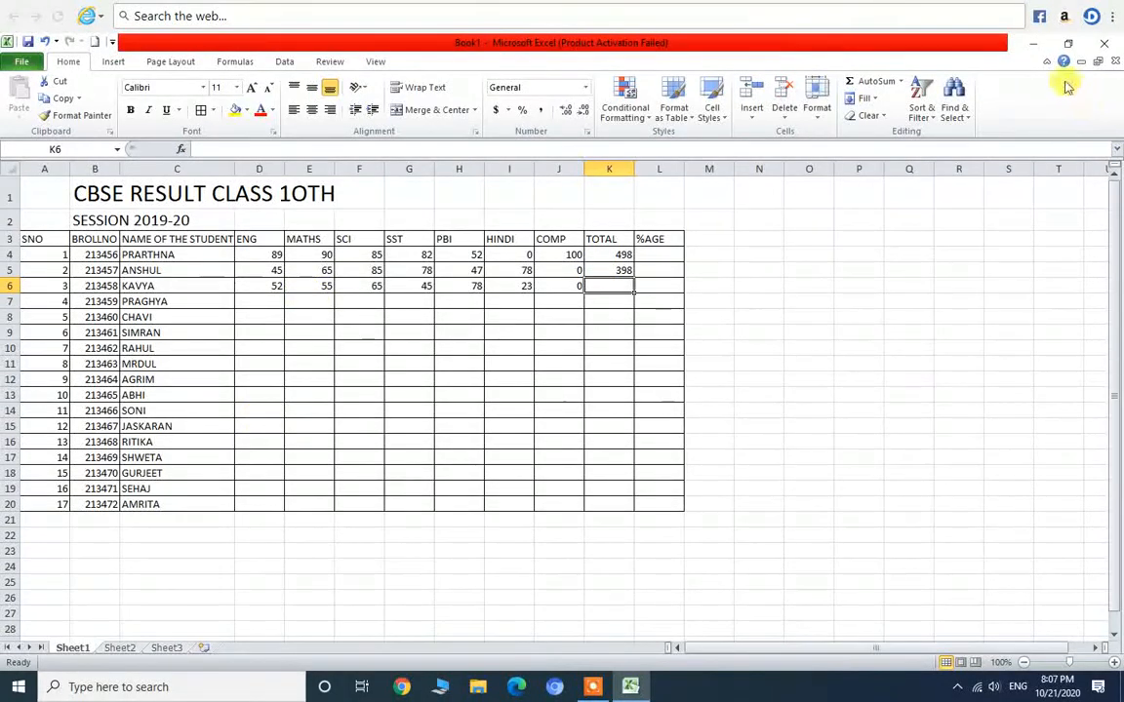
click(871, 87)
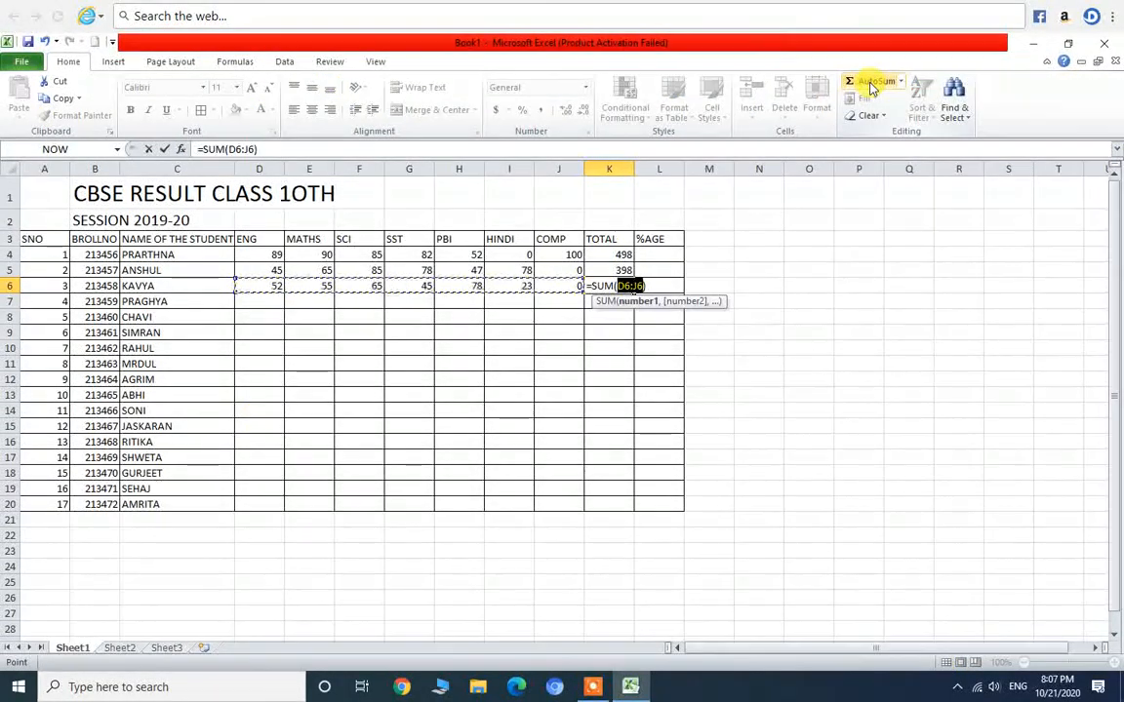
key(Return)
click(605, 287)
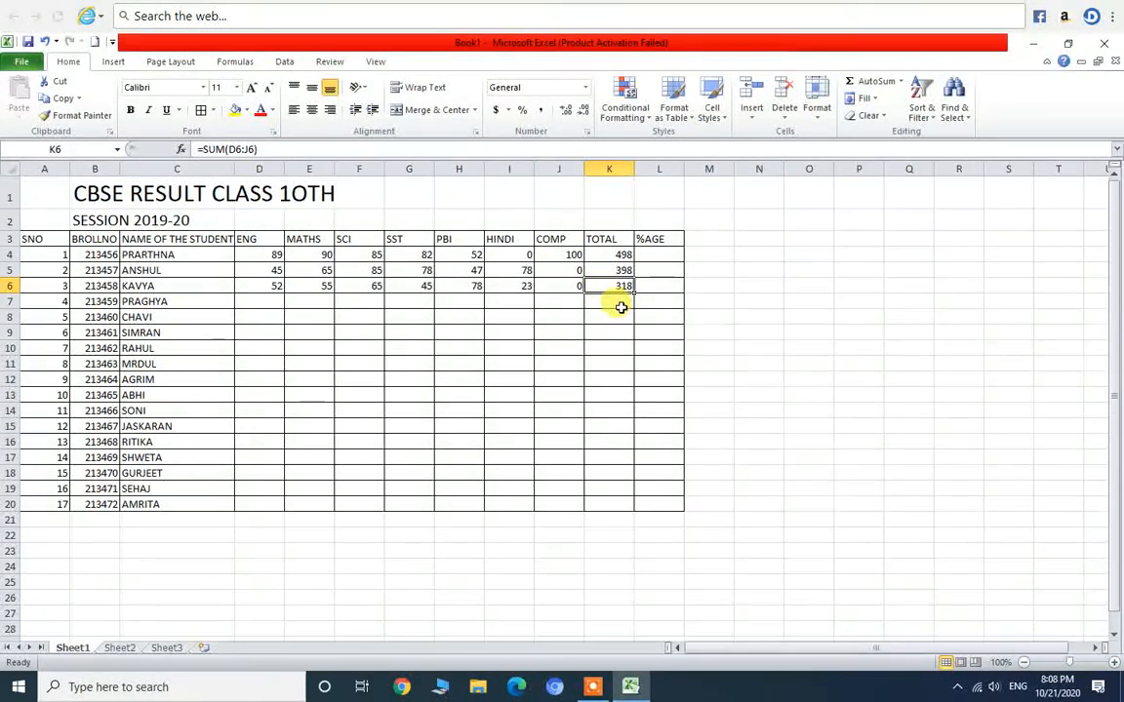
Enter the fourth student's marks in row 7: ENG 41, MATHS 44, SCI 42 and SST 34
click(268, 300)
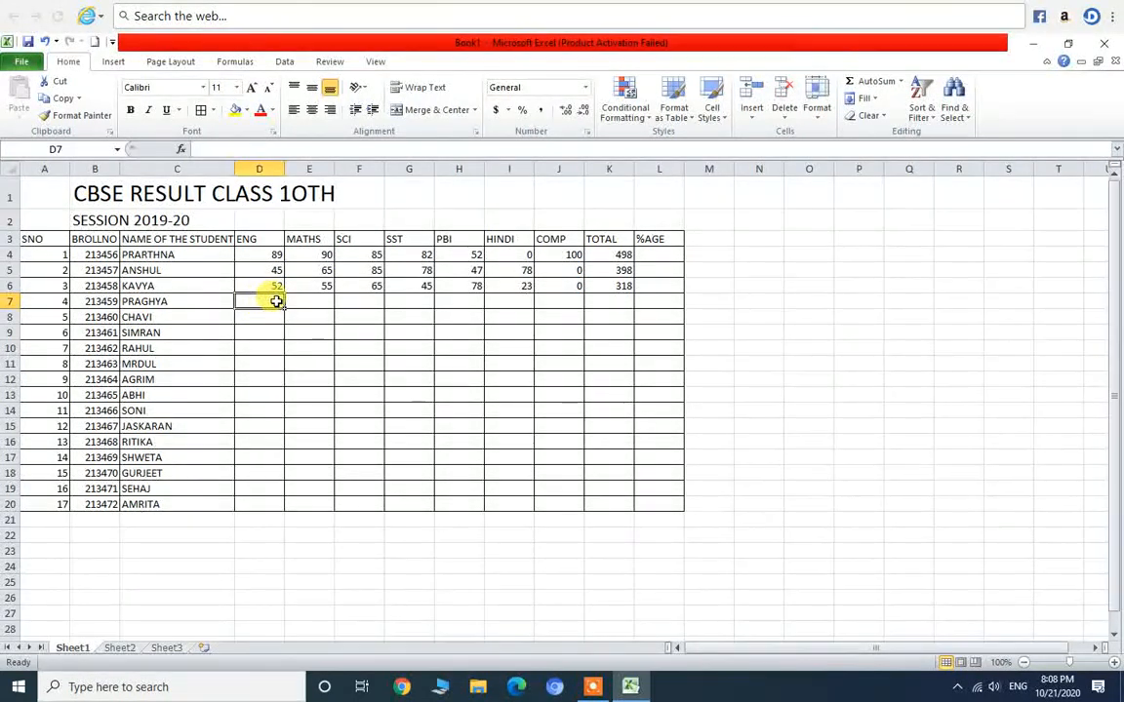
text(45)
key(Tab)
text(44)
key(Tab)
text(42)
key(Tab)
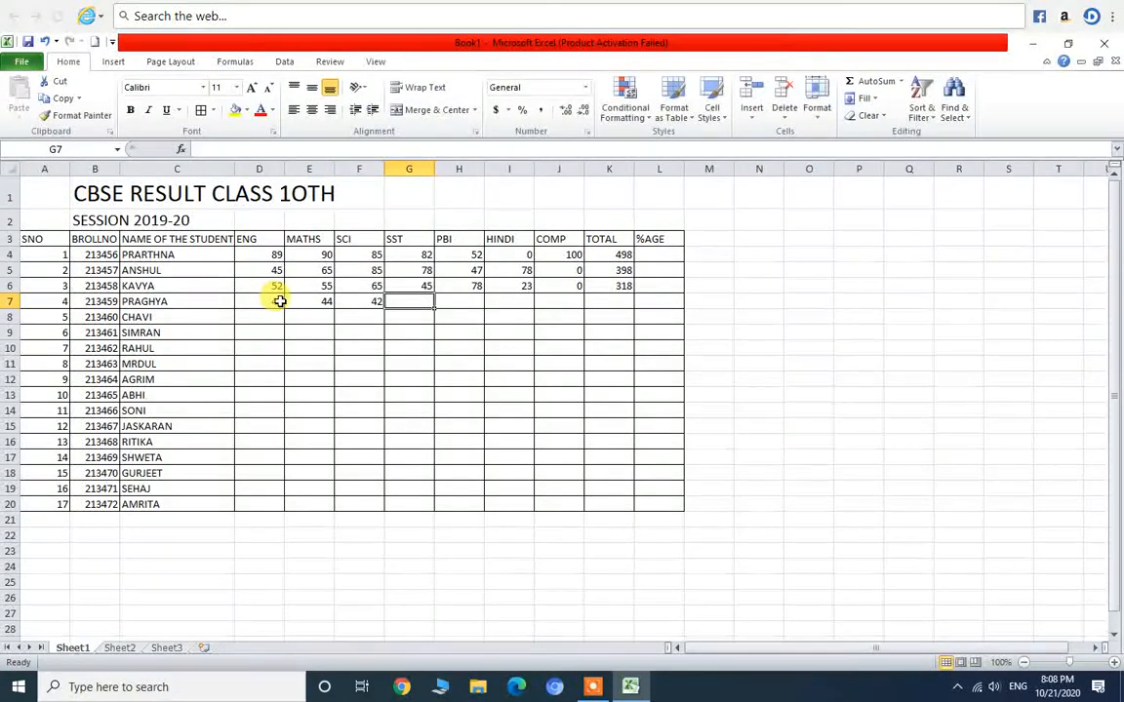
text(34)
key(Tab)
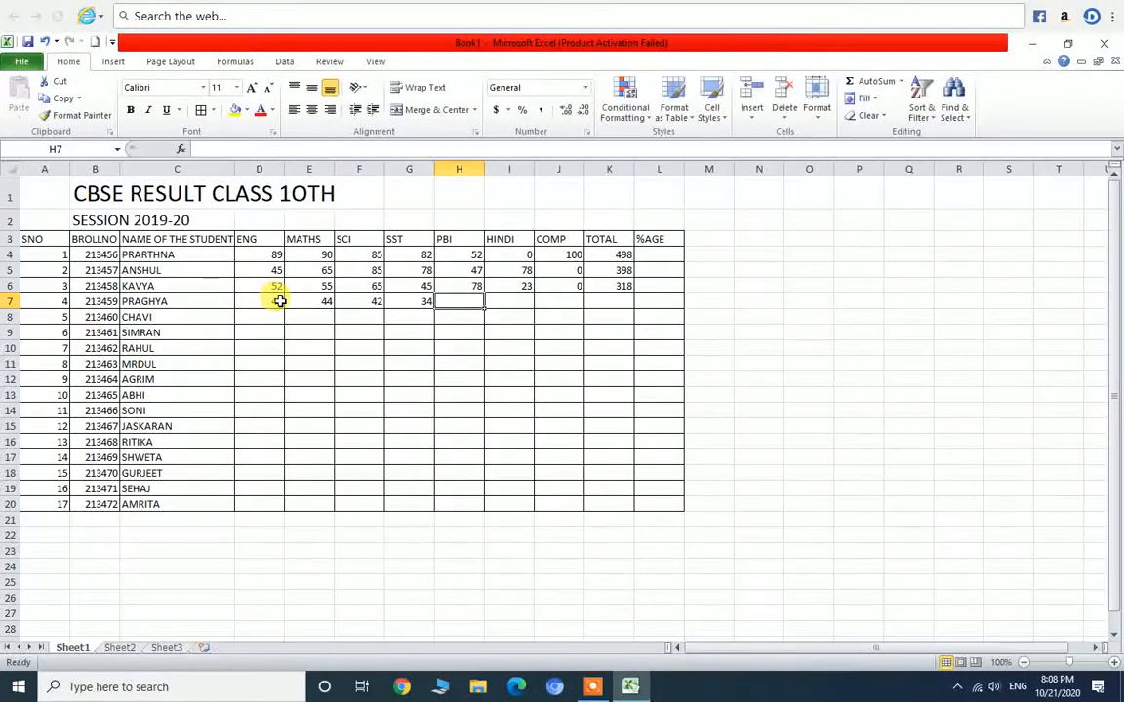
Enter the fourth student's remaining marks in row 7: PBI 33, HINDI 0 and COMP 100
text(33)
key(Tab)
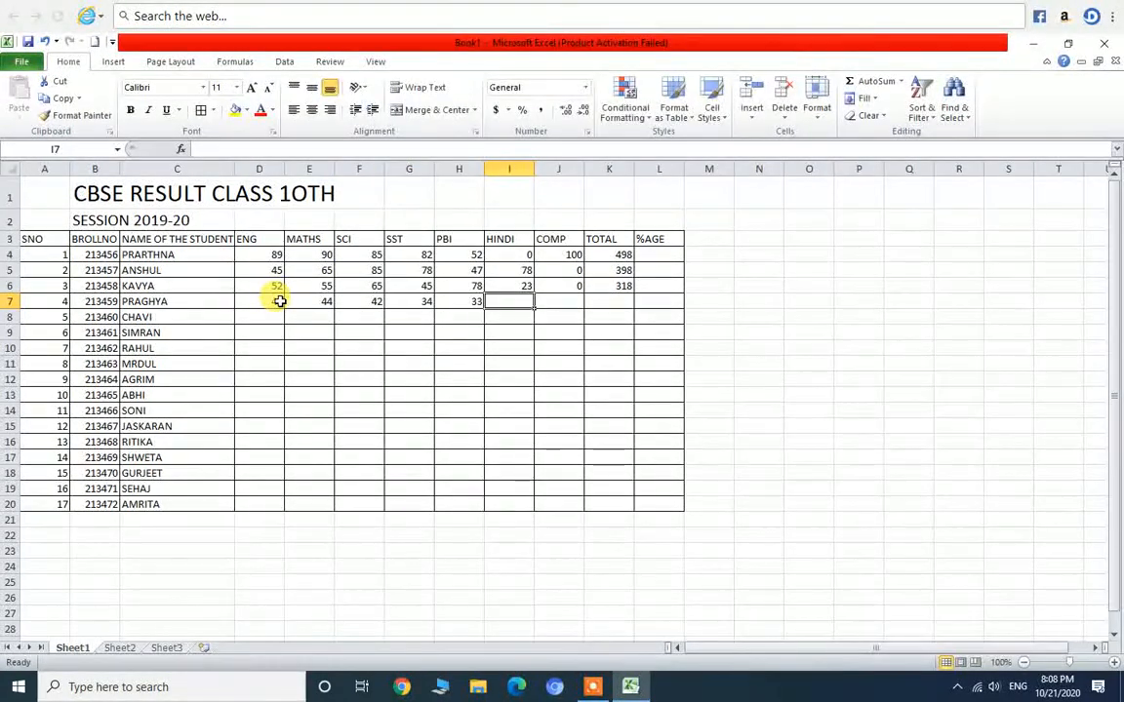
text(52)
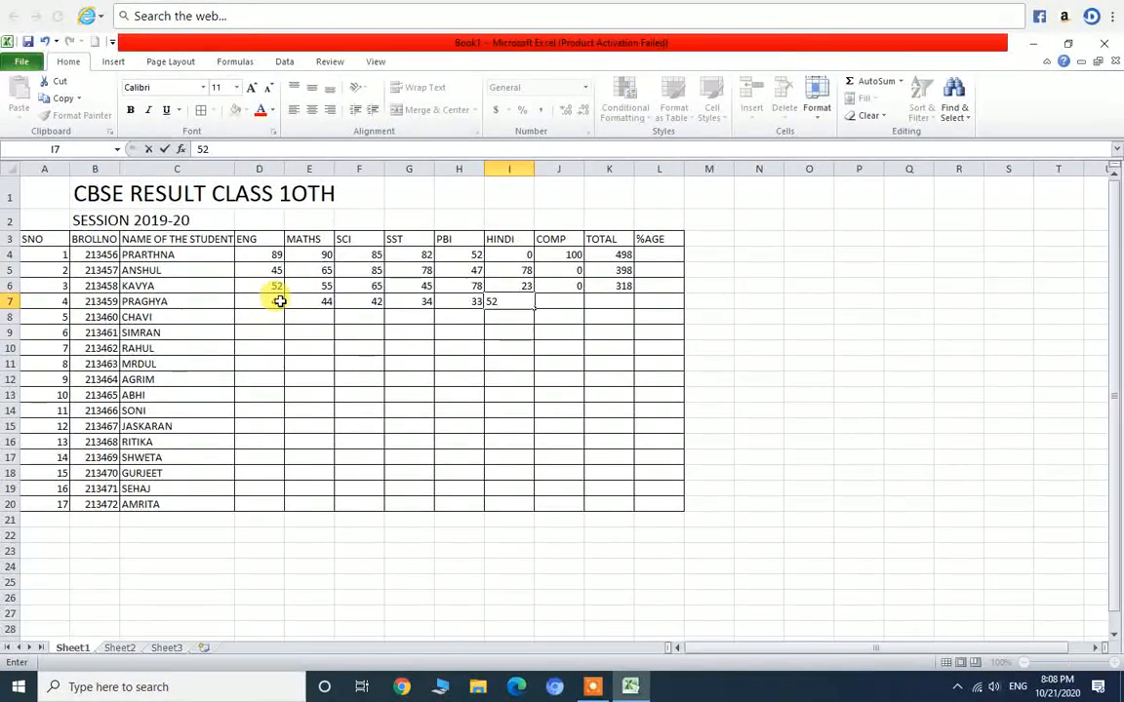
key(Tab)
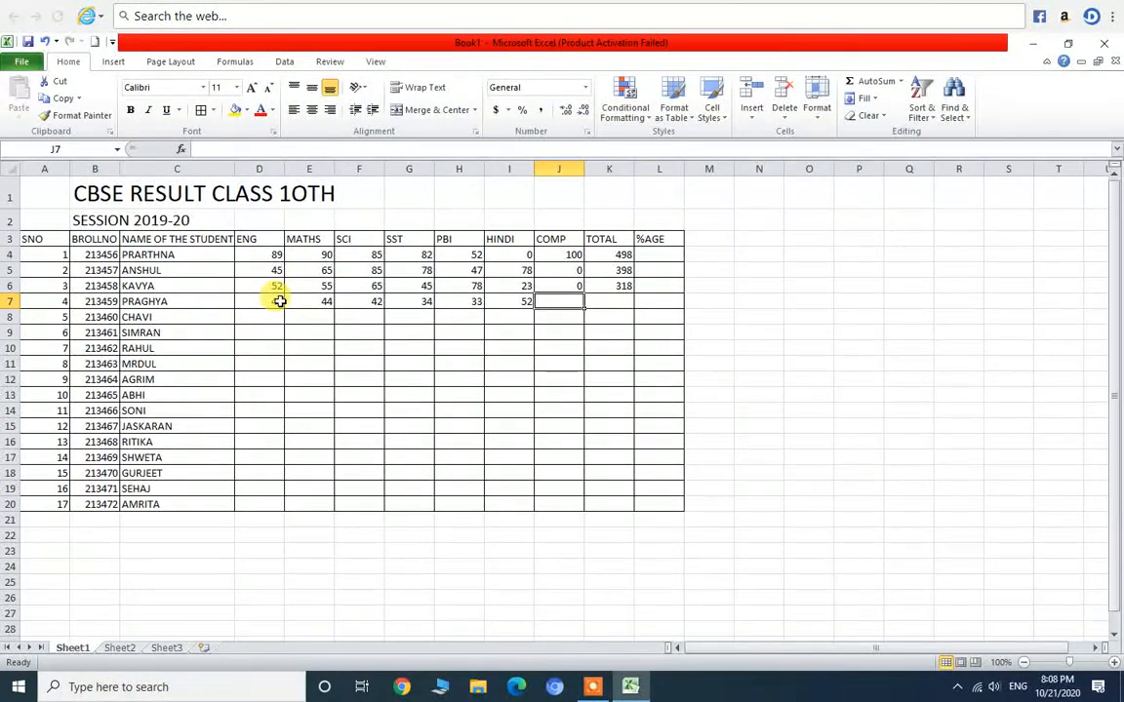
text(100)
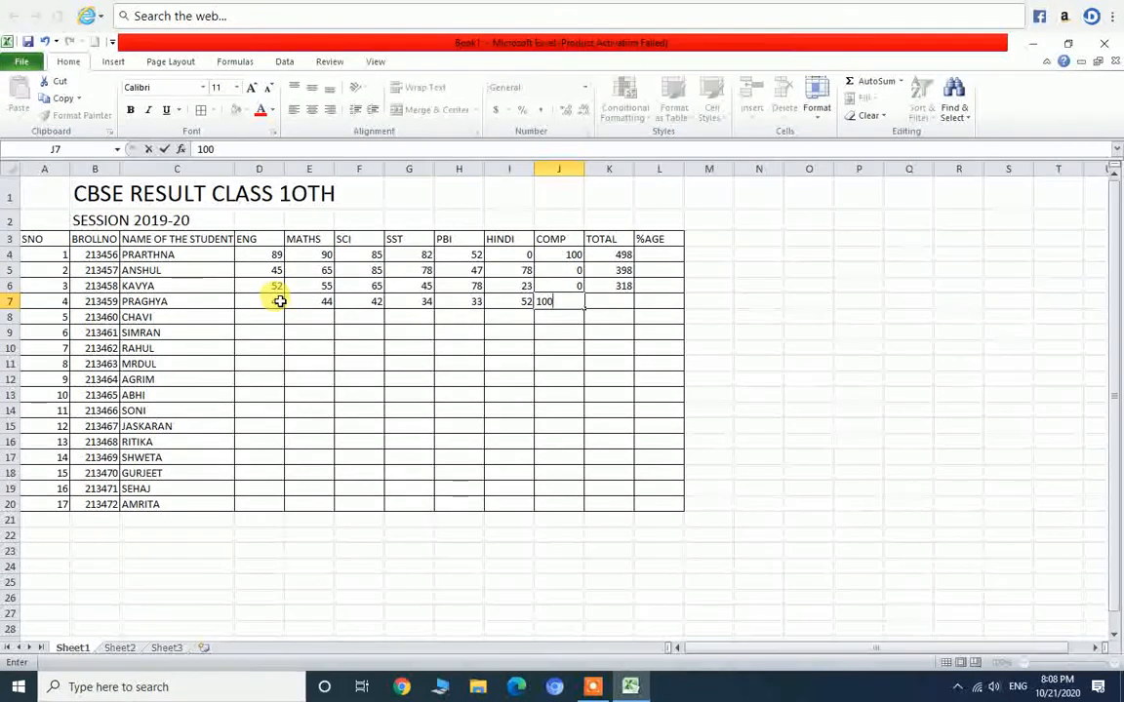
click(529, 302)
text(0)
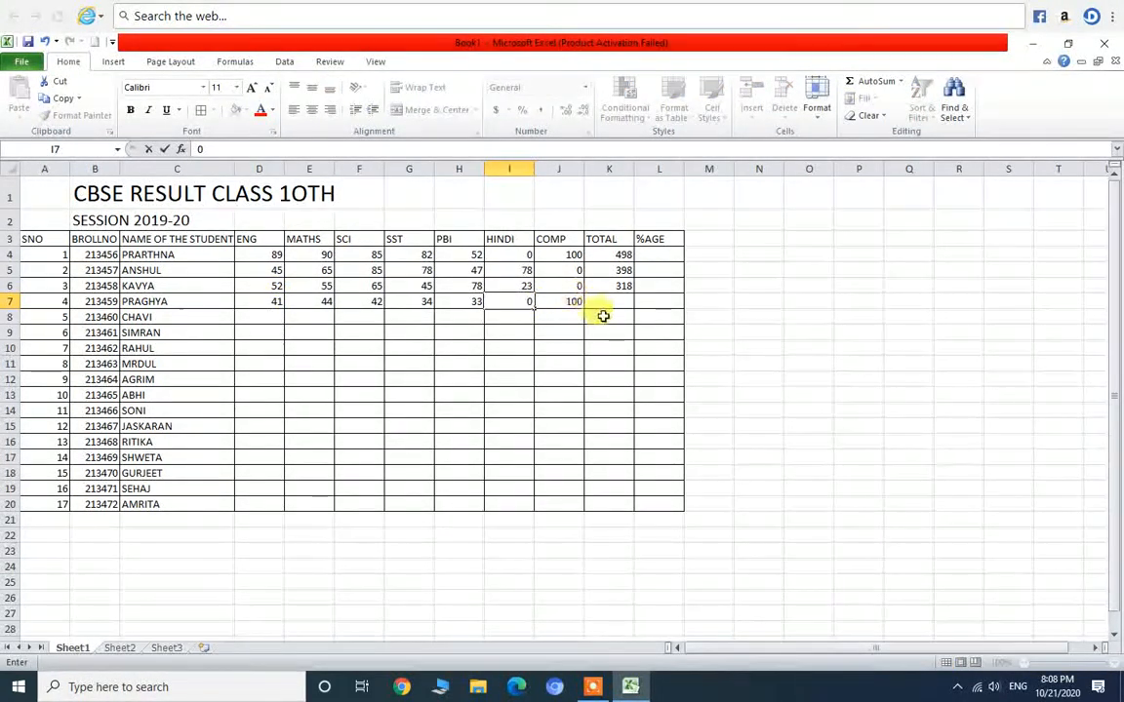
Fill the total formula from K6 down through K20 for all remaining students
click(613, 284)
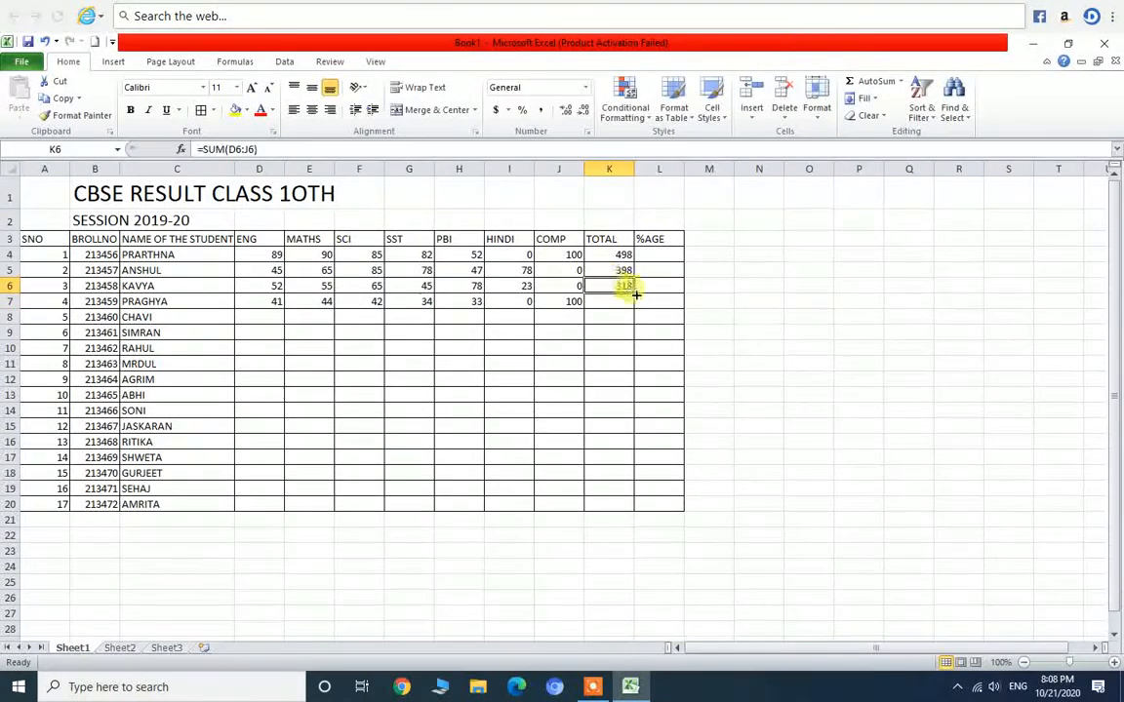
drag(632, 290, 633, 306)
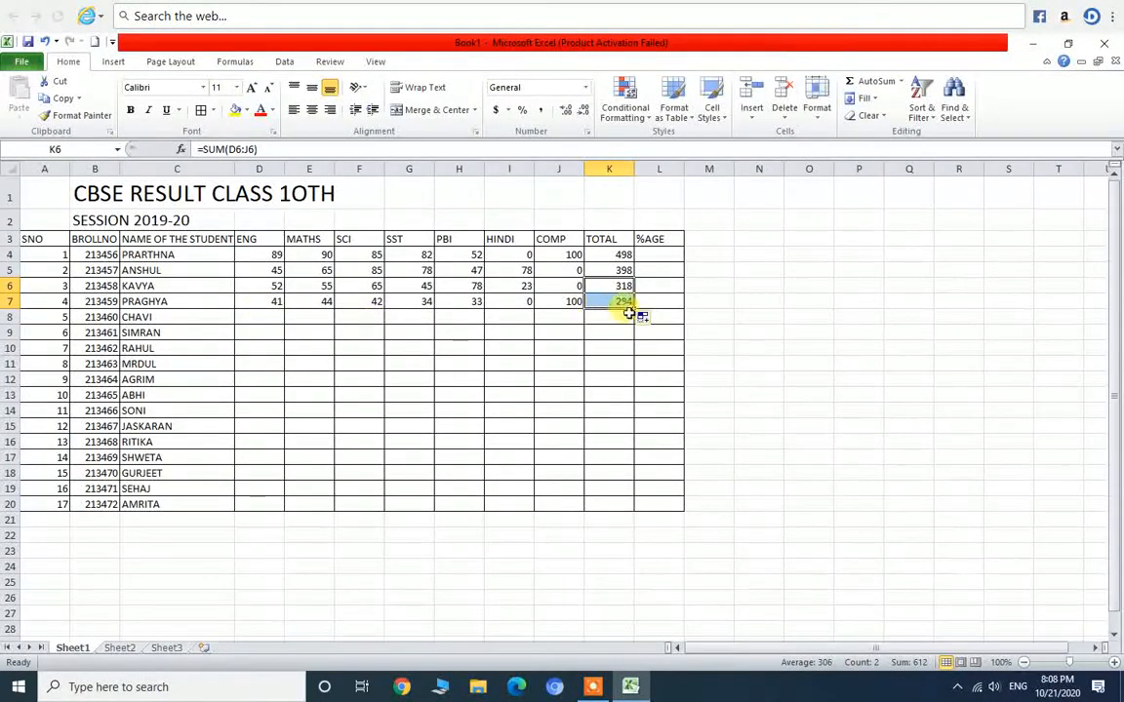
drag(634, 309, 621, 507)
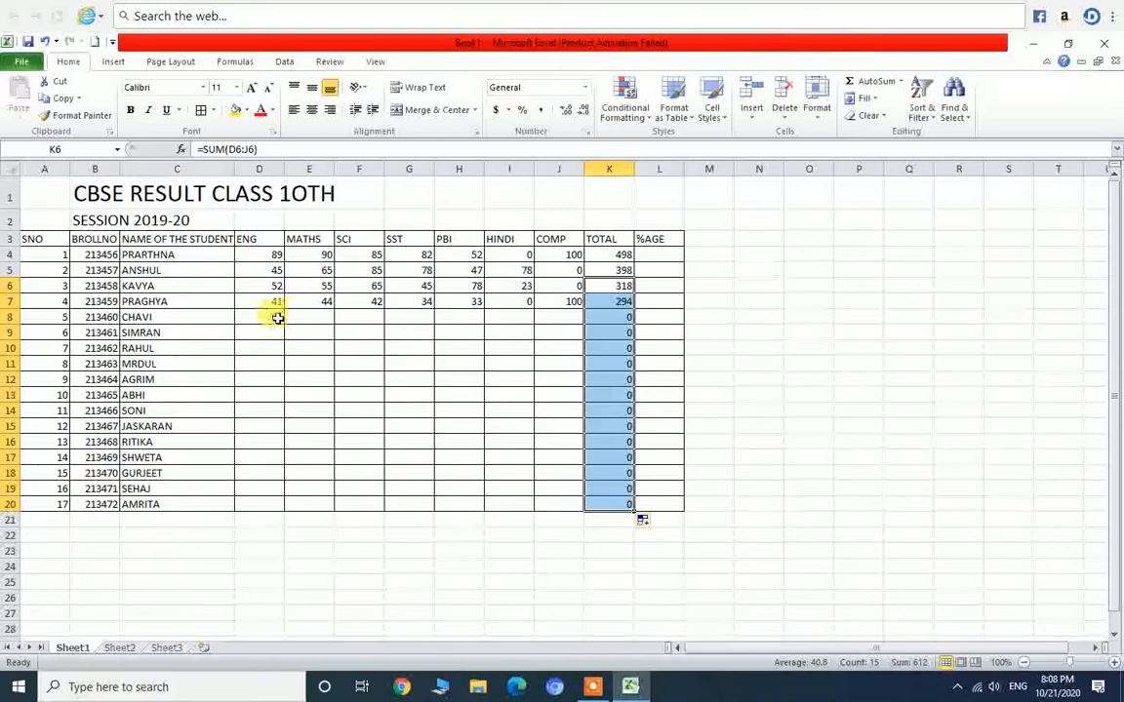
Enter the fifth student's marks in row 8: ENG 74, MATHS 44, SCI 78 and SST 45
click(276, 318)
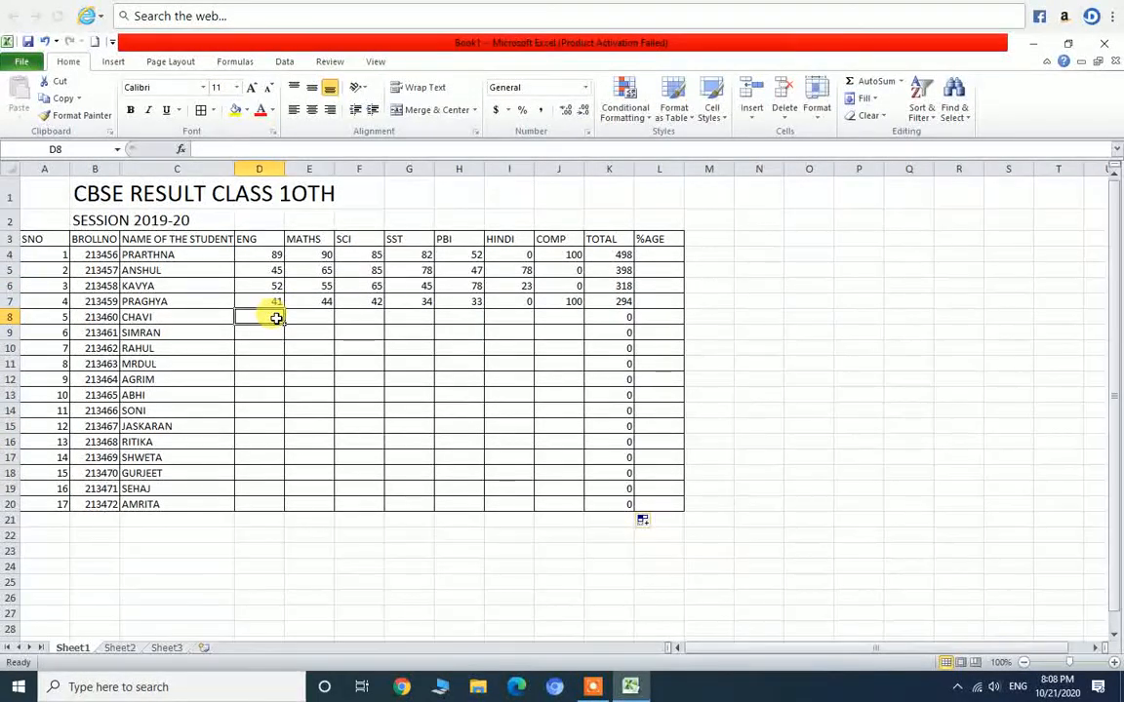
text(74)
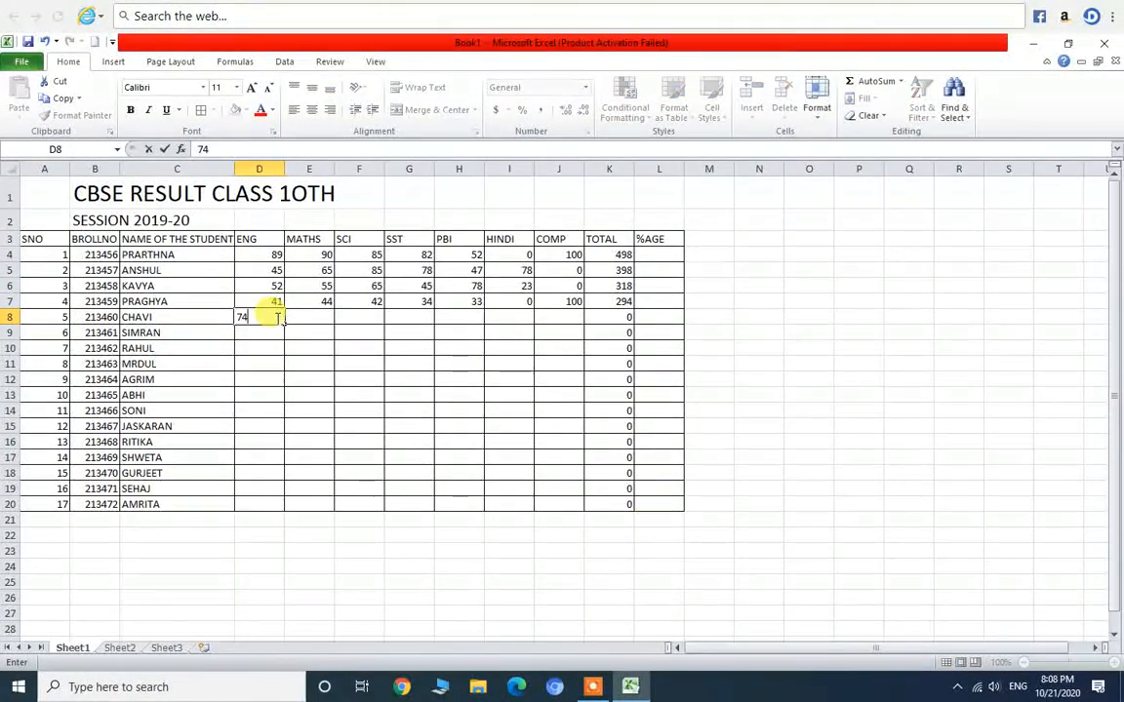
key(Tab)
text(44)
key(Tab)
text(78)
key(Tab)
text(45)
key(Tab)
Enter the fifth student's remaining marks in row 8: PBI 54, HINDI 58 and COMP 0
text(54)
key(Tab)
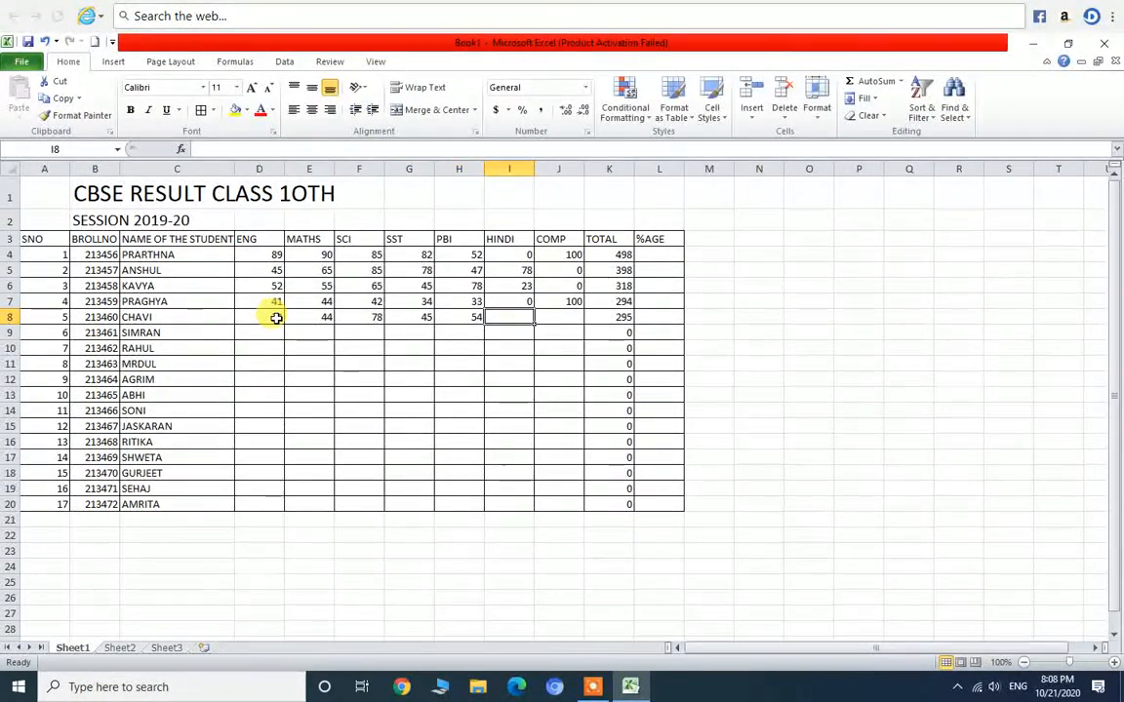
text(58)
key(Tab)
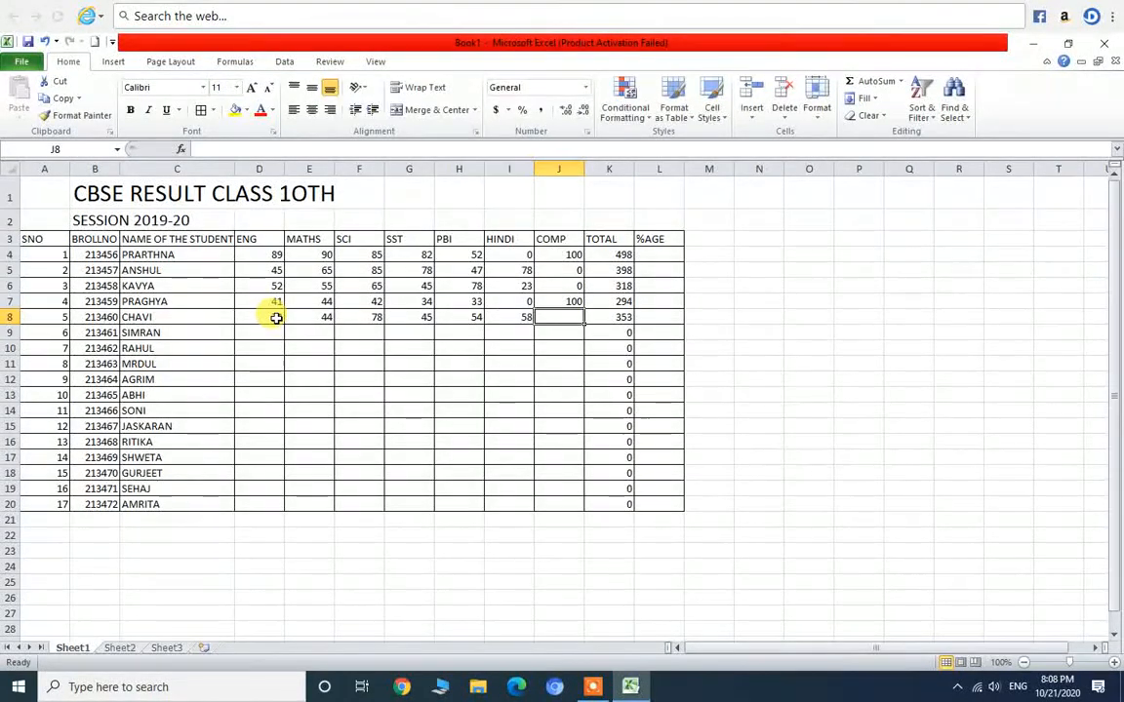
text(0)
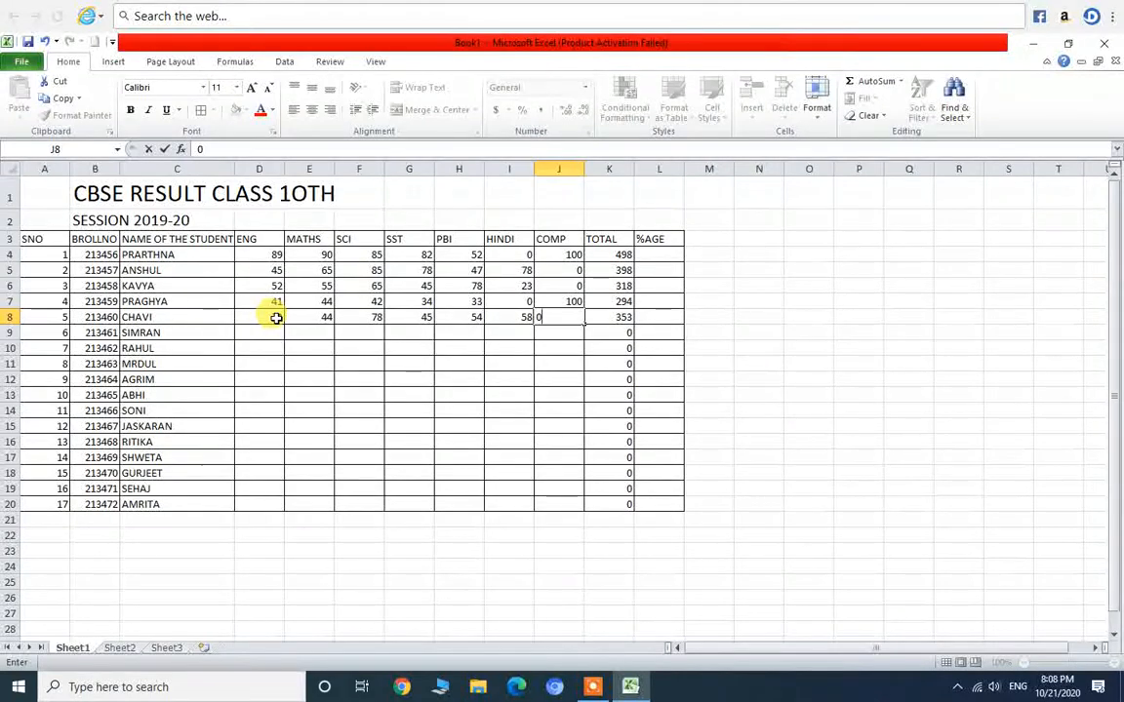
click(612, 314)
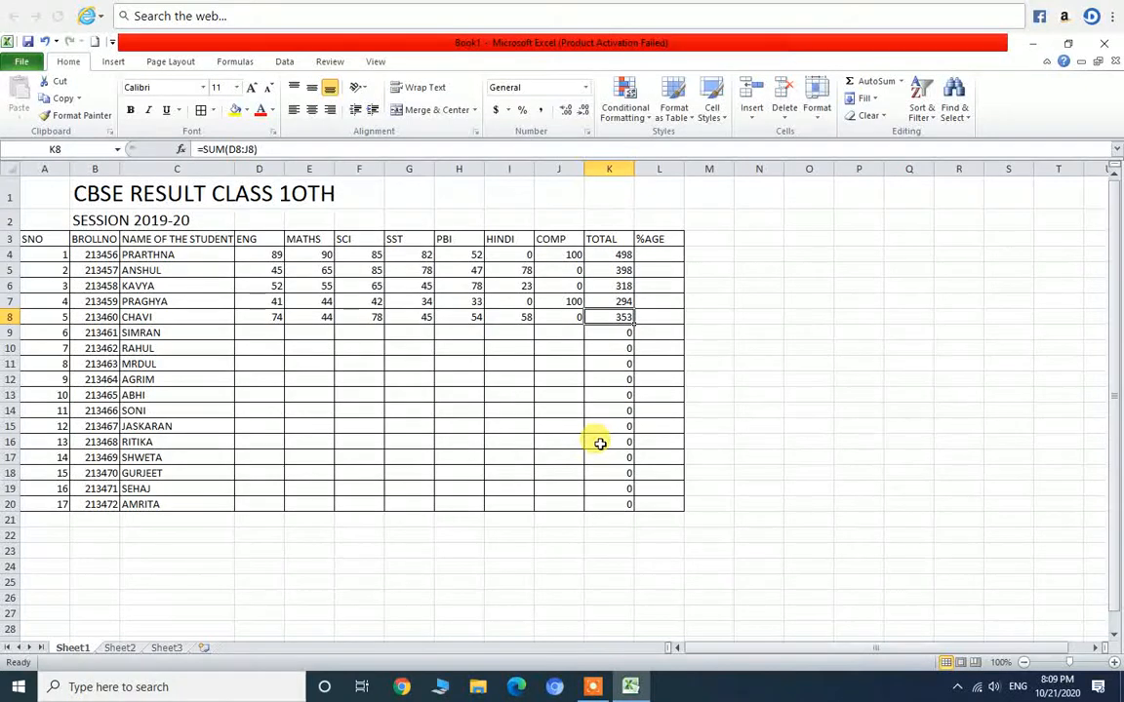
Change the third student's HINDI mark in I6 to 78 and check the total in K6
click(523, 286)
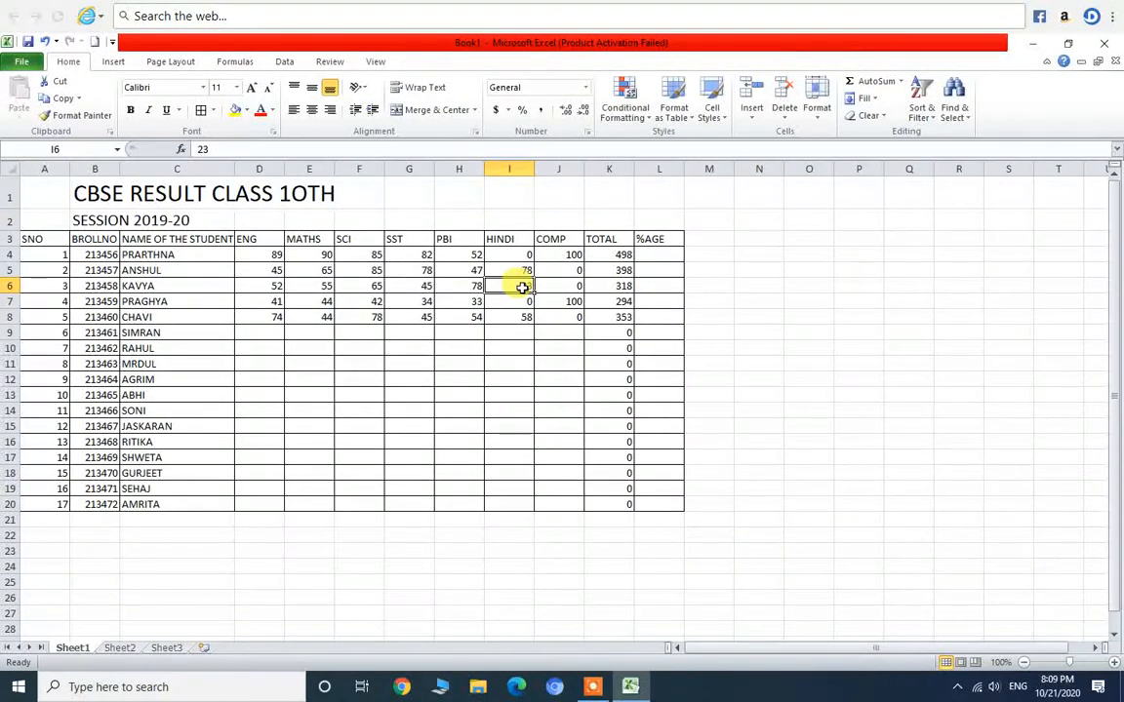
text(78)
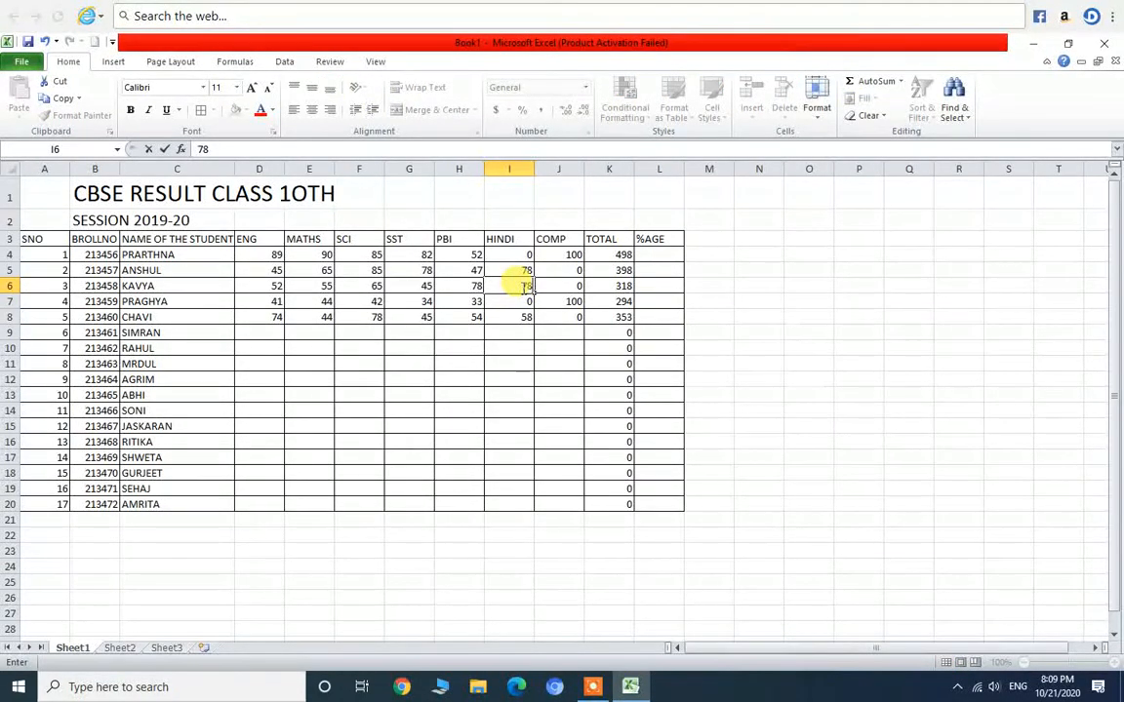
key(Return)
click(620, 286)
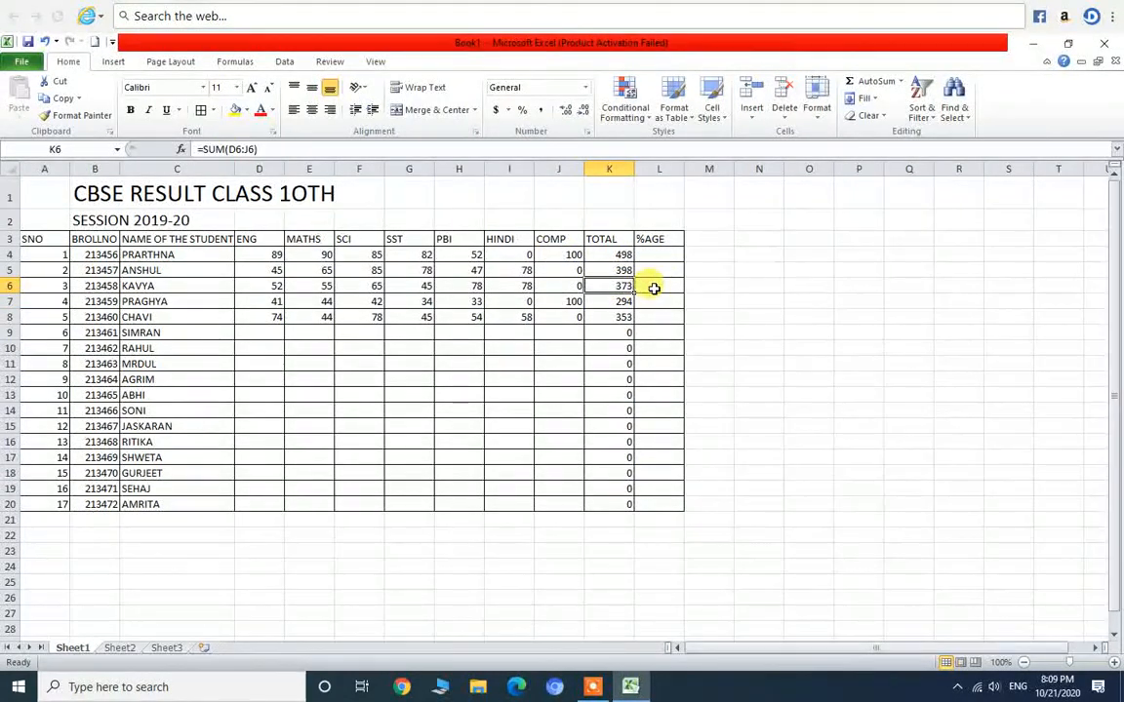